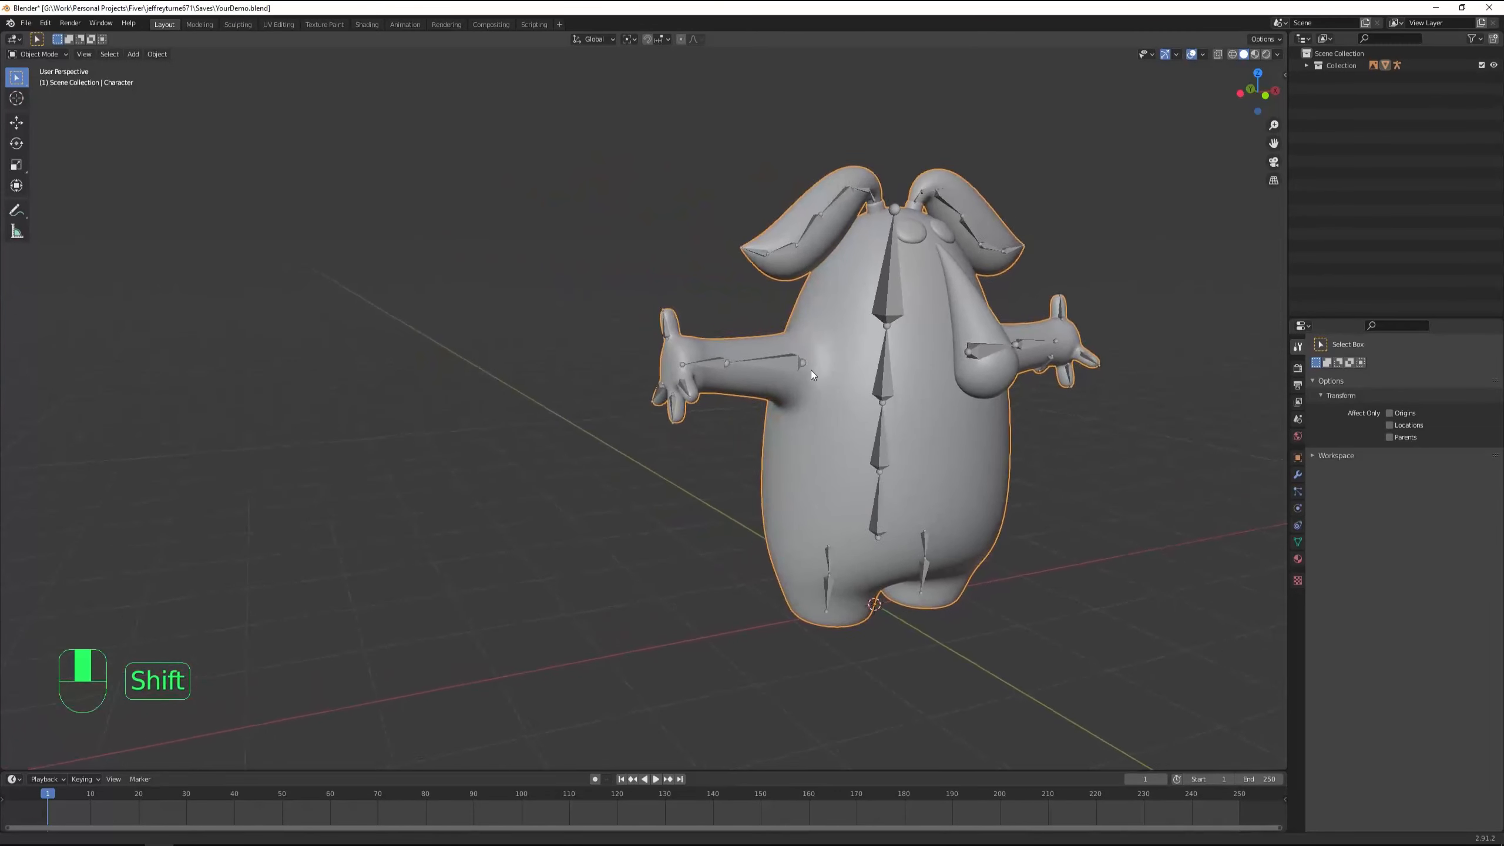
# View the character from the front, right and top, and toggle between orthographic and perspective projection
pyautogui.moveTo(888, 378); pyautogui.dragTo(775, 313, button='middle')
pyautogui.moveTo(791, 177); pyautogui.dragTo(654, 448, button='middle')
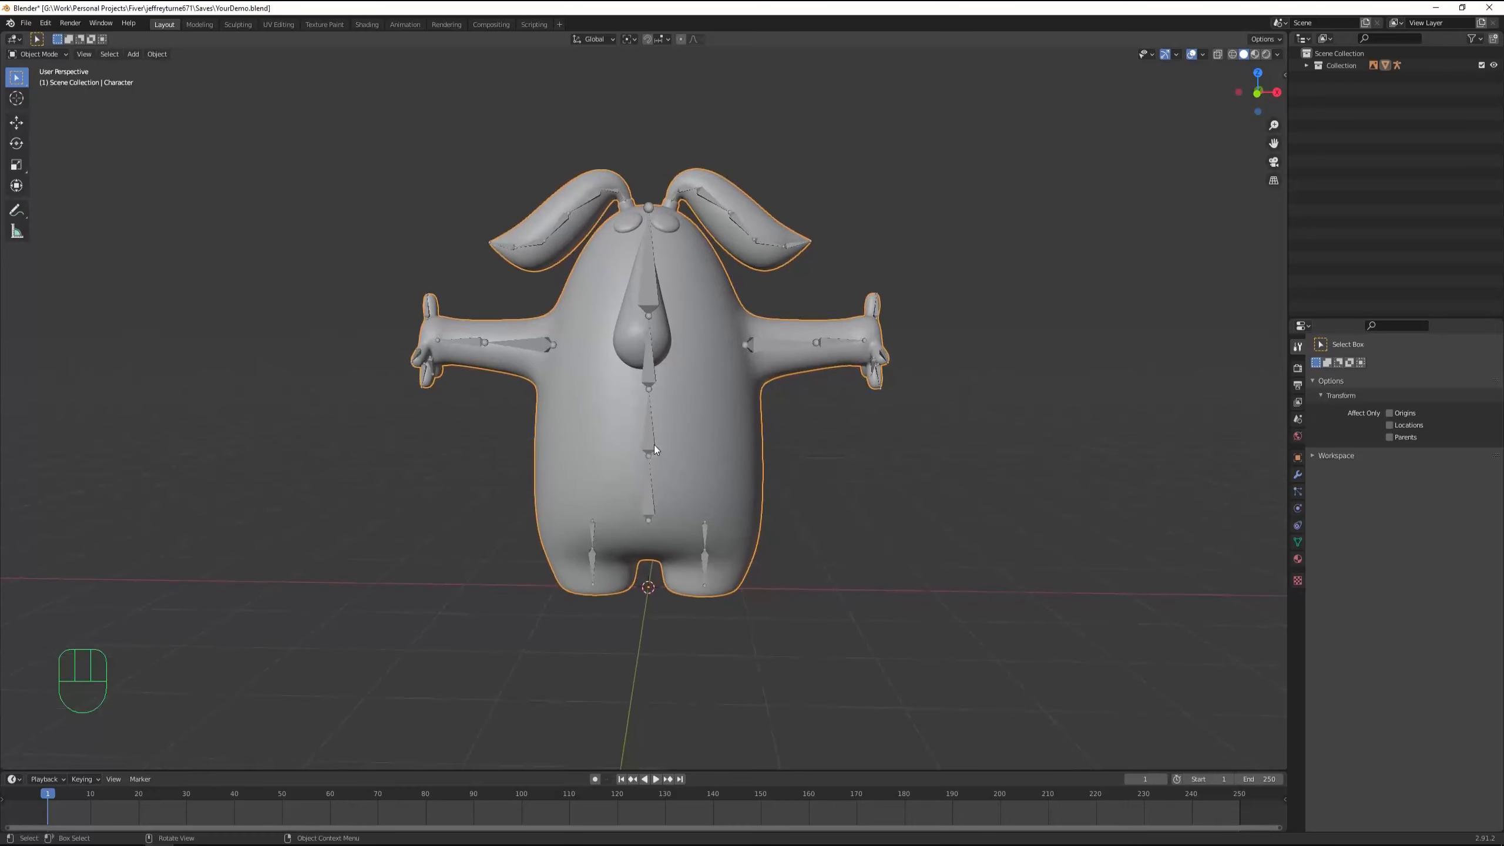
pyautogui.press('KP_1')
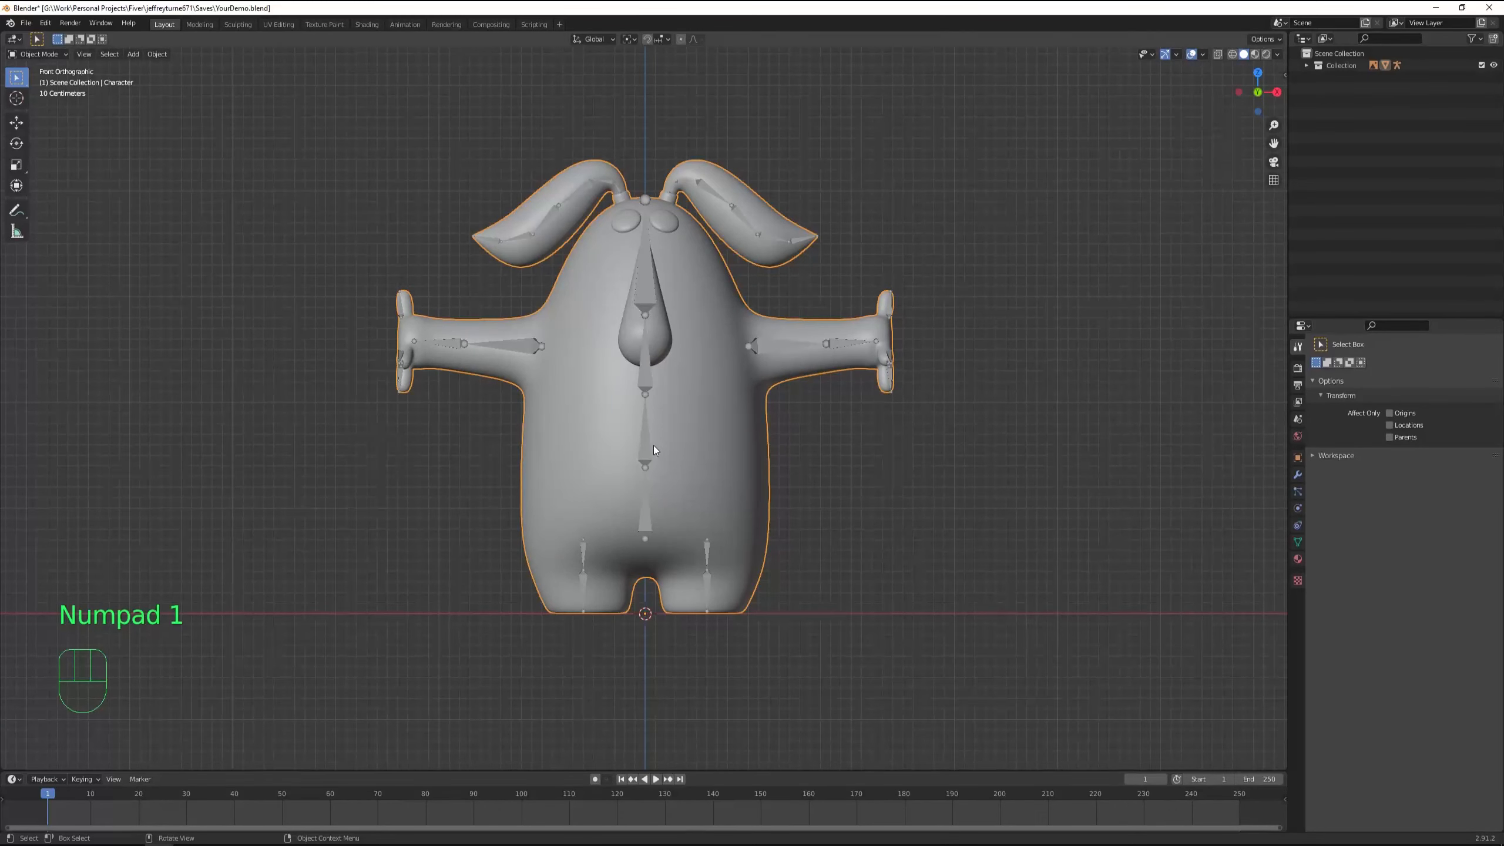
pyautogui.press('KP_3')
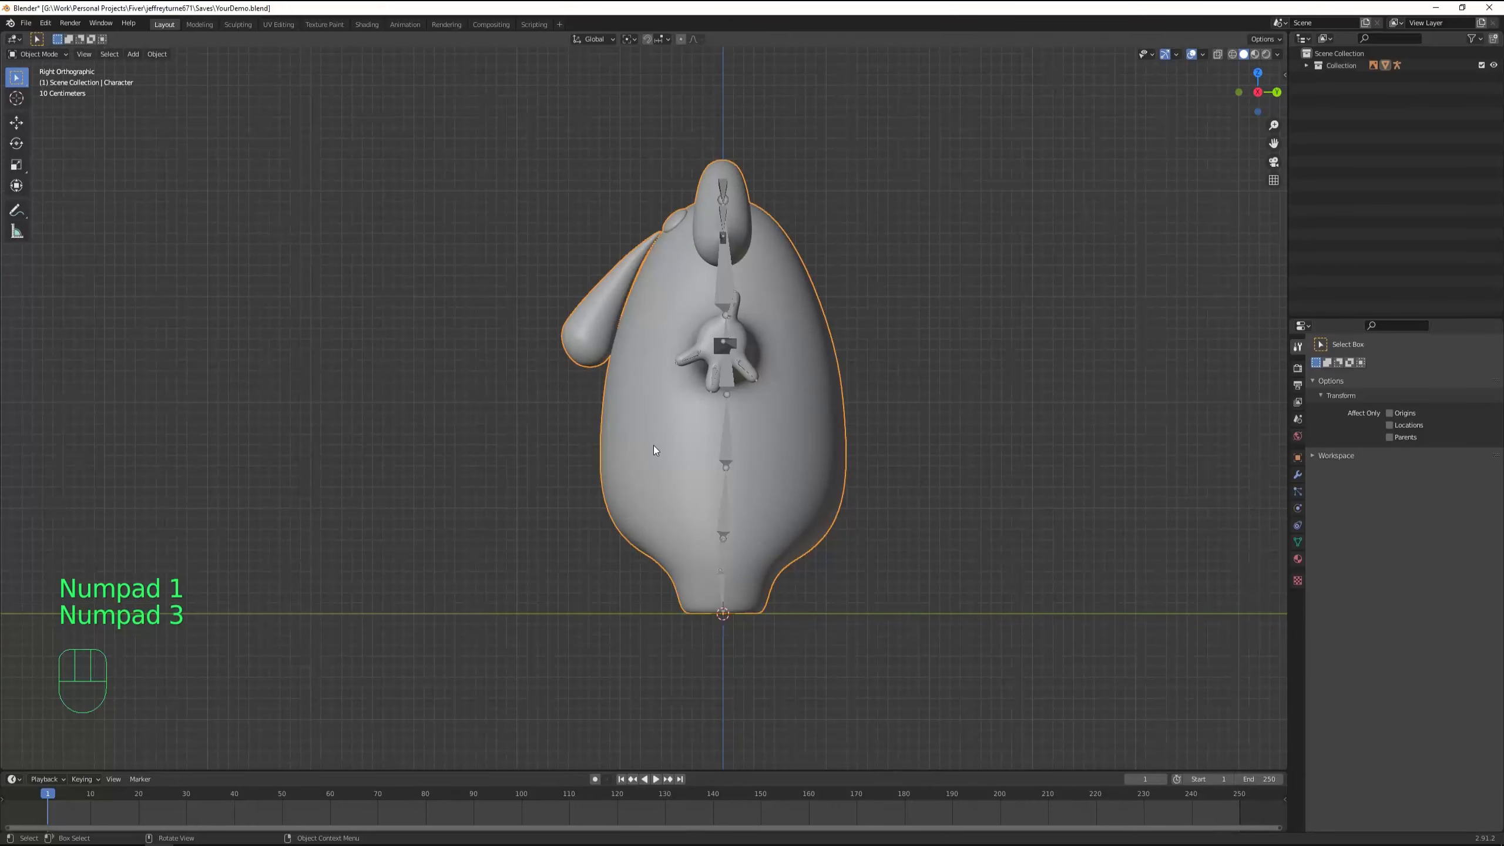
pyautogui.press('KP_7')
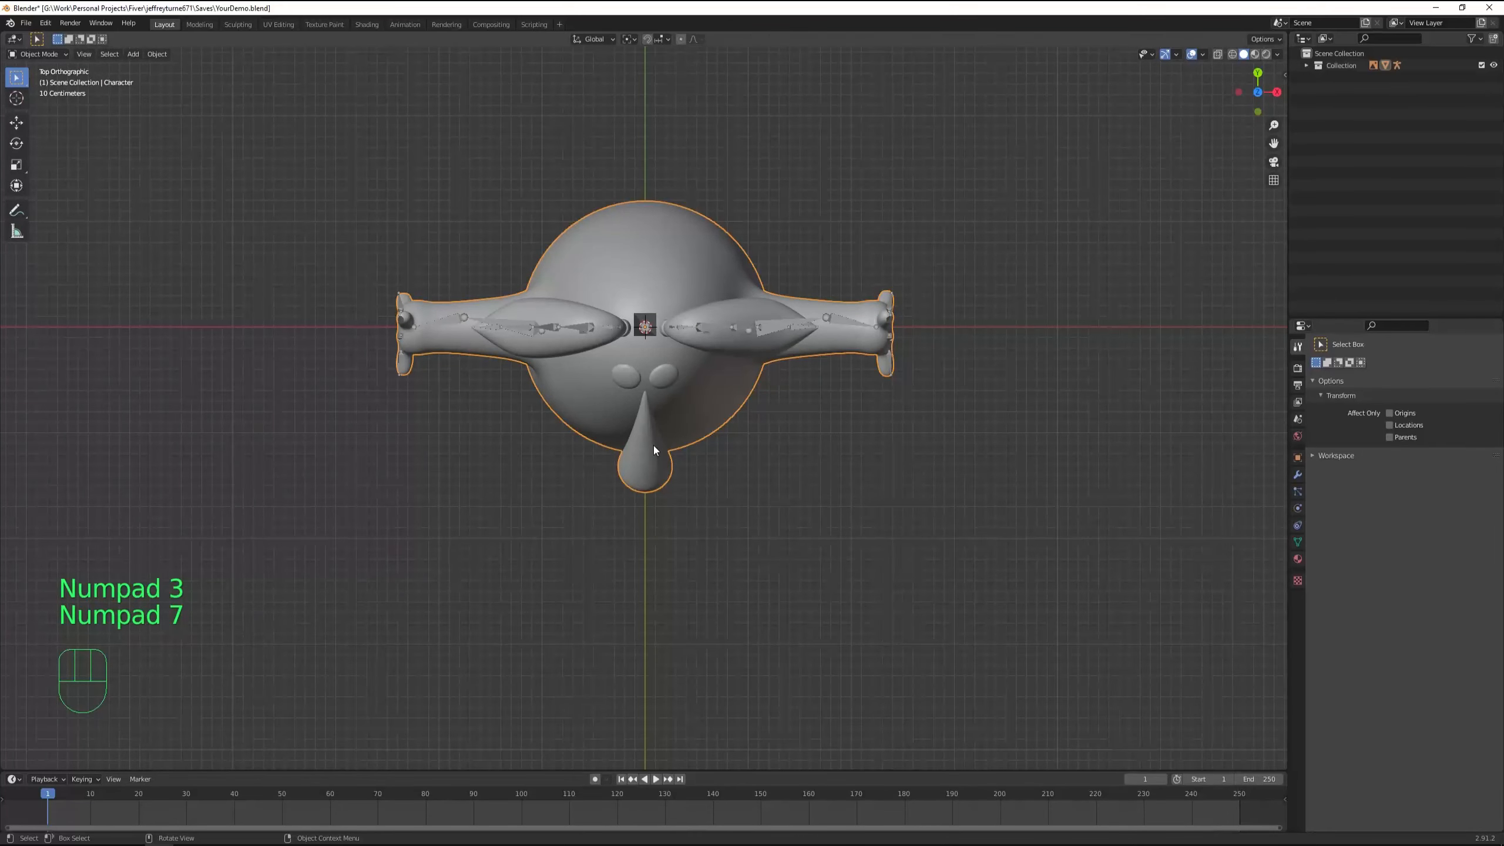
pyautogui.press('KP_5')
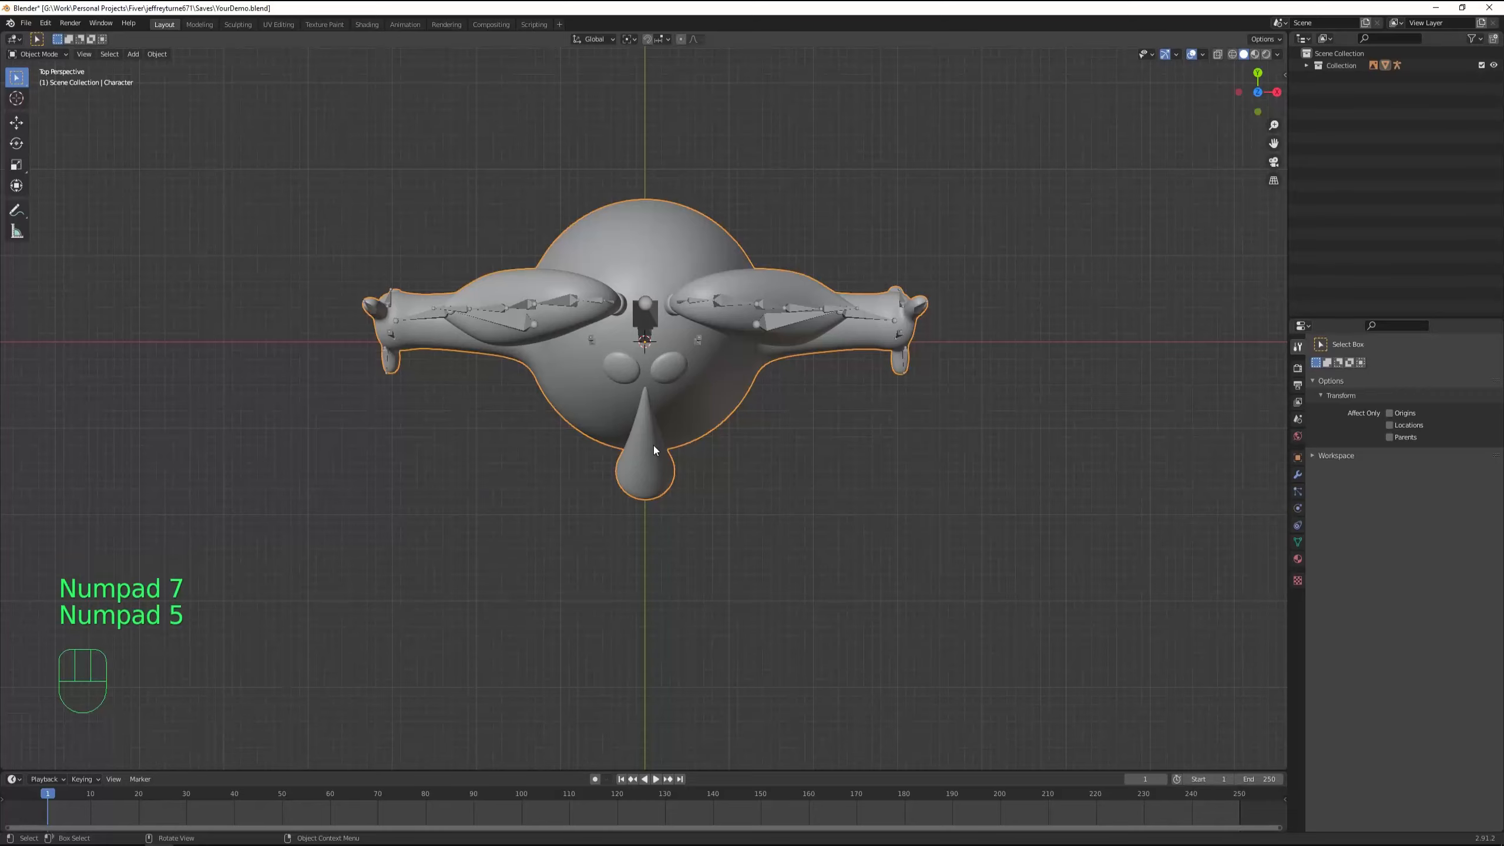
pyautogui.press('KP_5')
pyautogui.press('KP_5')
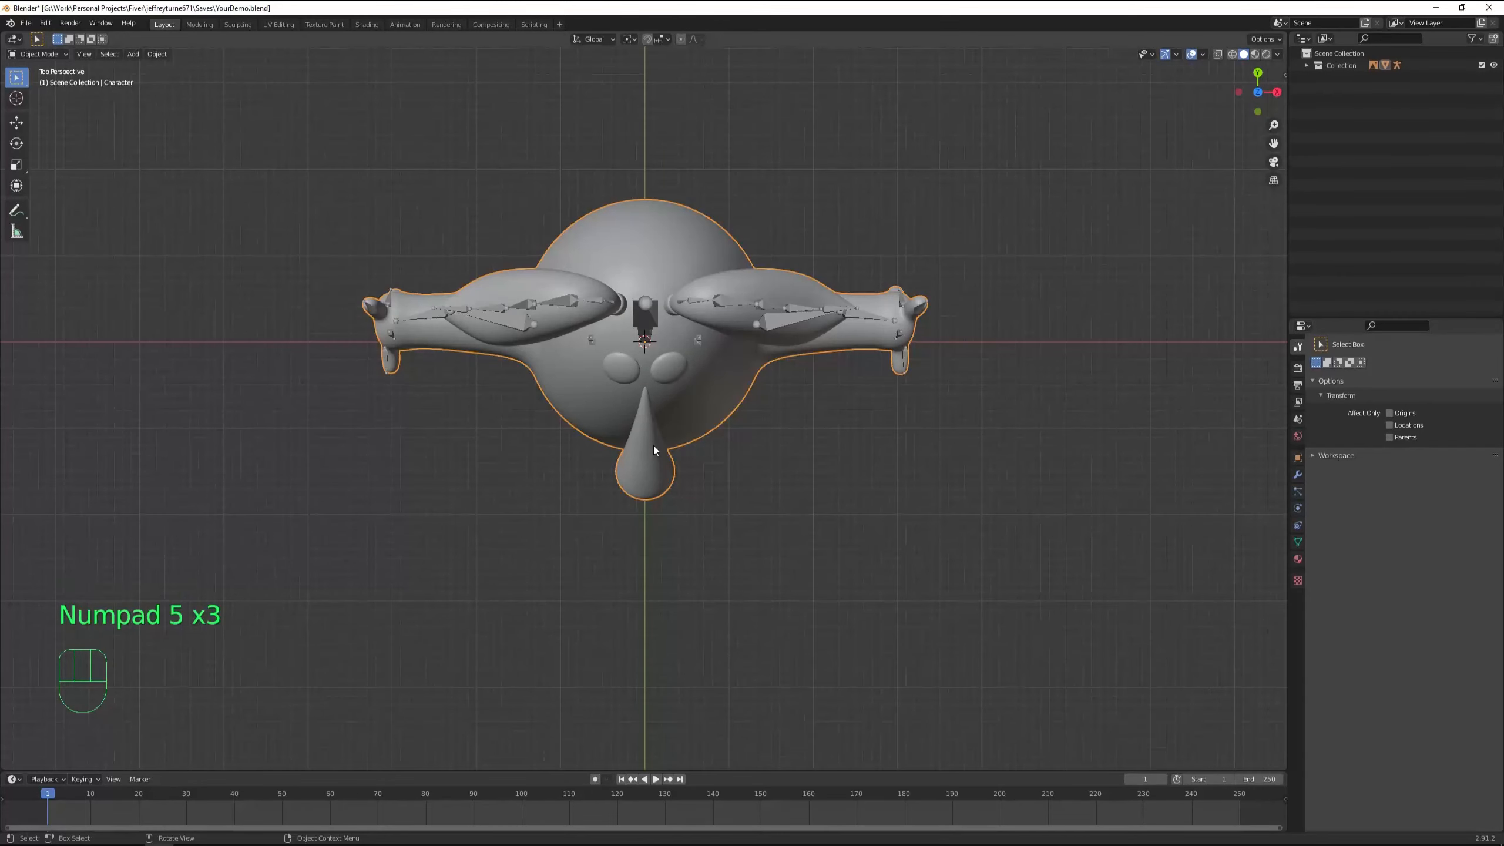
pyautogui.scroll(-5, 653, 445)
pyautogui.moveTo(650, 428); pyautogui.dragTo(862, 367, button='middle')
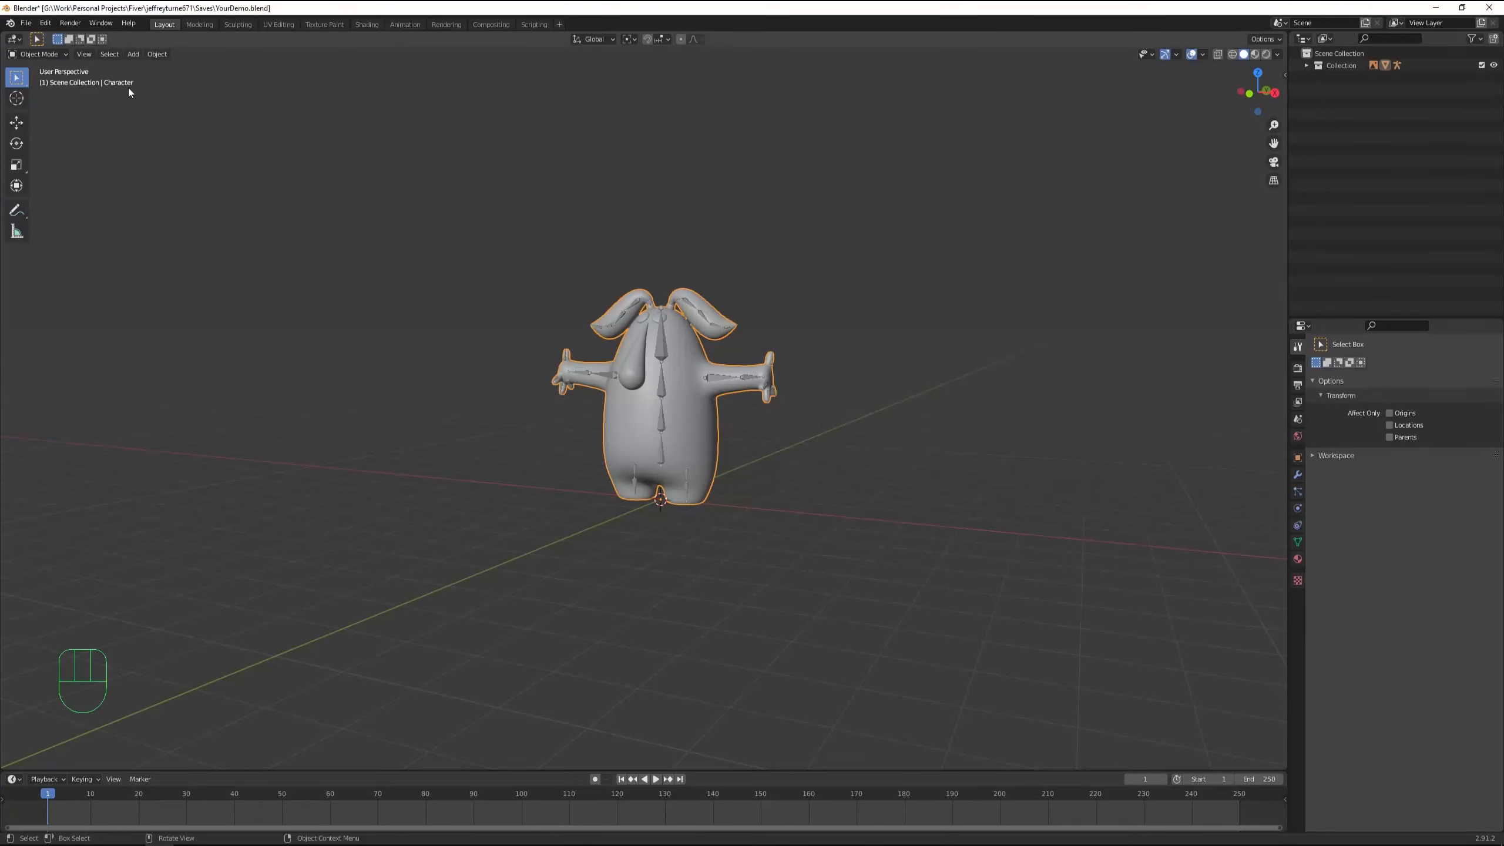
# Check the Emulate Numpad option in the Input preferences and close the preferences
pyautogui.click(45, 22)
pyautogui.click(86, 195)
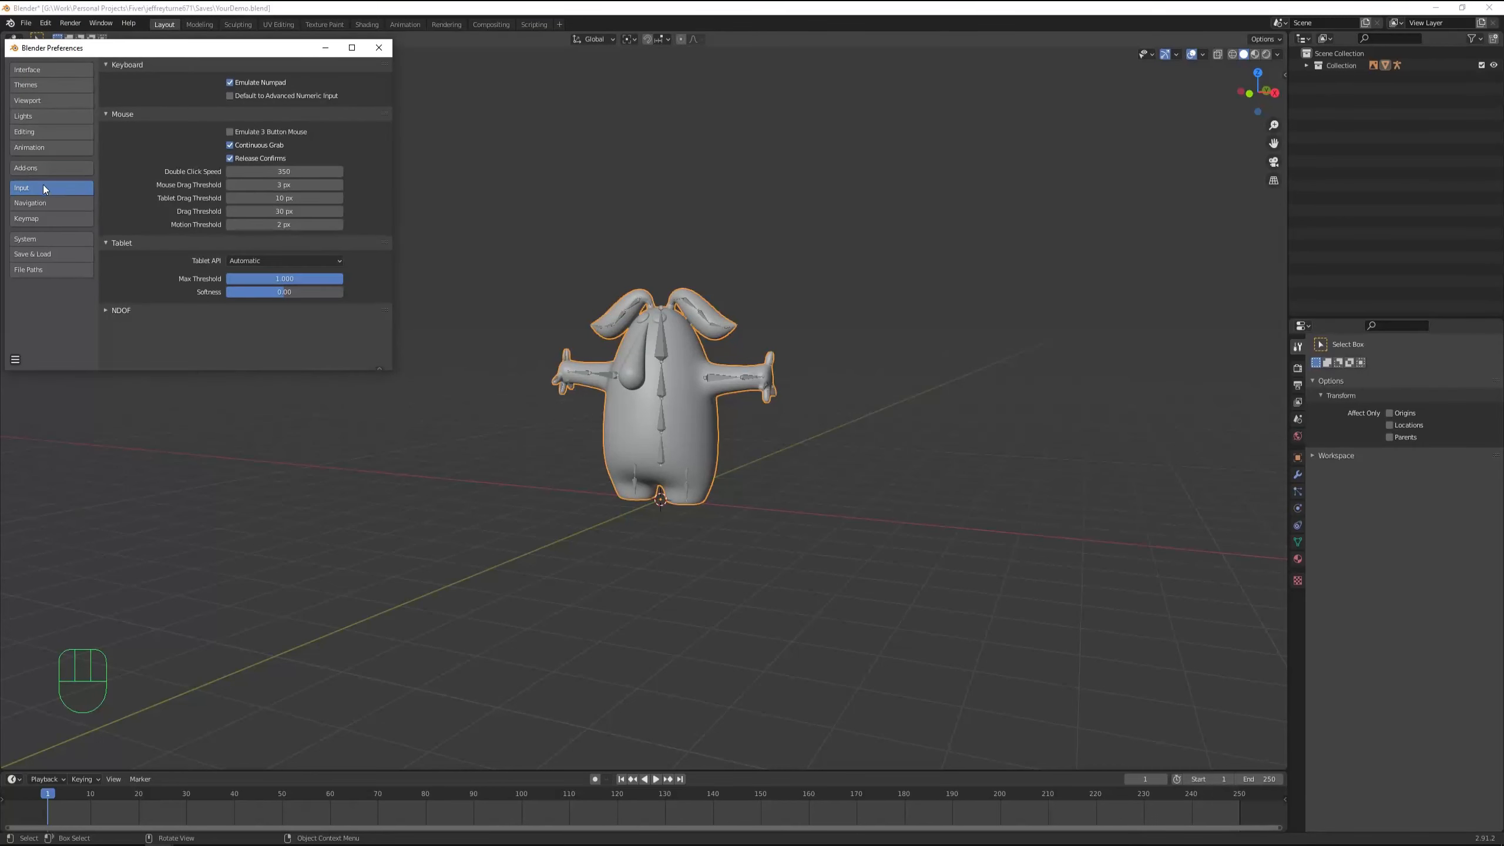
pyautogui.click(378, 47)
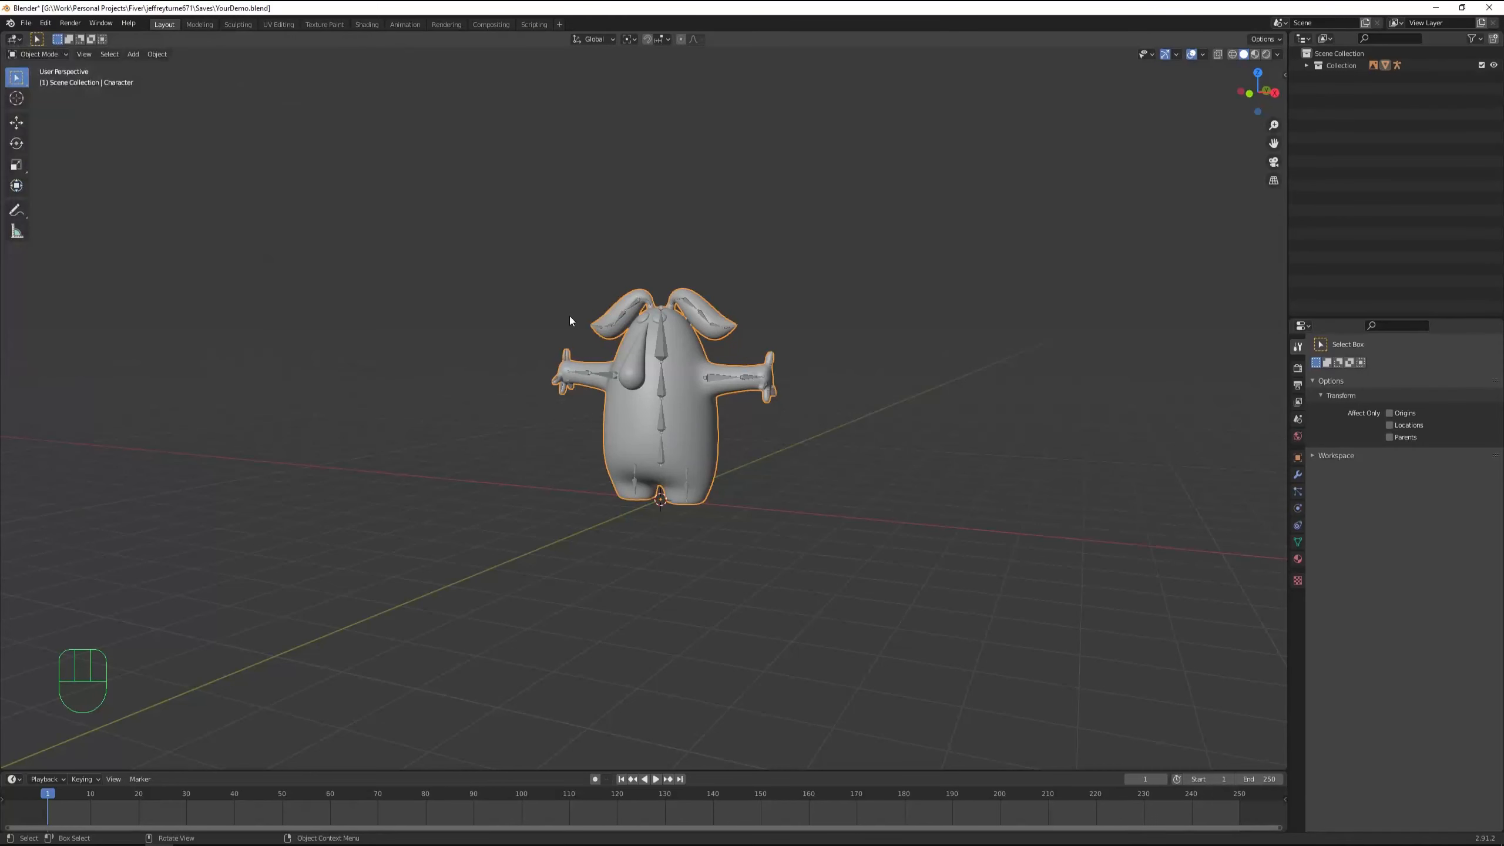
# Inspect the character again in the front, right and top views, ending with an angled perspective view
pyautogui.press('KP_1')
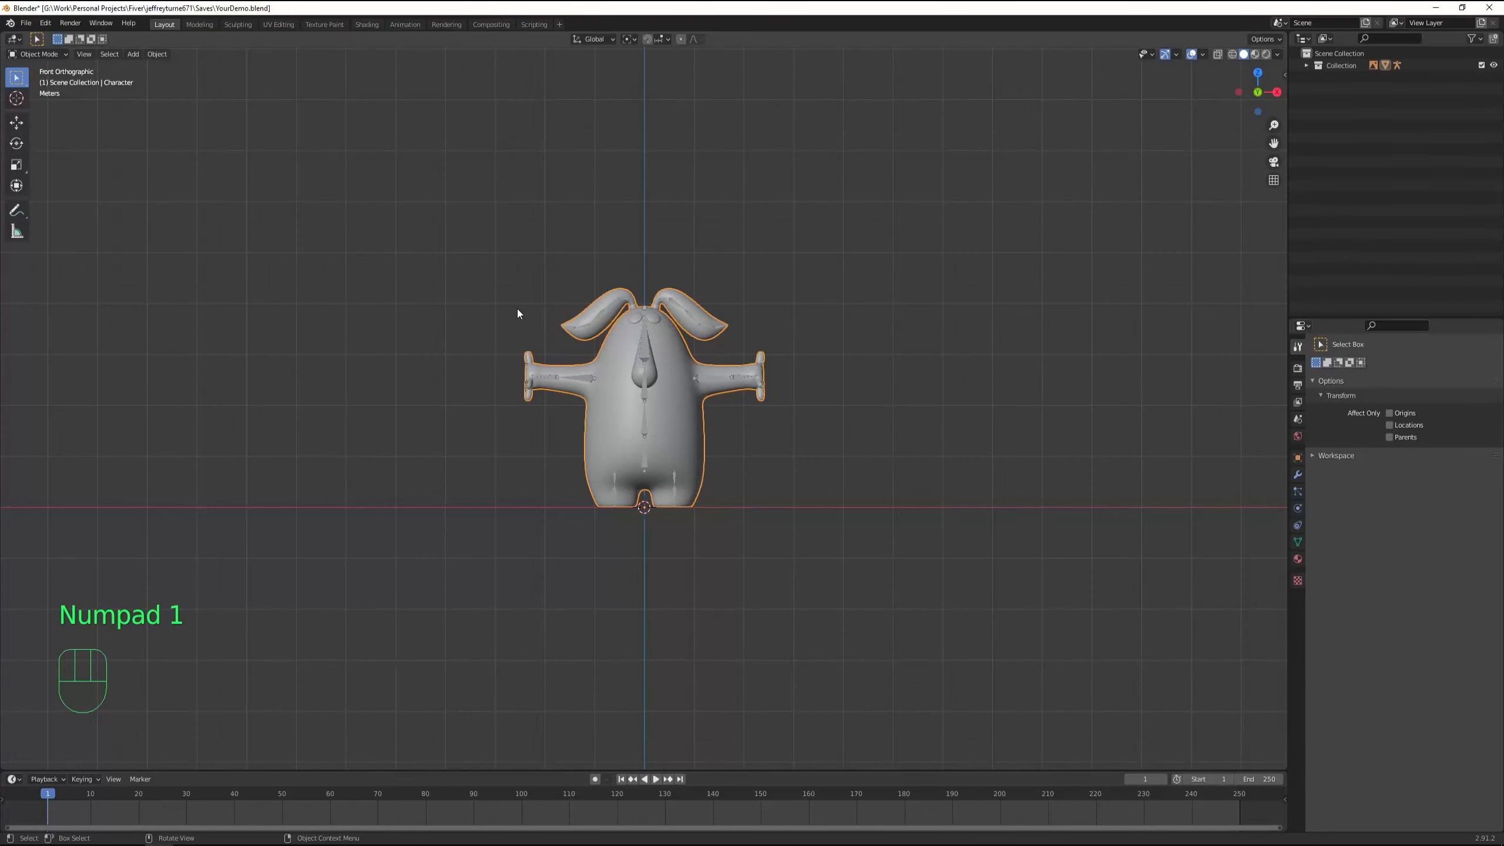
pyautogui.press('KP_3')
pyautogui.press('KP_7')
pyautogui.moveTo(642, 436); pyautogui.dragTo(646, 313, button='middle')
pyautogui.scroll(3, 643, 405)
pyautogui.moveTo(644, 404); pyautogui.dragTo(683, 444, button='middle')
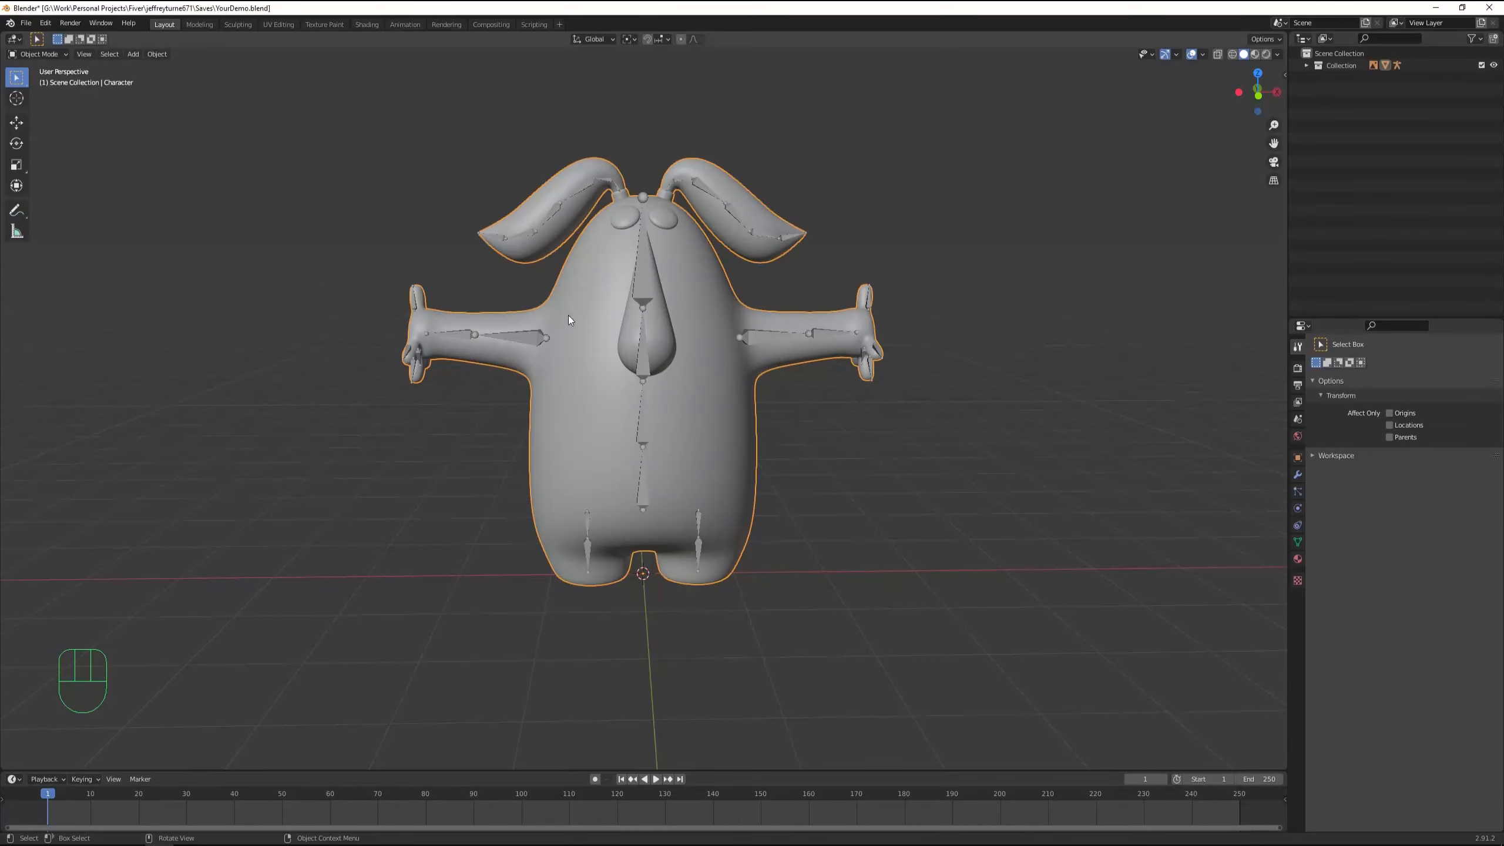
pyautogui.moveTo(568, 315); pyautogui.dragTo(581, 294, button='middle')
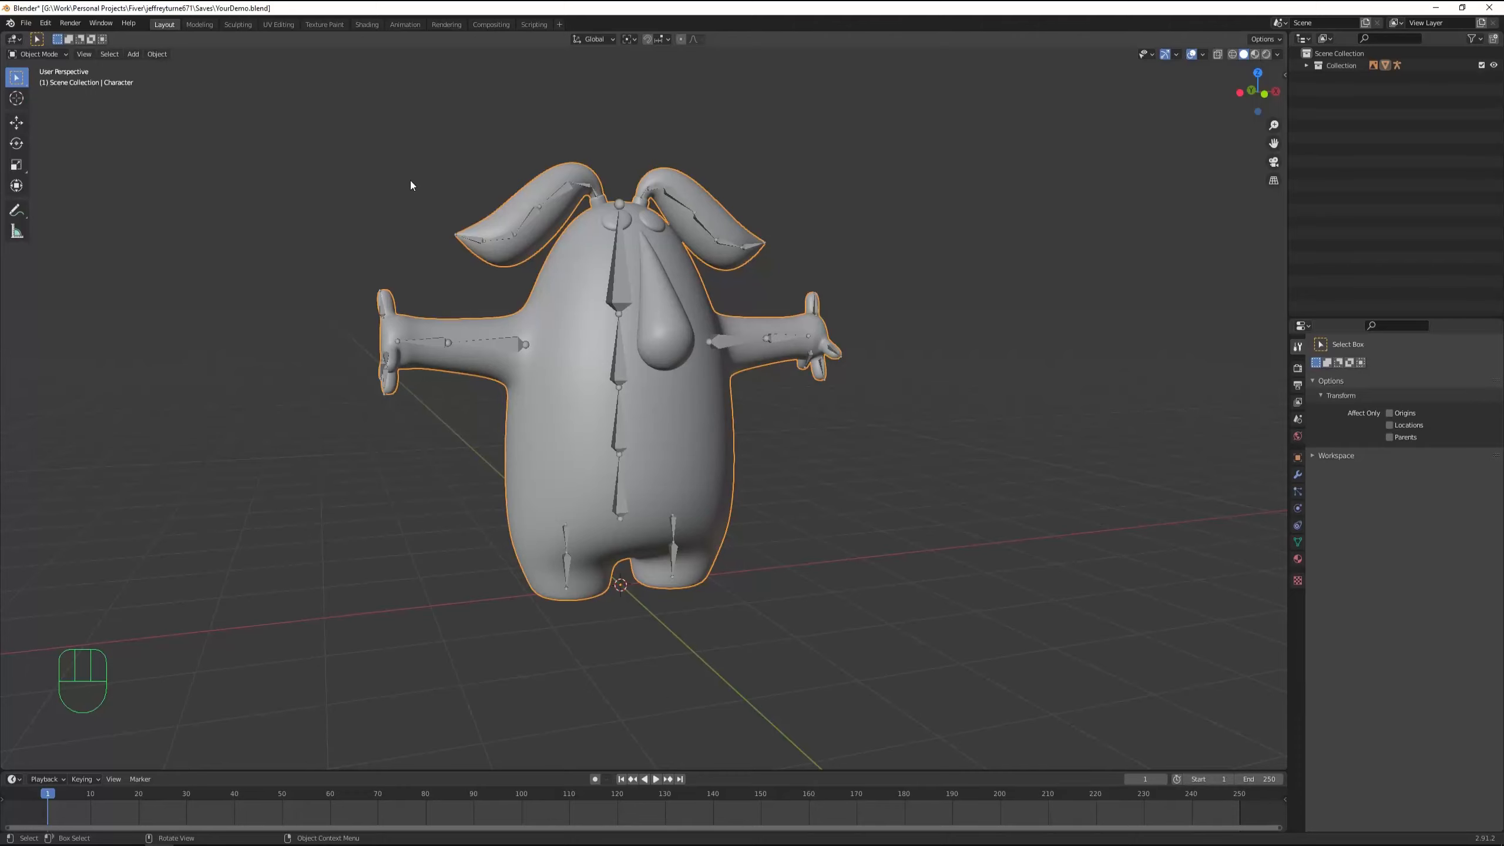
# Switch the character mesh to Edit Mode and look closely at its body
pyautogui.click(48, 54)
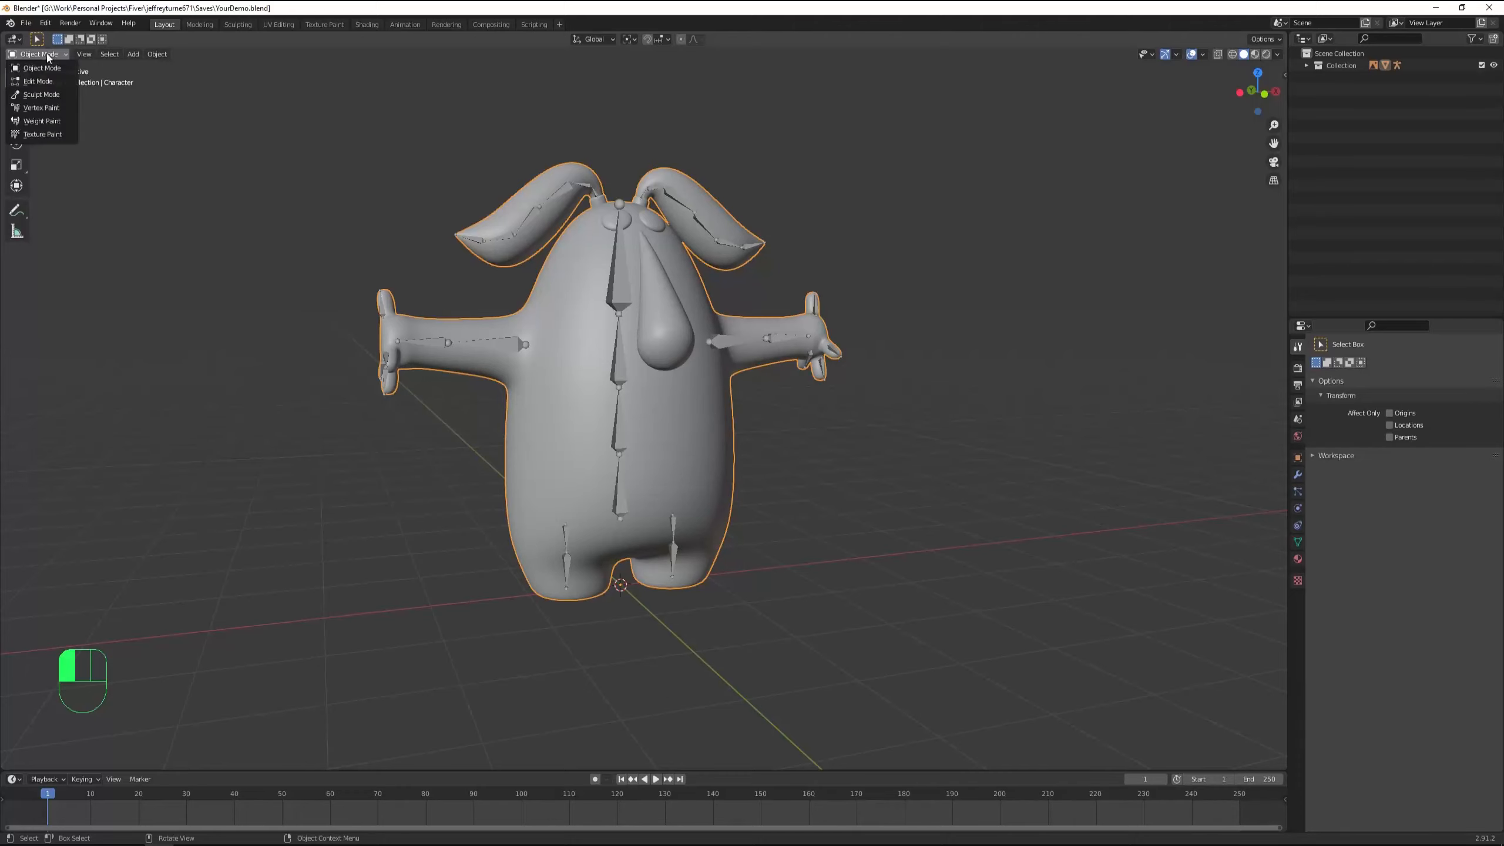
pyautogui.click(45, 84)
pyautogui.moveTo(598, 355); pyautogui.dragTo(566, 378, button='middle')
pyautogui.scroll(3, 566, 378)
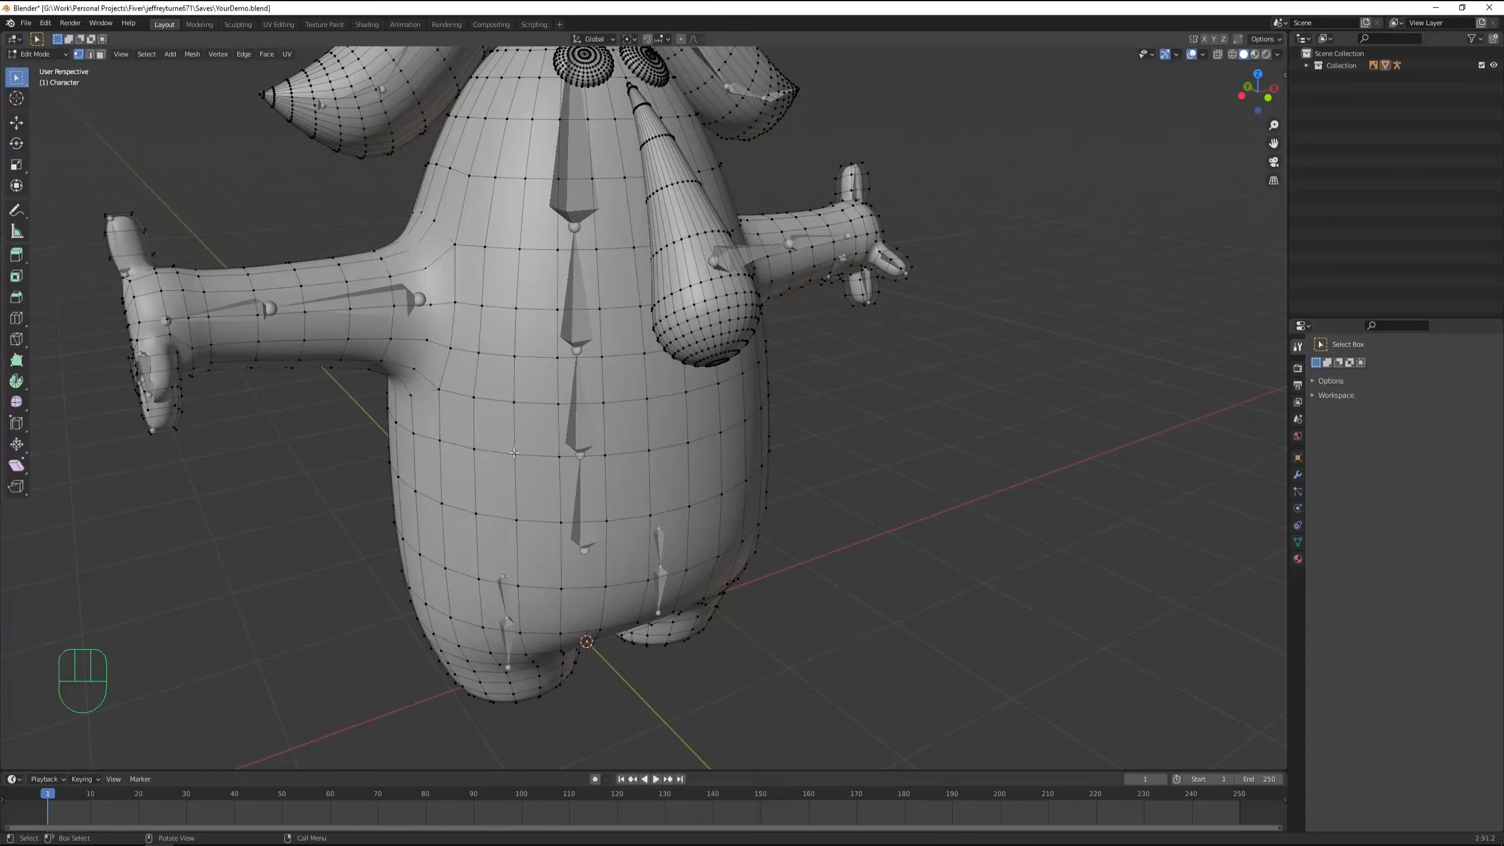
# Try to scale up the band between two neighbouring edge loops around the lower belly by about 1.10
pyautogui.keyDown('alt'); pyautogui.click(505, 527); pyautogui.keyUp('alt')
pyautogui.keyDown('alt'); pyautogui.keyDown('shift'); pyautogui.click(511, 581); pyautogui.keyUp('shift'); pyautogui.keyUp('alt')
pyautogui.moveTo(510, 580); pyautogui.dragTo(825, 510, button='middle')
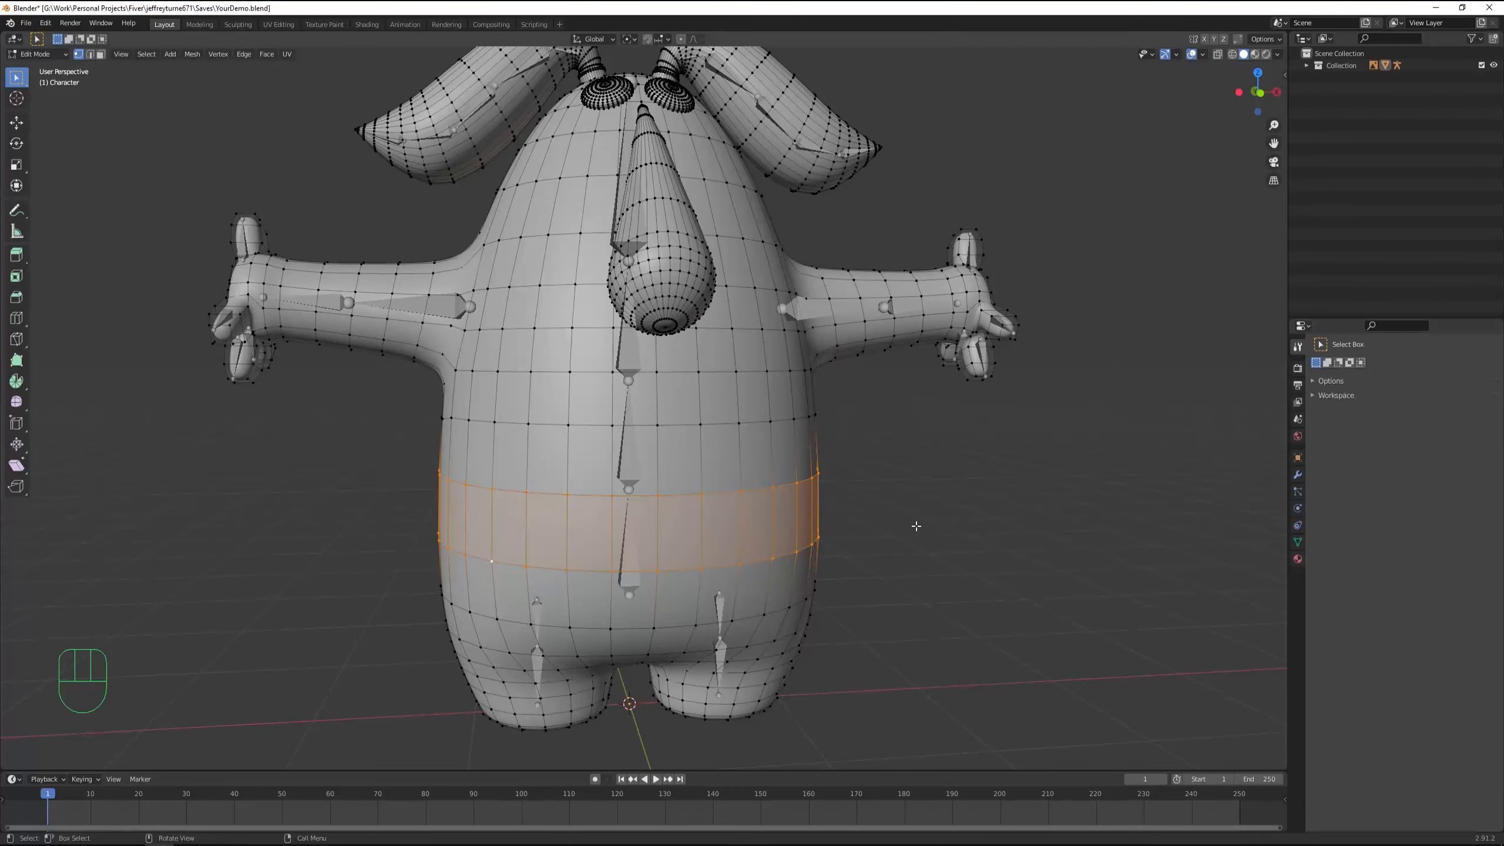
pyautogui.press('s')
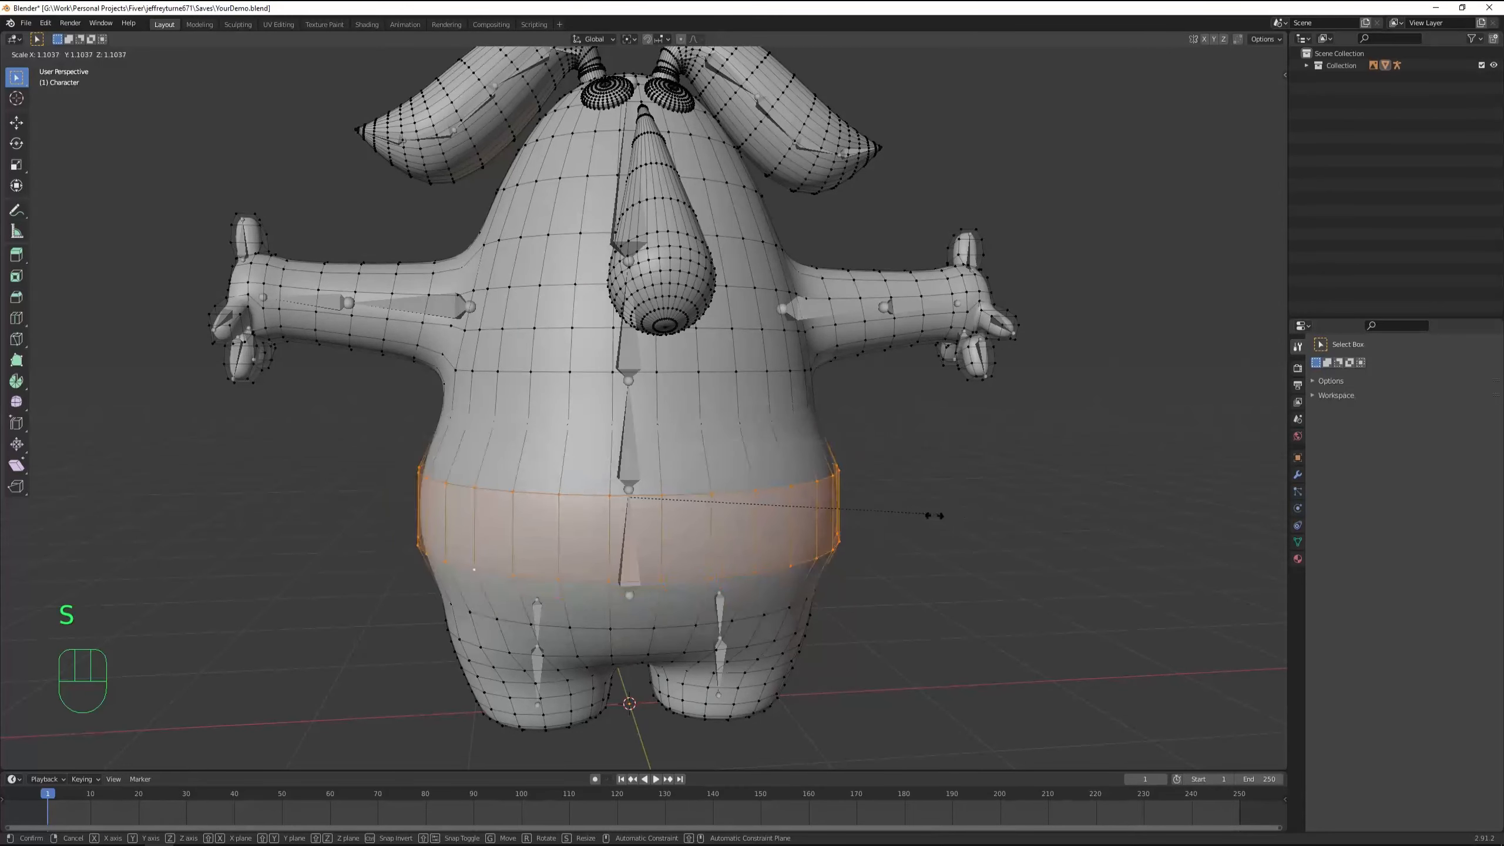
pyautogui.click(934, 515)
pyautogui.moveTo(934, 516); pyautogui.dragTo(678, 515, button='middle')
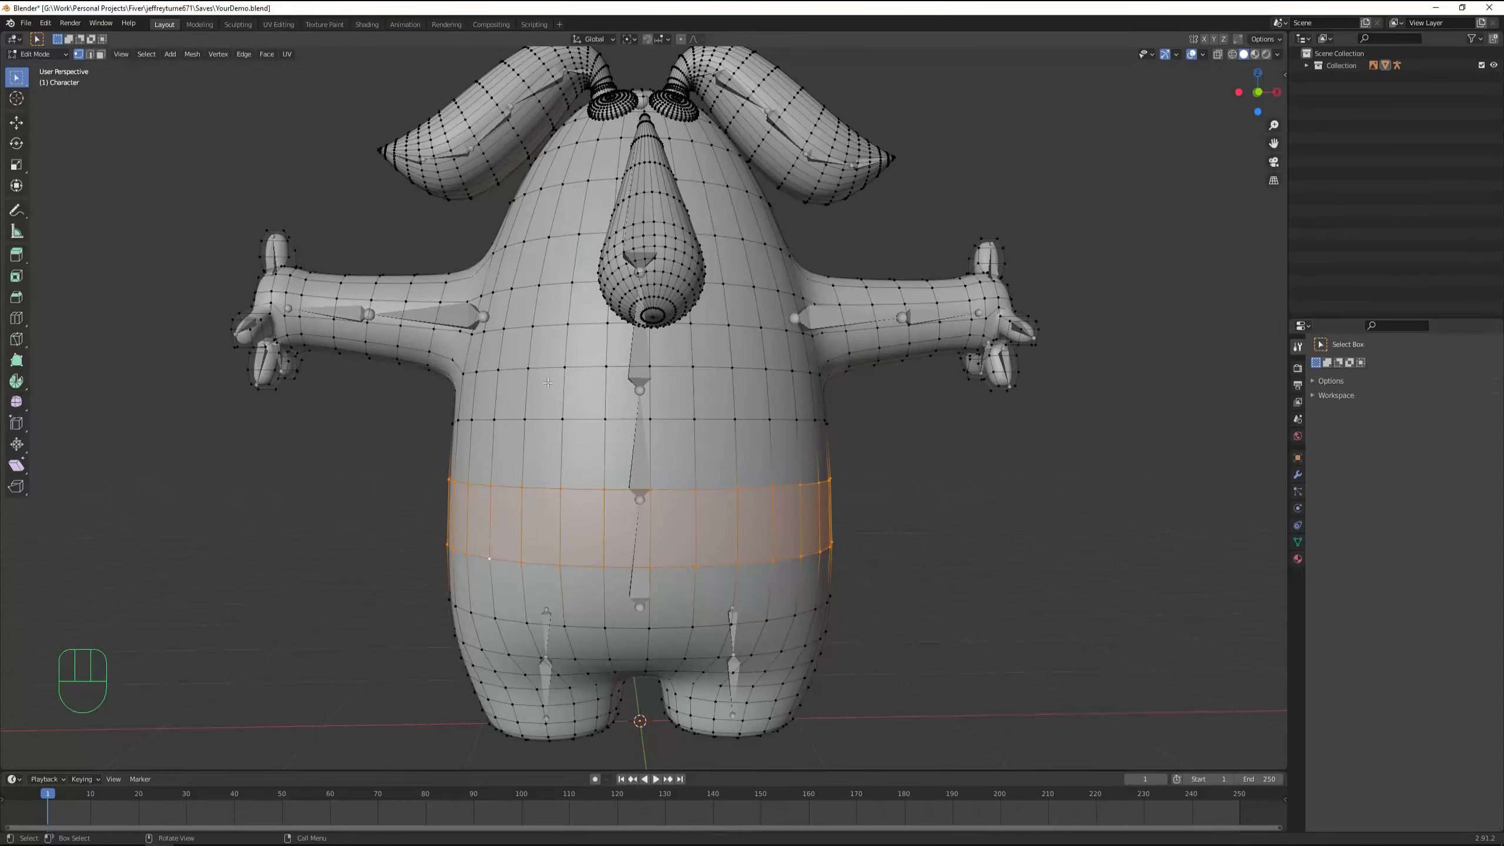
pyautogui.moveTo(548, 383); pyautogui.dragTo(385, 487, button='middle')
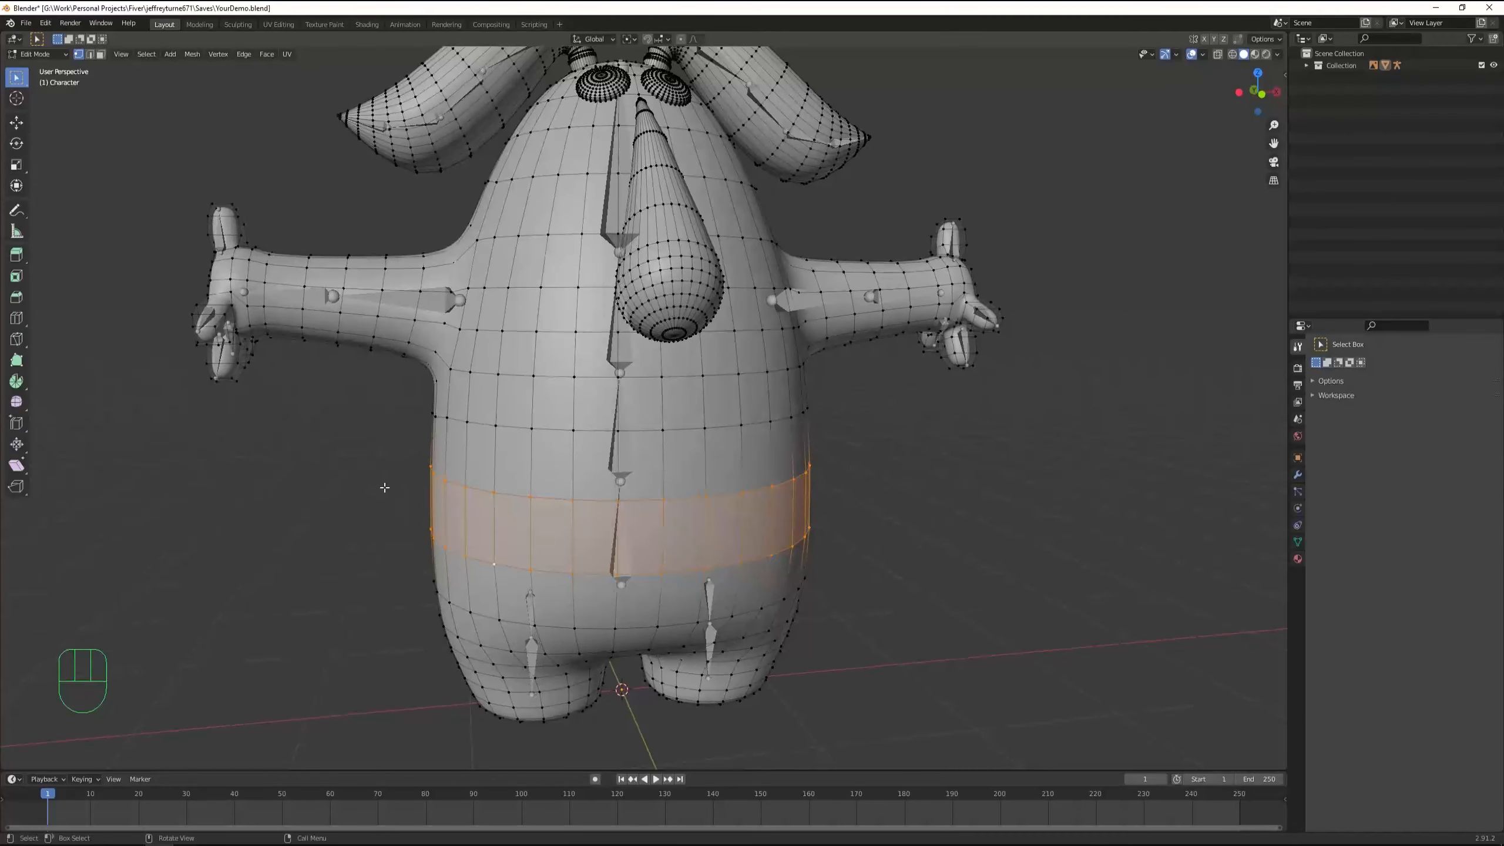
pyautogui.click(348, 485)
# Try to move one vertex on the front of the torso, and a pair of vertices together
pyautogui.moveTo(597, 413); pyautogui.dragTo(618, 415, button='middle')
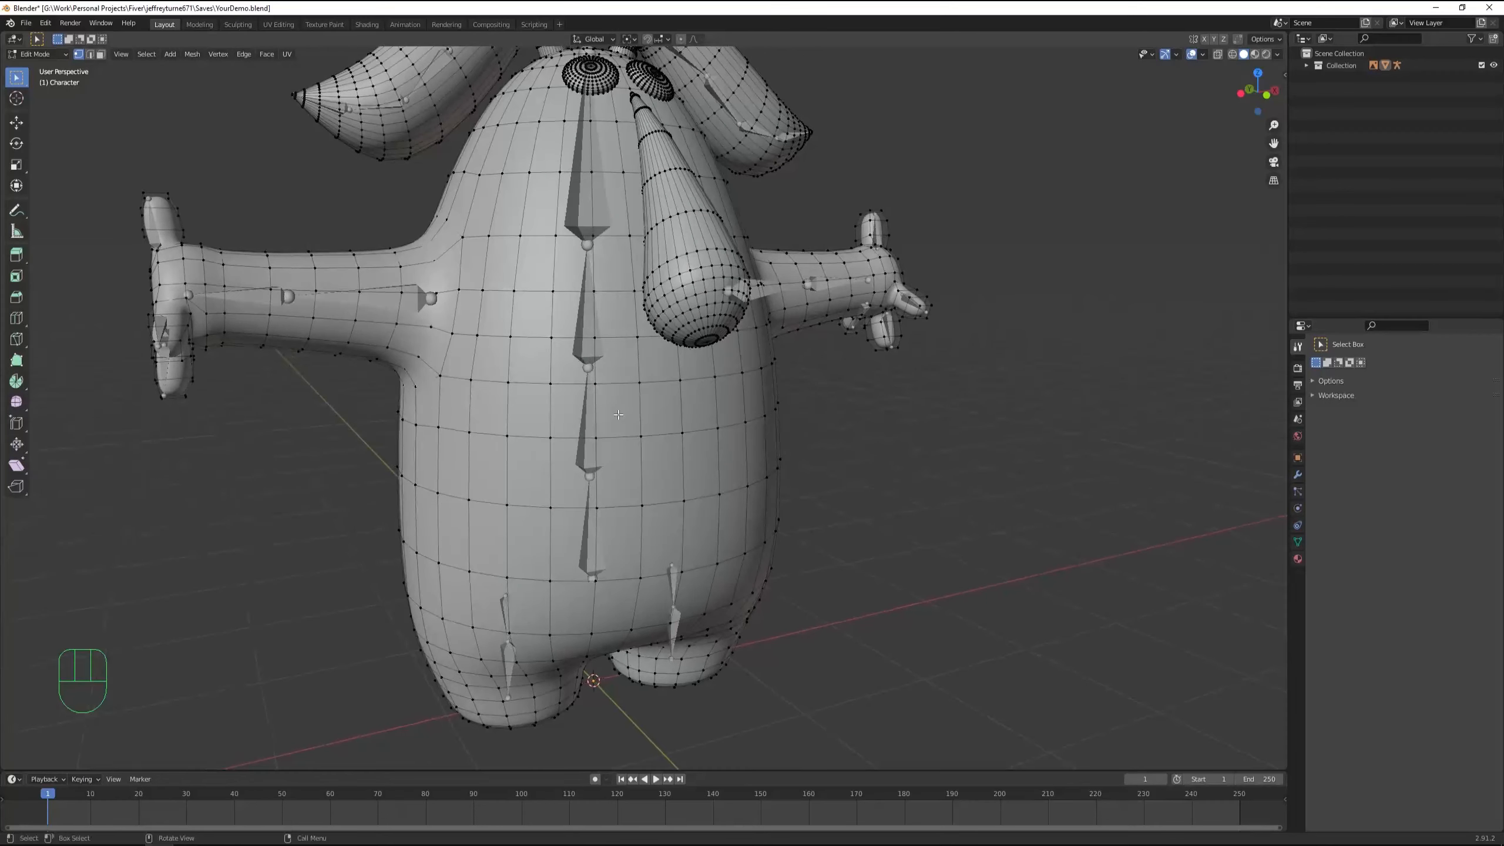
pyautogui.click(553, 389)
pyautogui.press('g')
pyautogui.rightClick(541, 373)
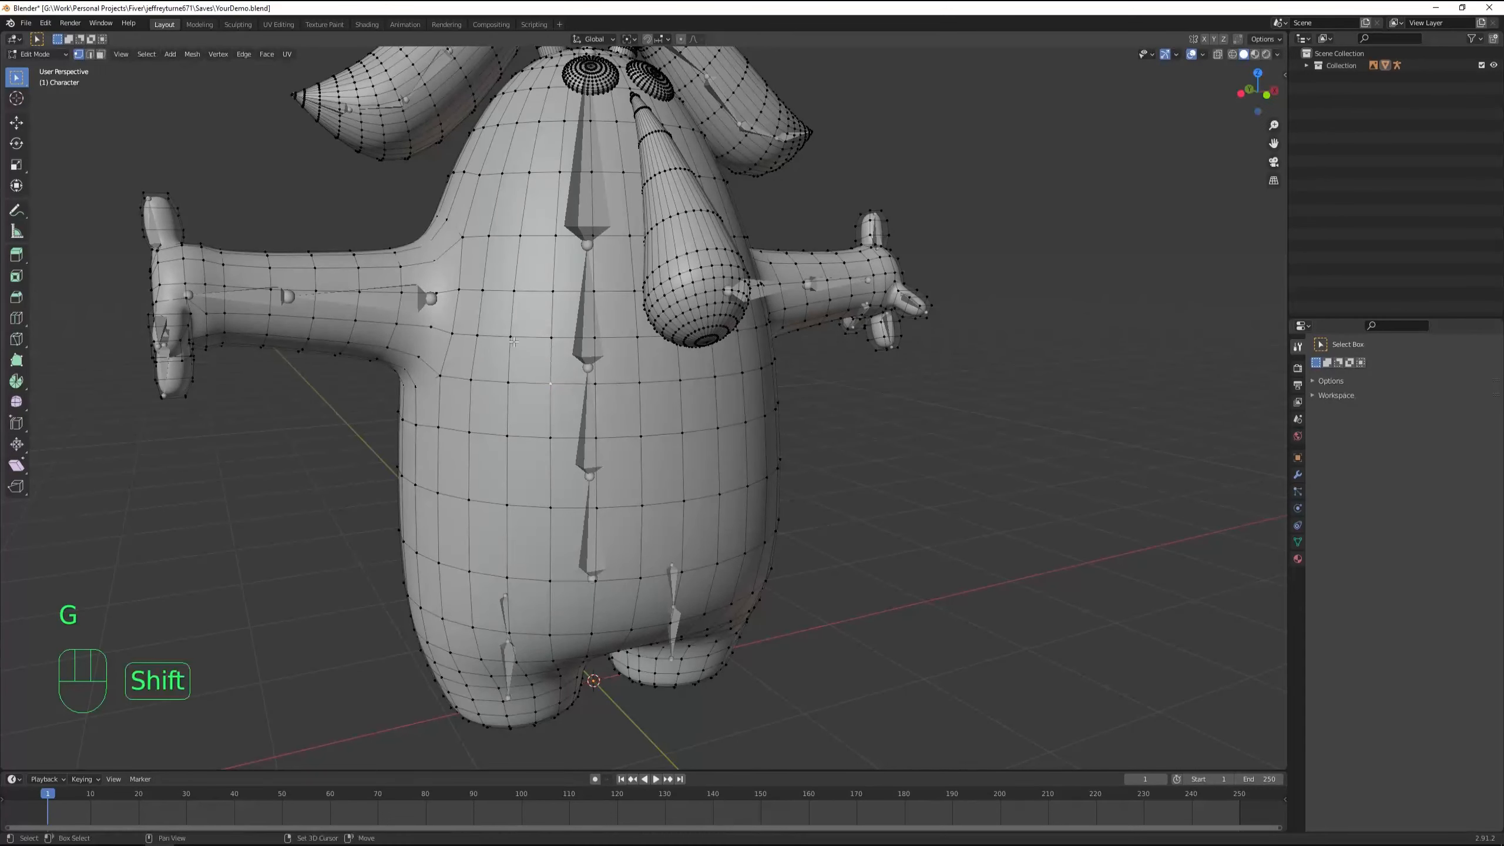
pyautogui.press('g')
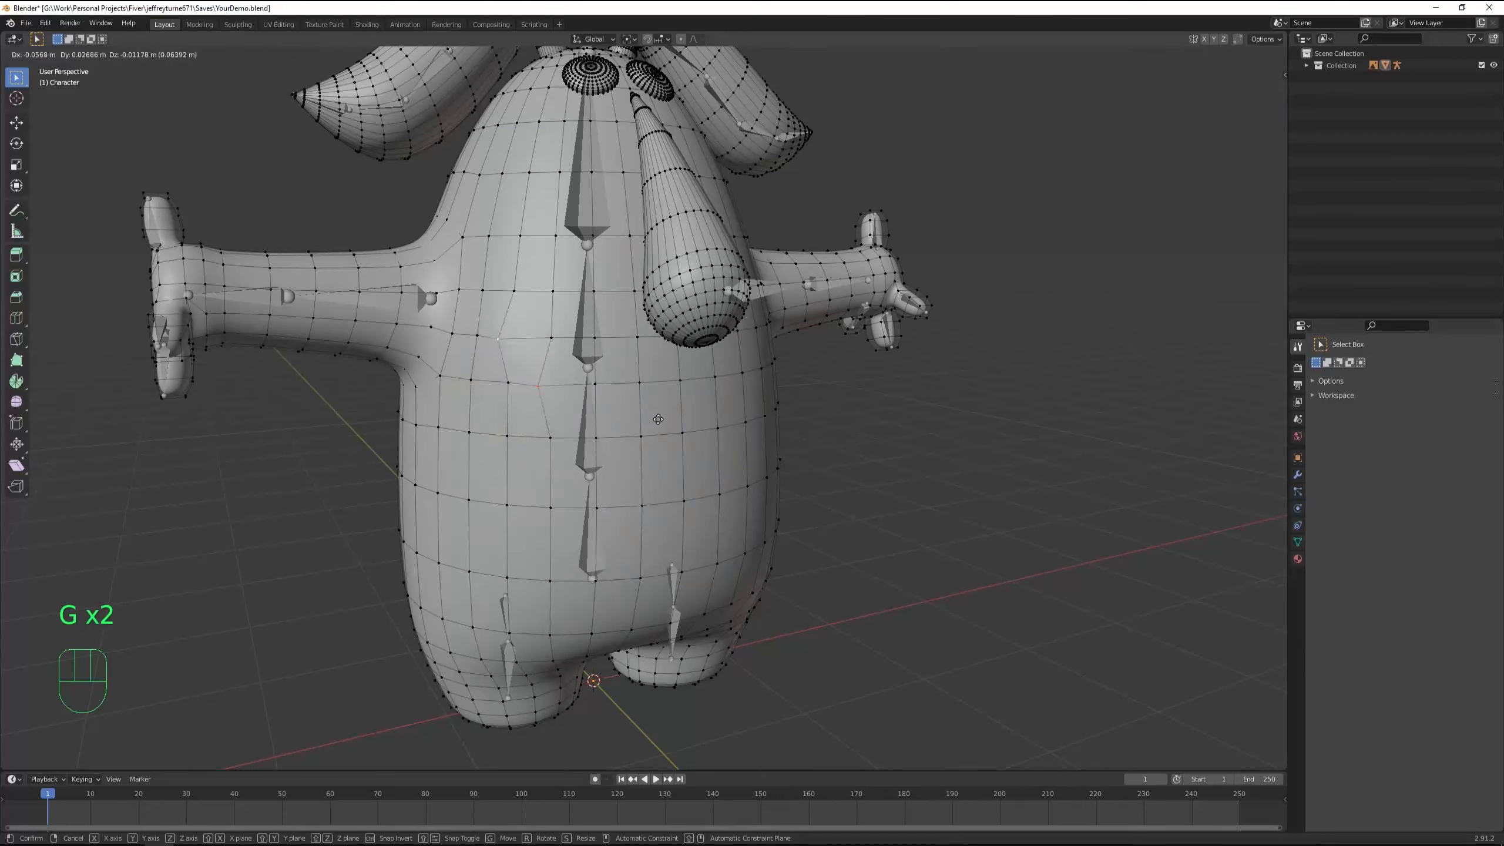
pyautogui.rightClick(658, 420)
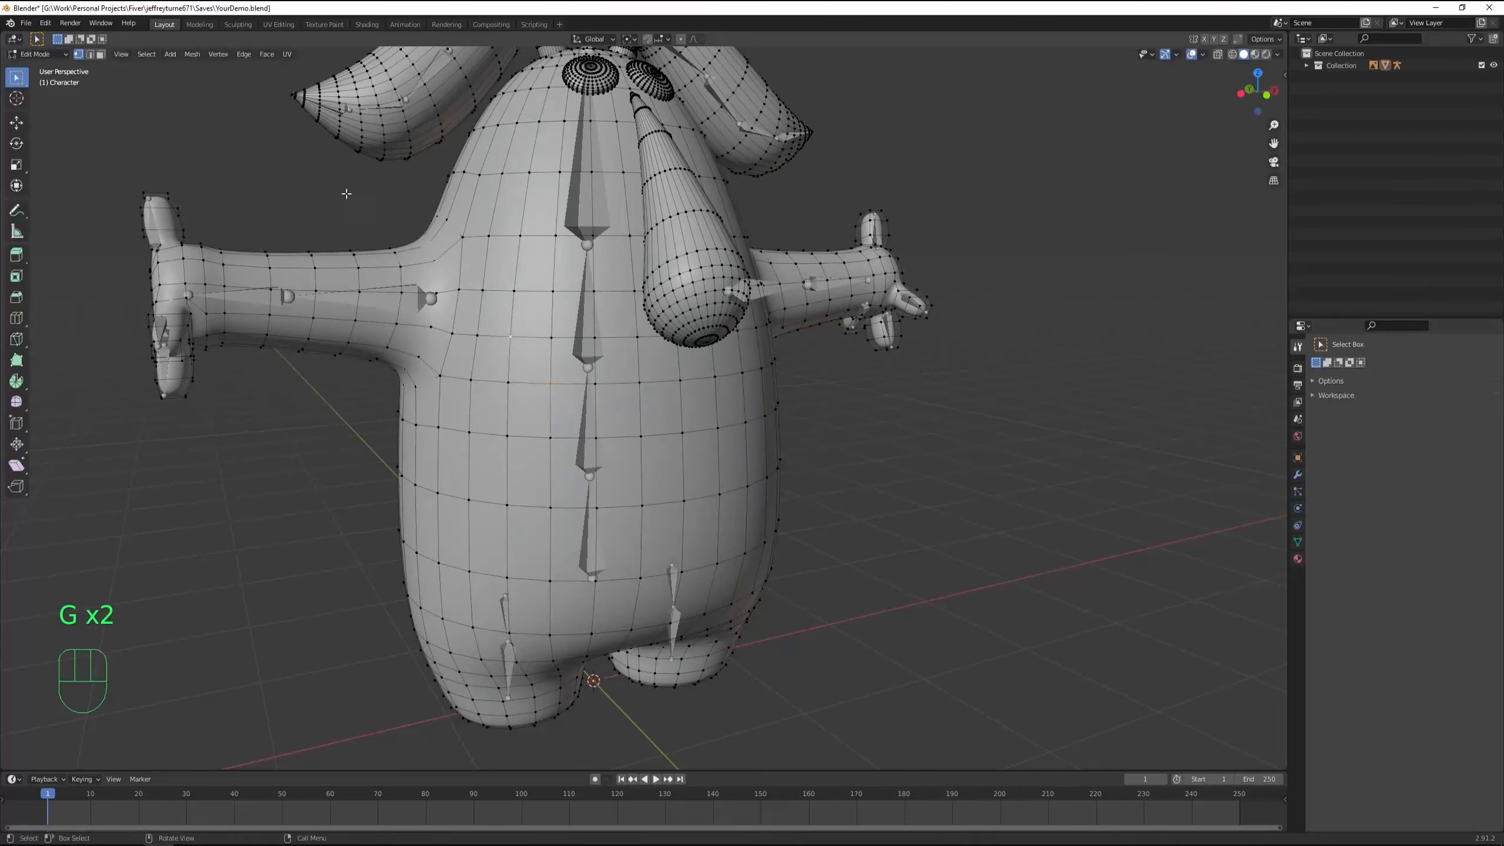
# Change to edge selection and try to move edges on the front of the torso
pyautogui.click(89, 56)
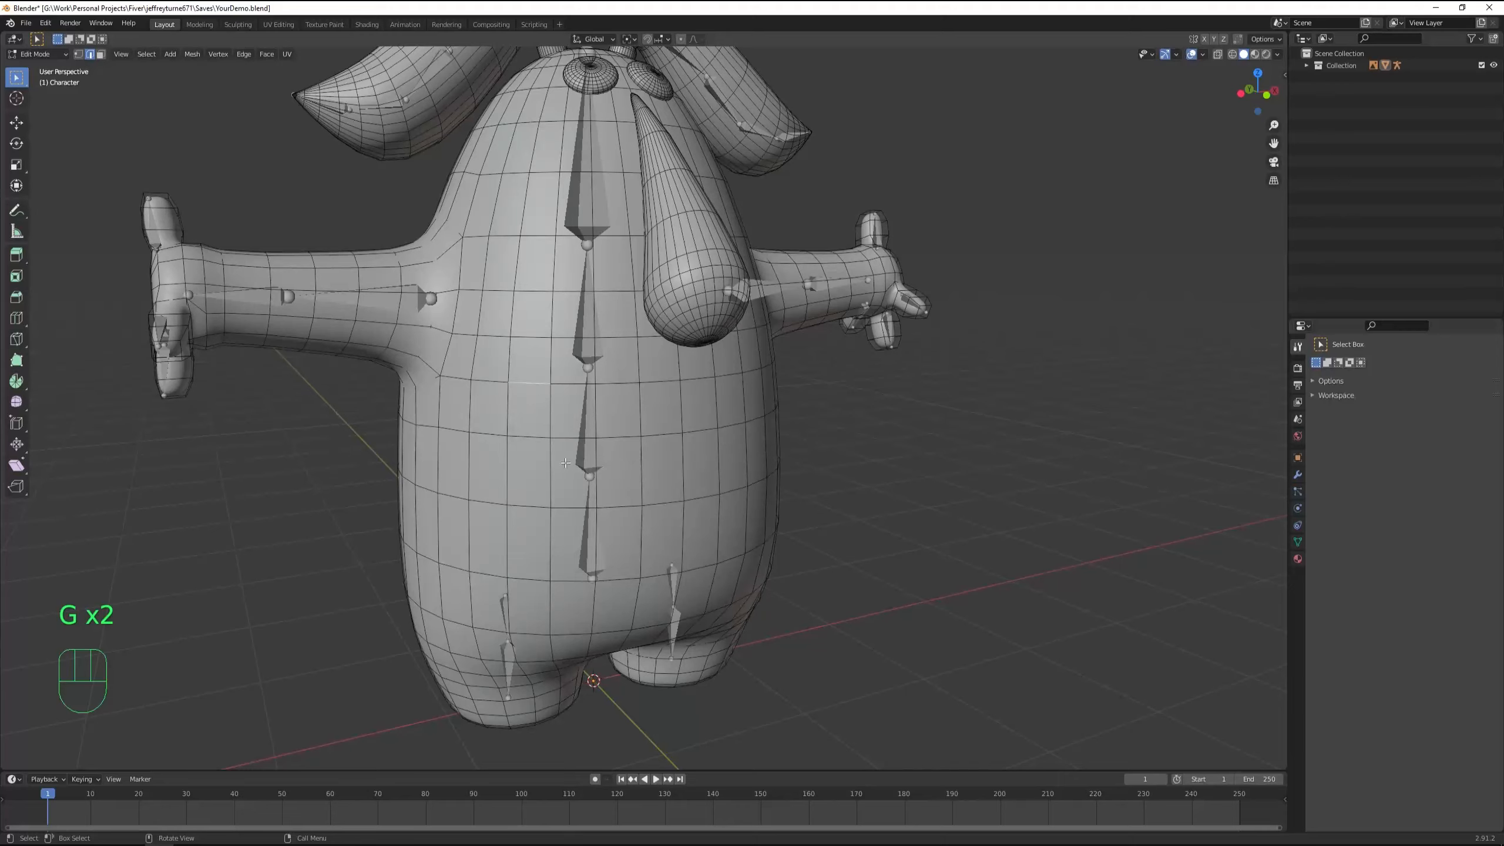
pyautogui.keyDown('shift'); pyautogui.click(573, 338); pyautogui.keyUp('shift')
pyautogui.press('g')
pyautogui.rightClick(337, 154)
# Change to face selection, pick four neighbouring faces on the front of the torso, and clear the selection
pyautogui.click(101, 56)
pyautogui.click(530, 359)
pyautogui.keyDown('shift'); pyautogui.click(581, 362); pyautogui.keyUp('shift')
pyautogui.keyDown('shift'); pyautogui.click(569, 317); pyautogui.keyUp('shift')
pyautogui.keyDown('shift'); pyautogui.click(541, 318); pyautogui.keyUp('shift')
pyautogui.moveTo(541, 318)
pyautogui.mouseDown(button='middle')
pyautogui.moveTo(410, 450)
pyautogui.moveTo(567, 327)
pyautogui.mouseUp(button='middle')
pyautogui.click(410, 450)
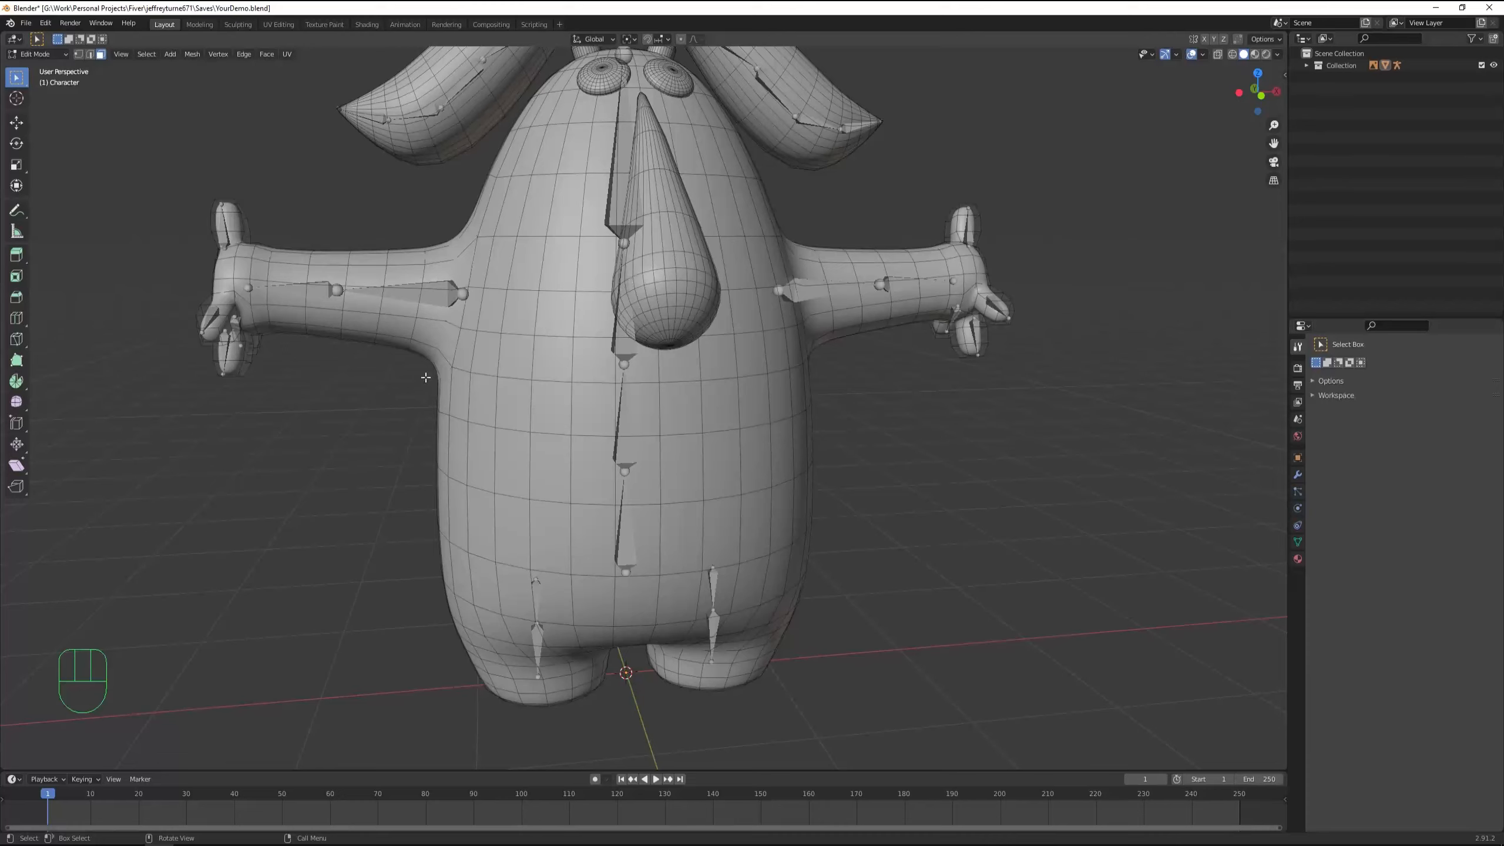
pyautogui.moveTo(527, 403); pyautogui.dragTo(166, 175, button='middle')
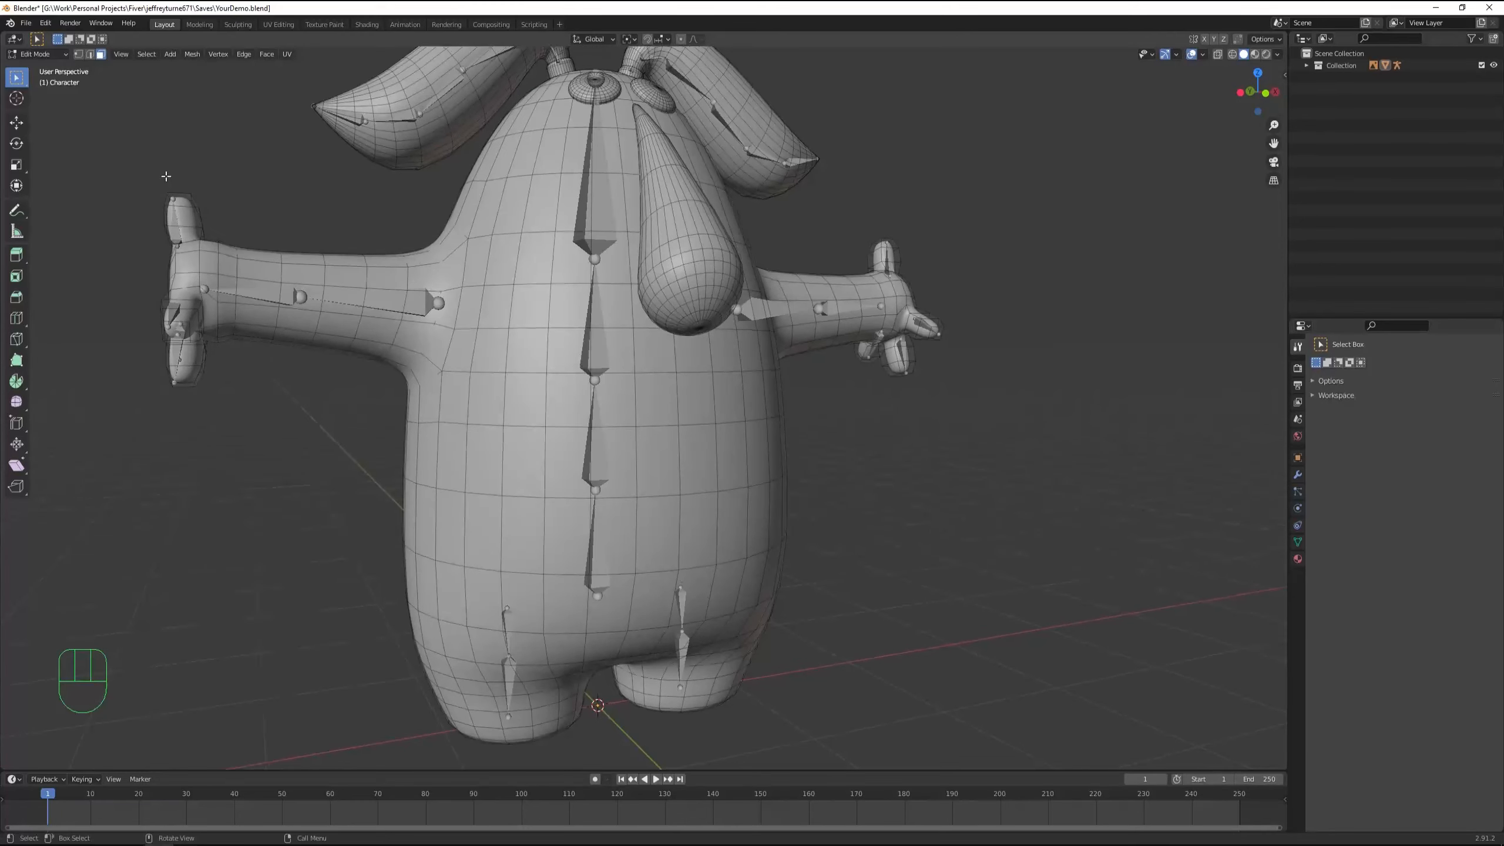
# Go back to edge selection and try moving, rotating and scaling a single edge on the belly
pyautogui.click(89, 54)
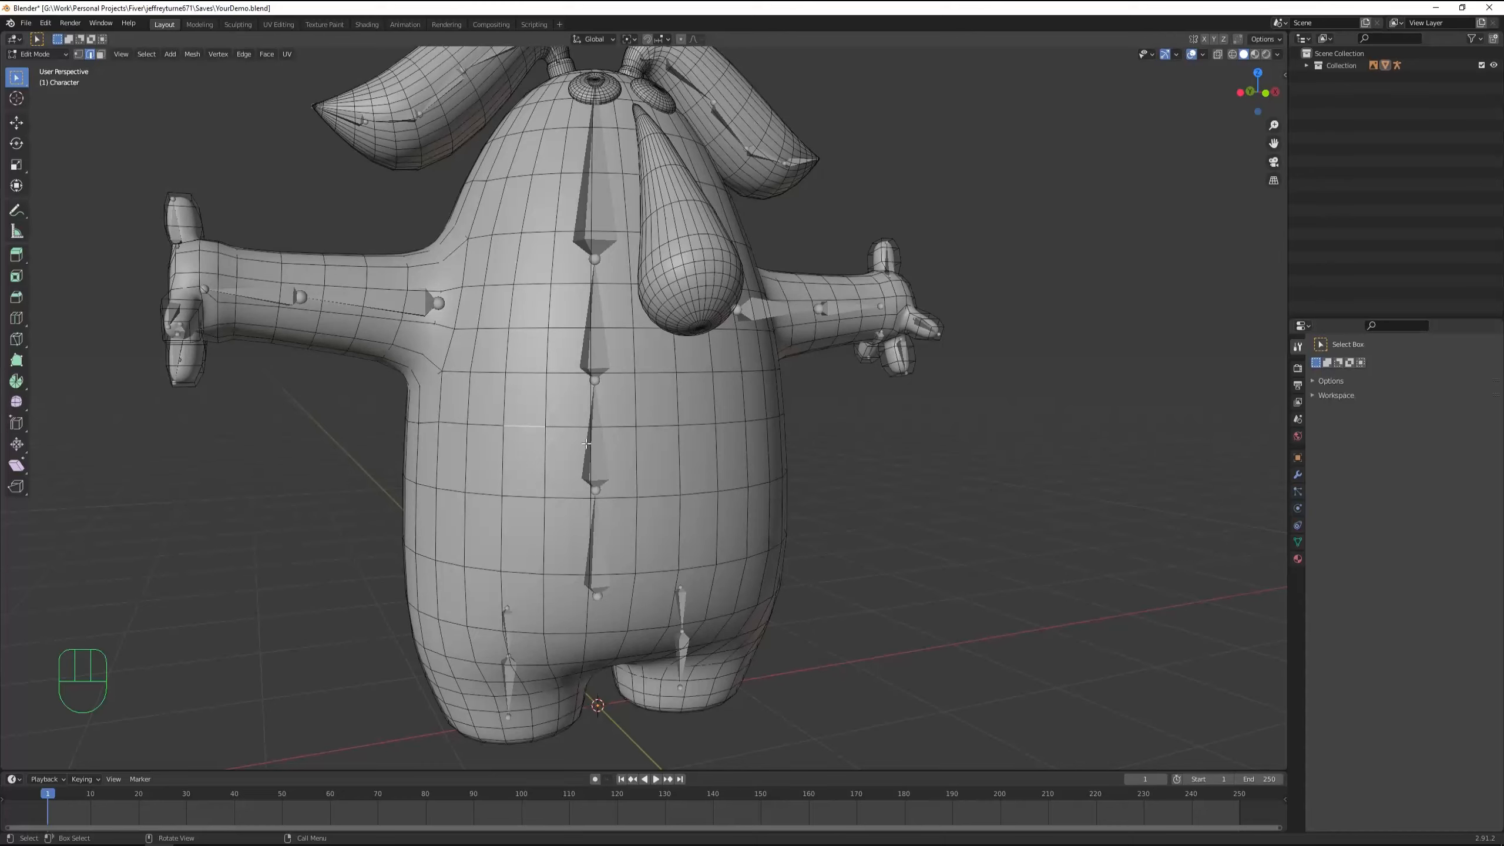
pyautogui.press('g')
pyautogui.rightClick(569, 464)
pyautogui.moveTo(622, 456)
pyautogui.mouseDown(button='middle')
pyautogui.moveTo(678, 453)
pyautogui.moveTo(646, 455)
pyautogui.mouseUp(button='middle')
pyautogui.press('g')
pyautogui.rightClick(542, 468)
pyautogui.moveTo(542, 469); pyautogui.dragTo(680, 468, button='middle')
pyautogui.press('r')
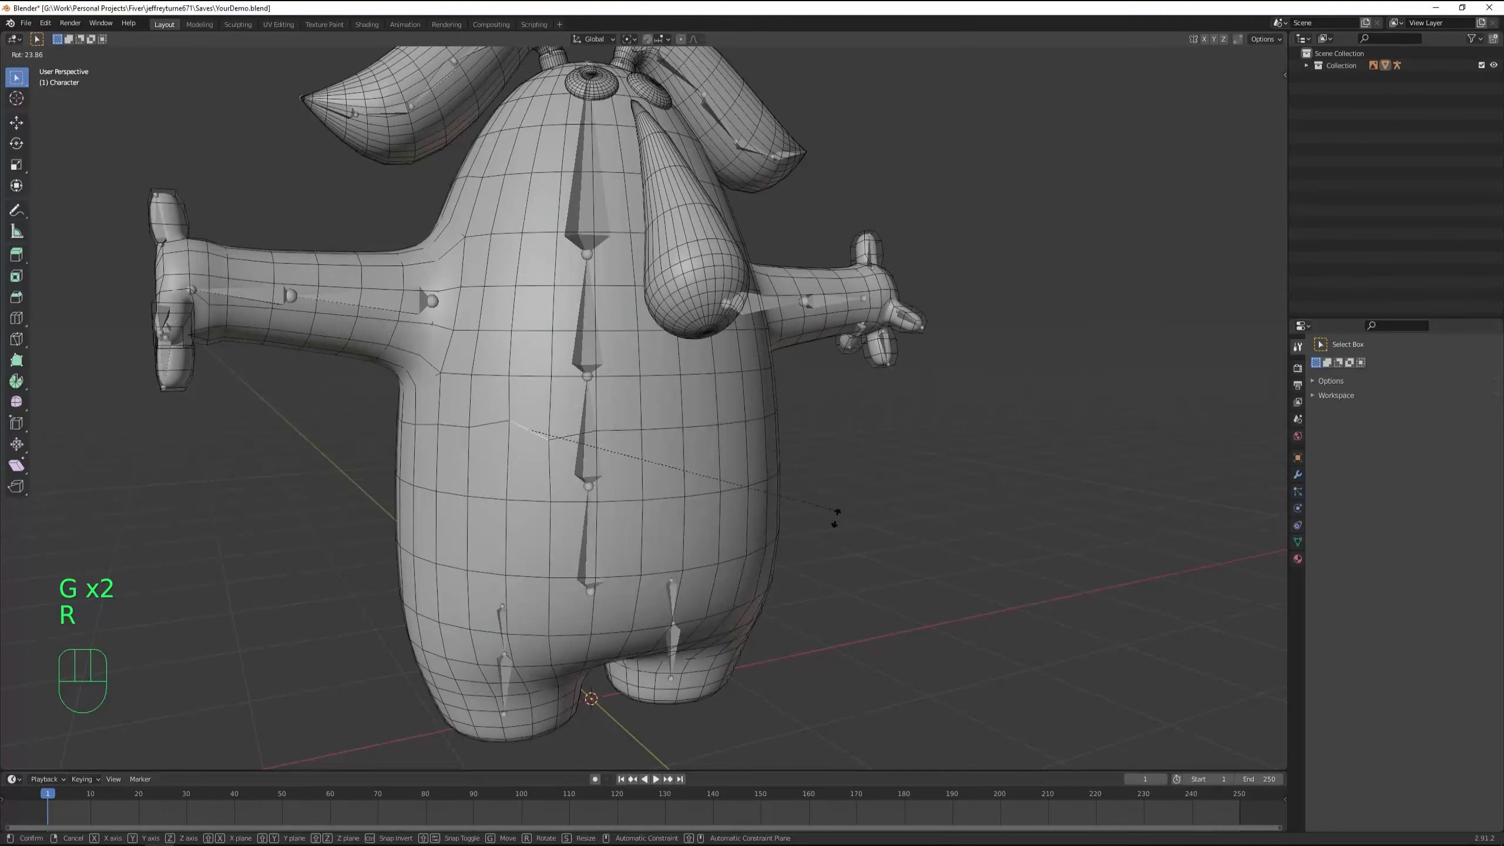
pyautogui.rightClick(819, 396)
pyautogui.press('s')
pyautogui.rightClick(832, 408)
# Select the edge loop around the belly and try scaling, moving and rotating it, including trackball rotation
pyautogui.moveTo(693, 490); pyautogui.dragTo(761, 503, button='middle')
pyautogui.keyDown('alt'); pyautogui.click(693, 500); pyautogui.keyUp('alt')
pyautogui.press('s')
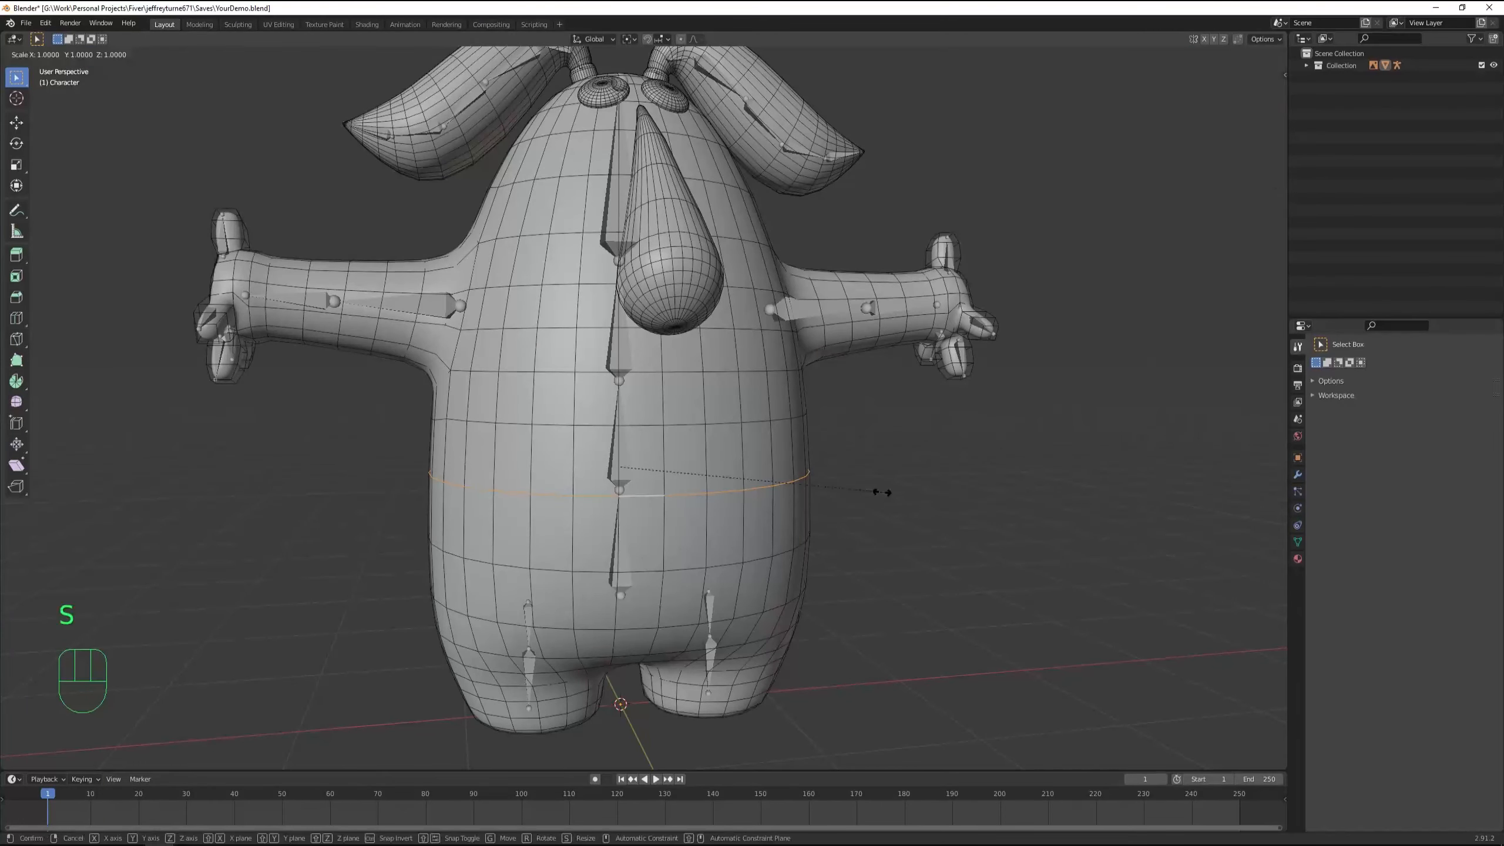
pyautogui.rightClick(918, 493)
pyautogui.press('g')
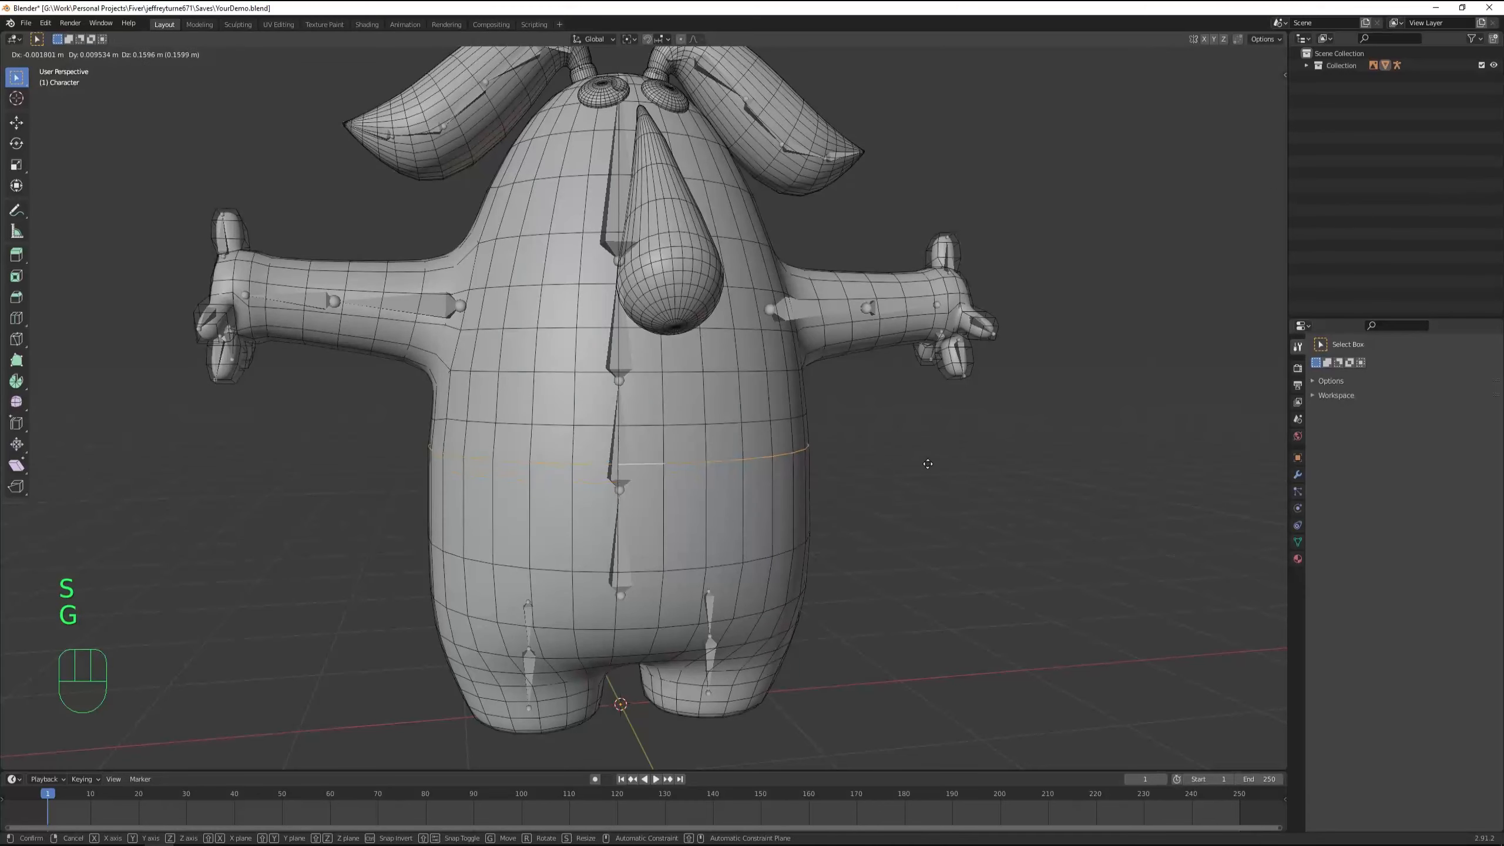
pyautogui.rightClick(877, 503)
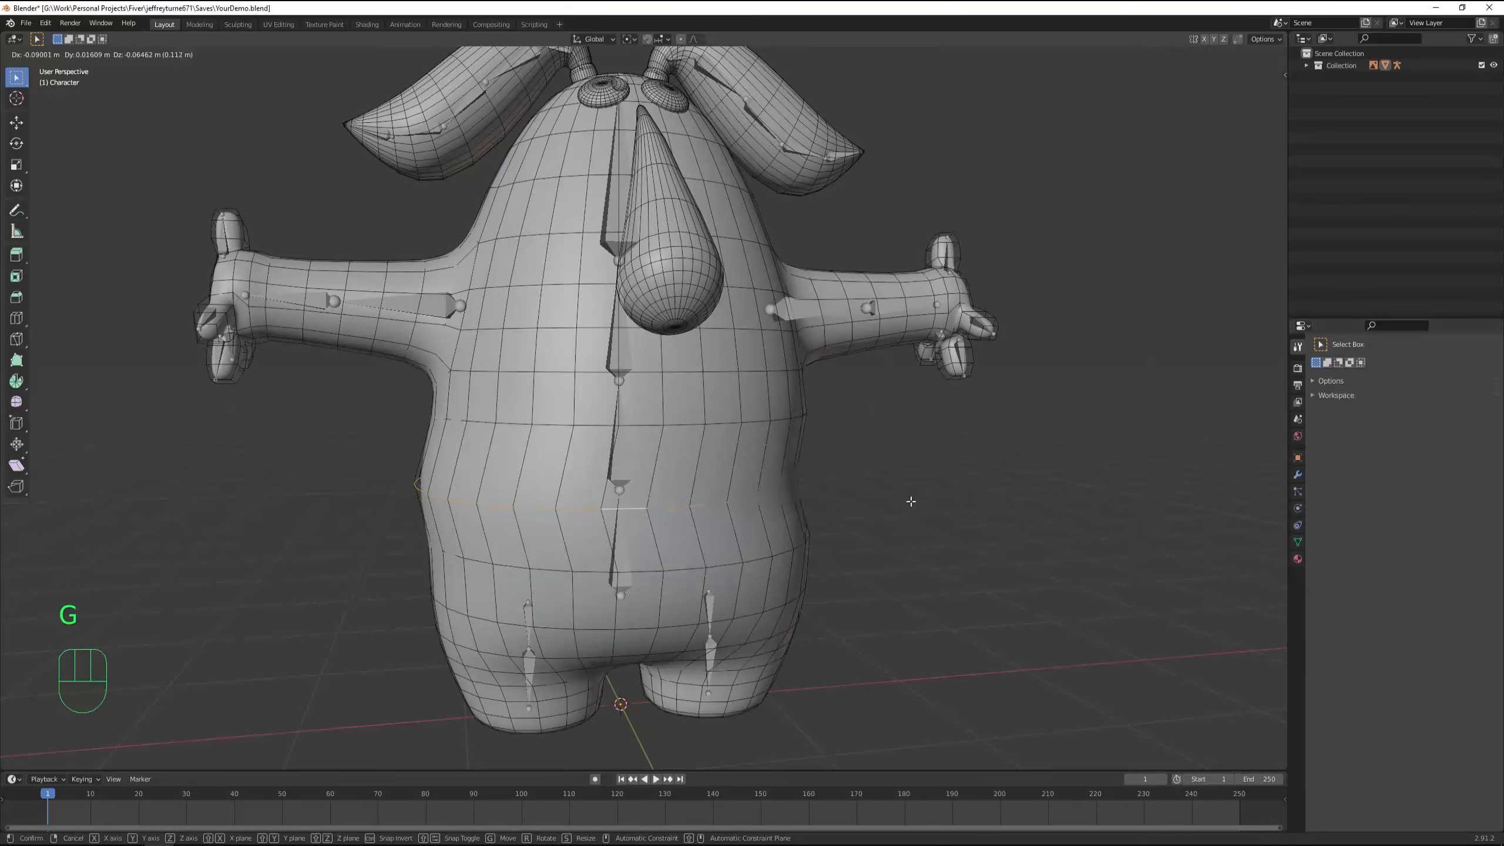
pyautogui.press('r')
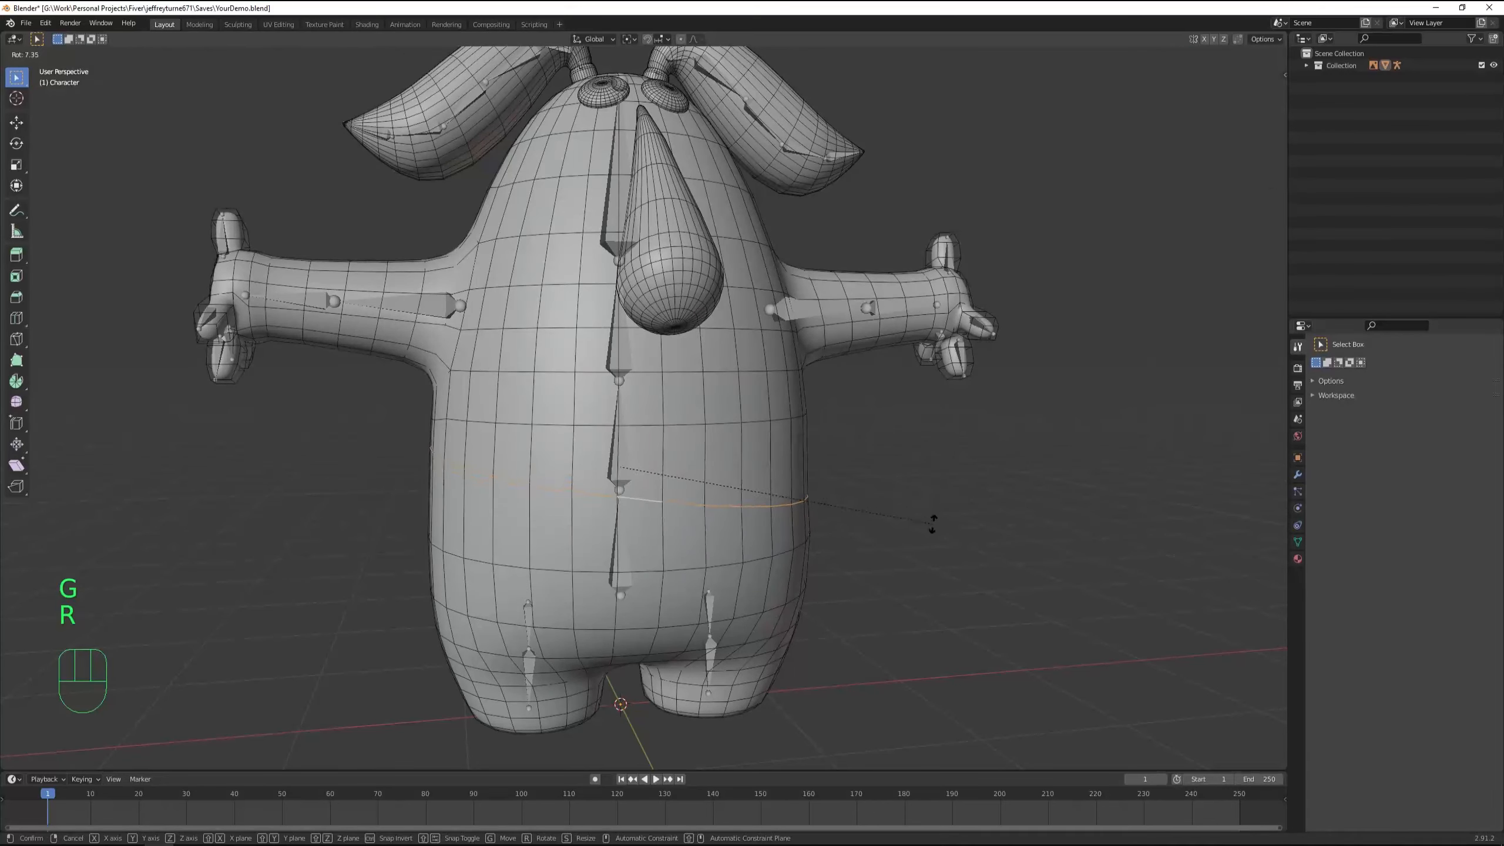
pyautogui.press('r')
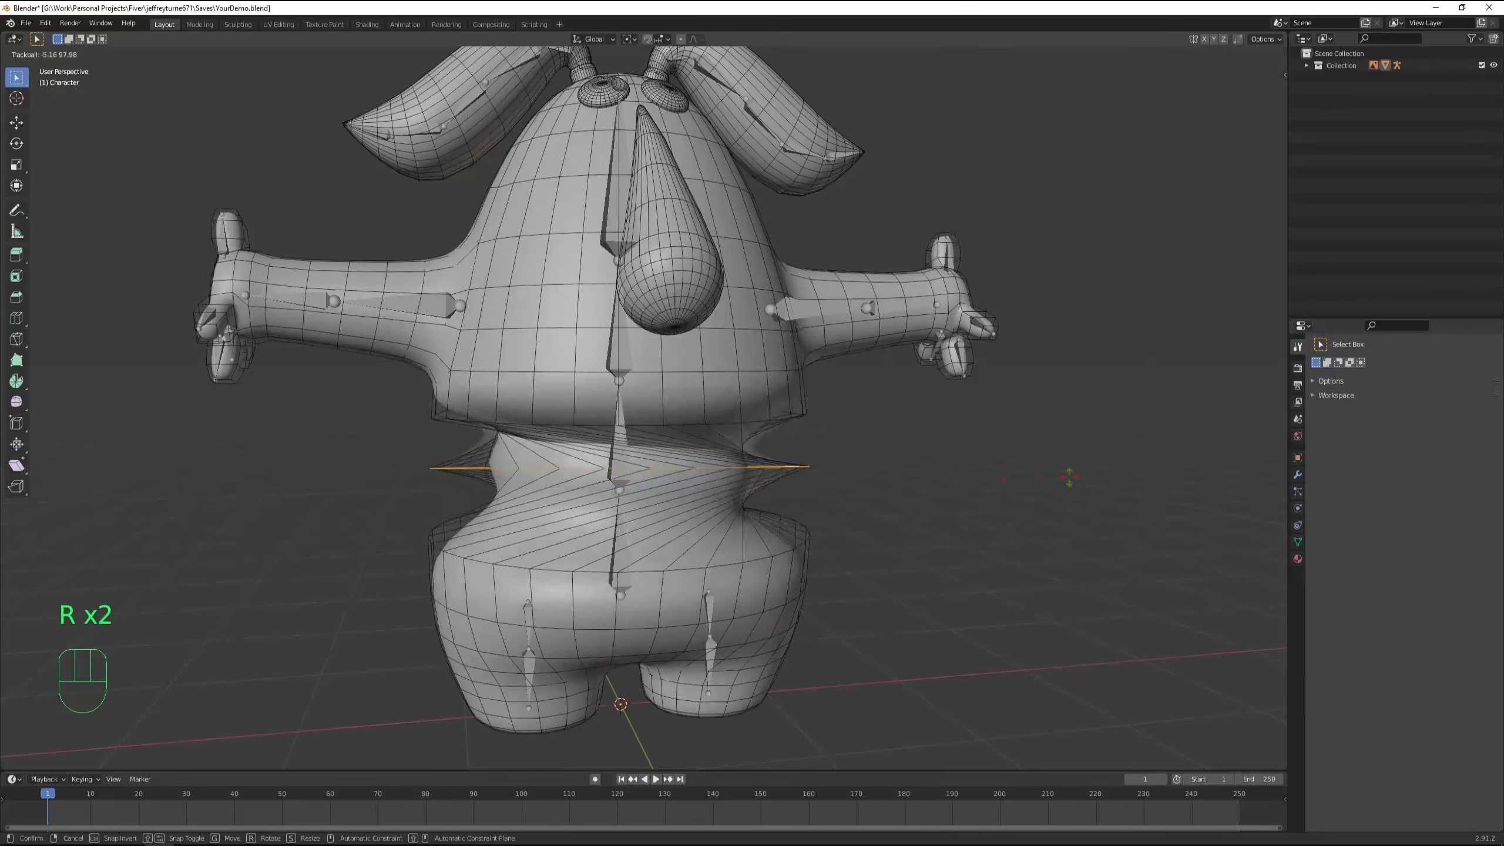
pyautogui.rightClick(1207, 478)
pyautogui.moveTo(657, 474); pyautogui.dragTo(615, 477, button='middle')
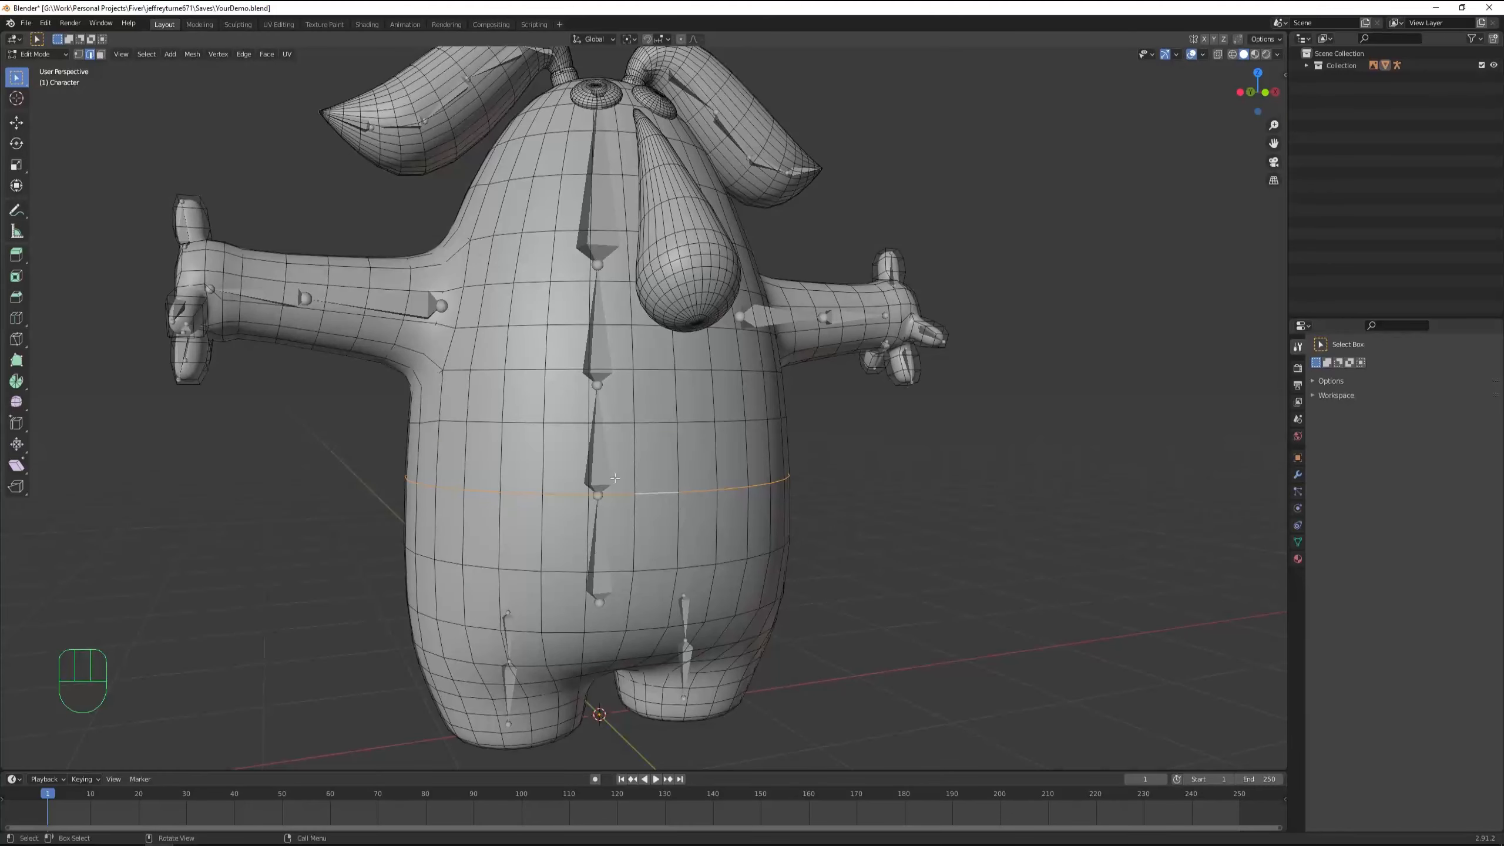
# Return the character to Object Mode and select the armature through its head bone
pyautogui.click(56, 56)
pyautogui.click(45, 72)
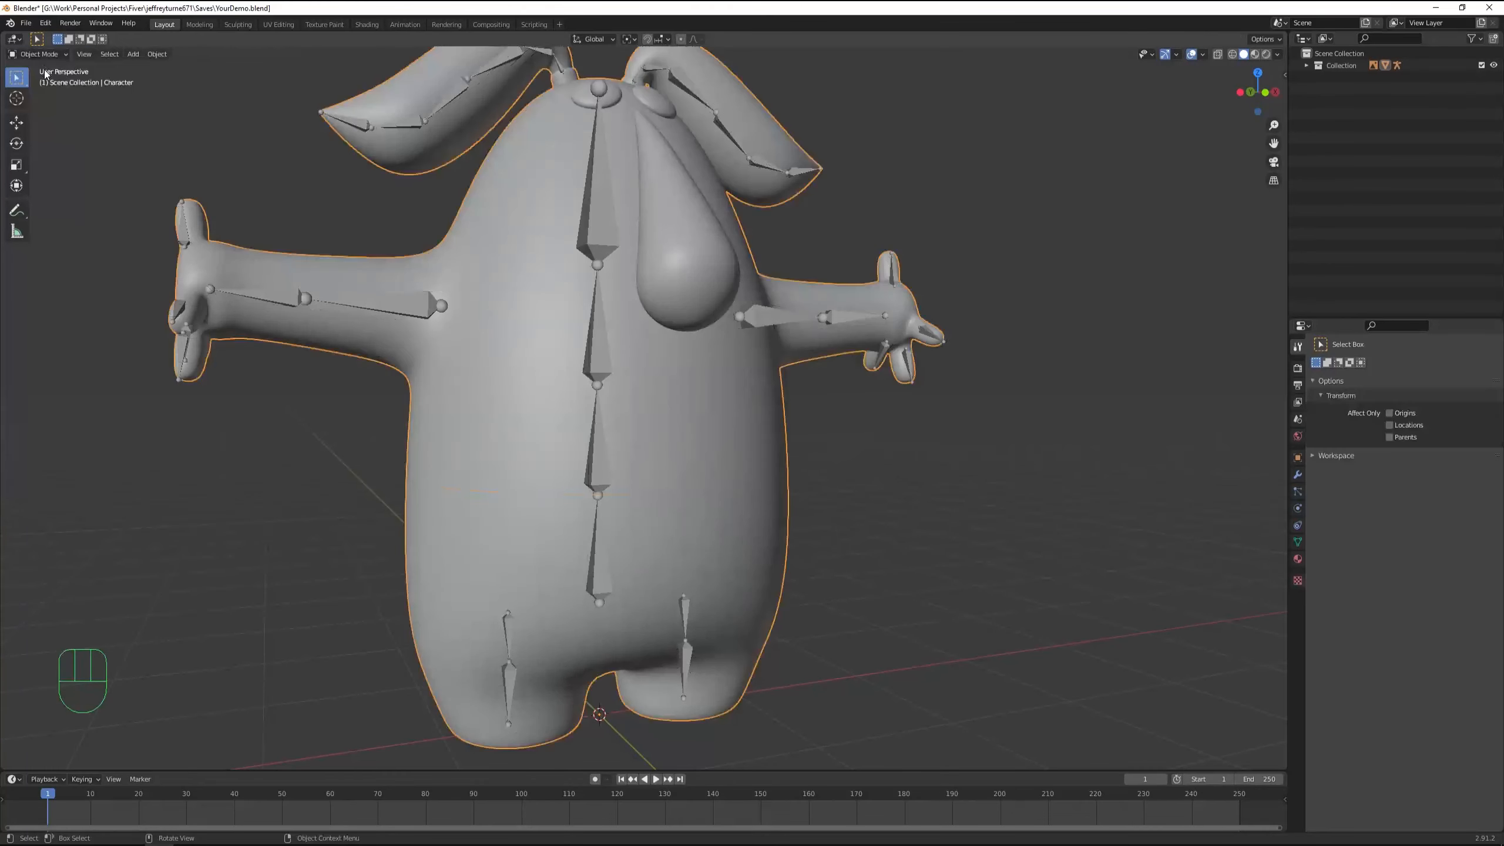
pyautogui.scroll(-2, 533, 214)
pyautogui.click(623, 246)
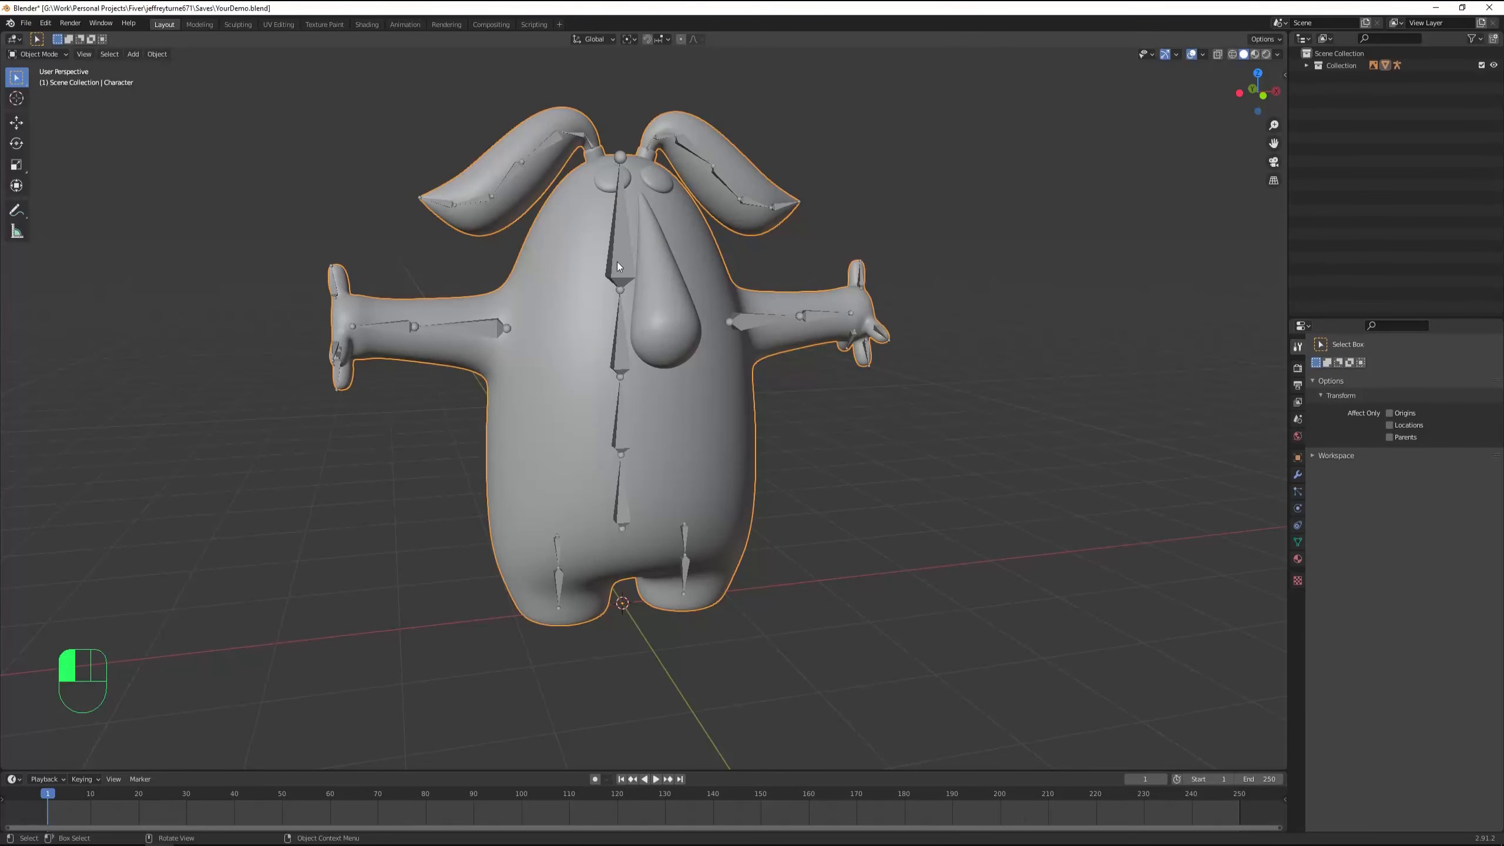
# Try moving the whole armature in Object Mode
pyautogui.moveTo(620, 307)
pyautogui.mouseDown(button='middle')
pyautogui.moveTo(653, 305)
pyautogui.moveTo(557, 299)
pyautogui.moveTo(611, 306)
pyautogui.mouseUp(button='middle')
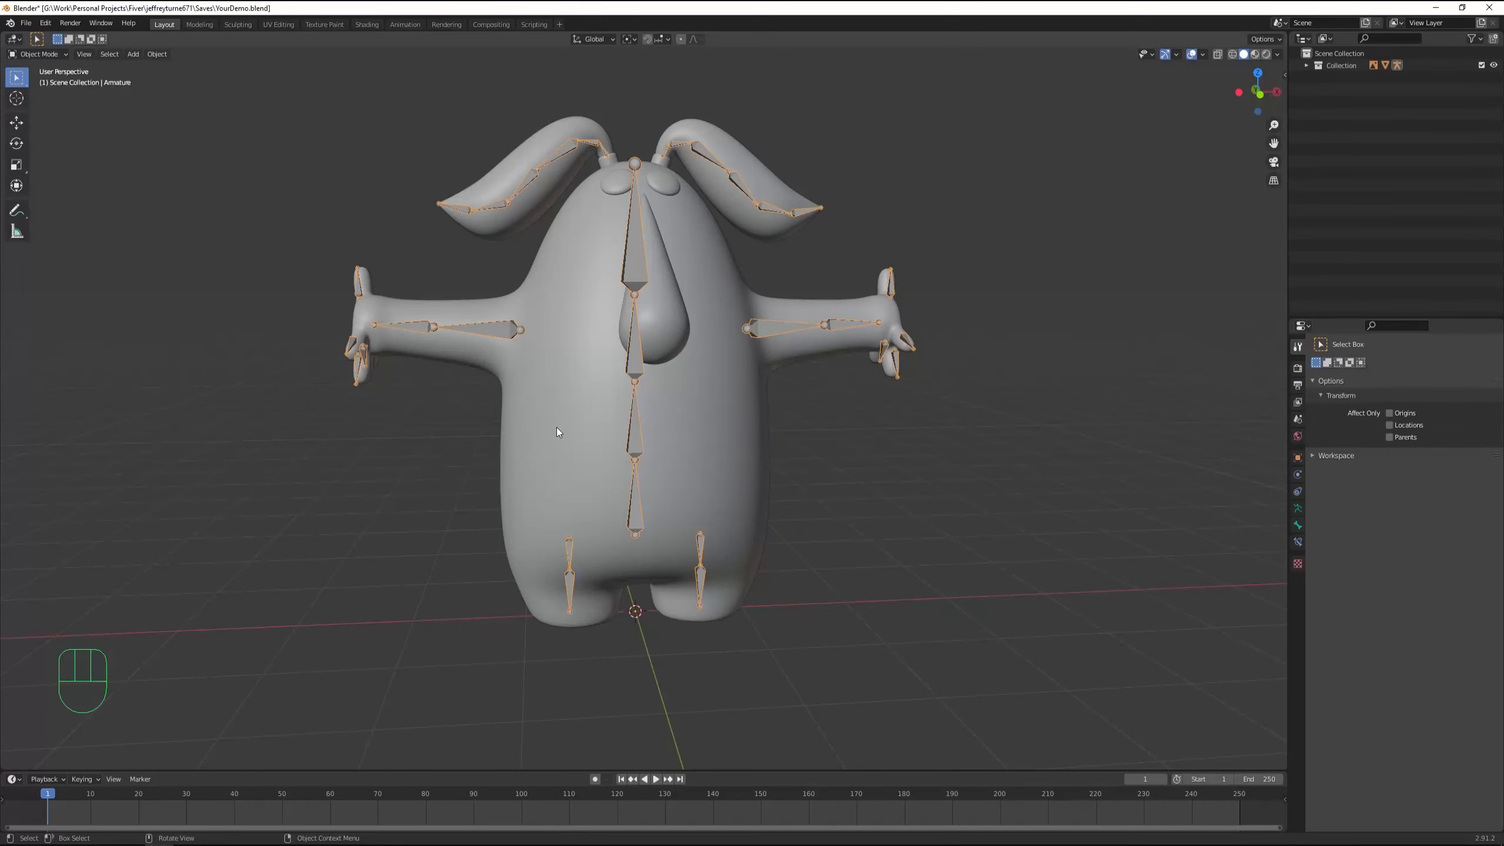
pyautogui.press('g')
pyautogui.rightClick(513, 352)
# Switch the armature to Edit Mode and try moving its chest bone
pyautogui.click(48, 57)
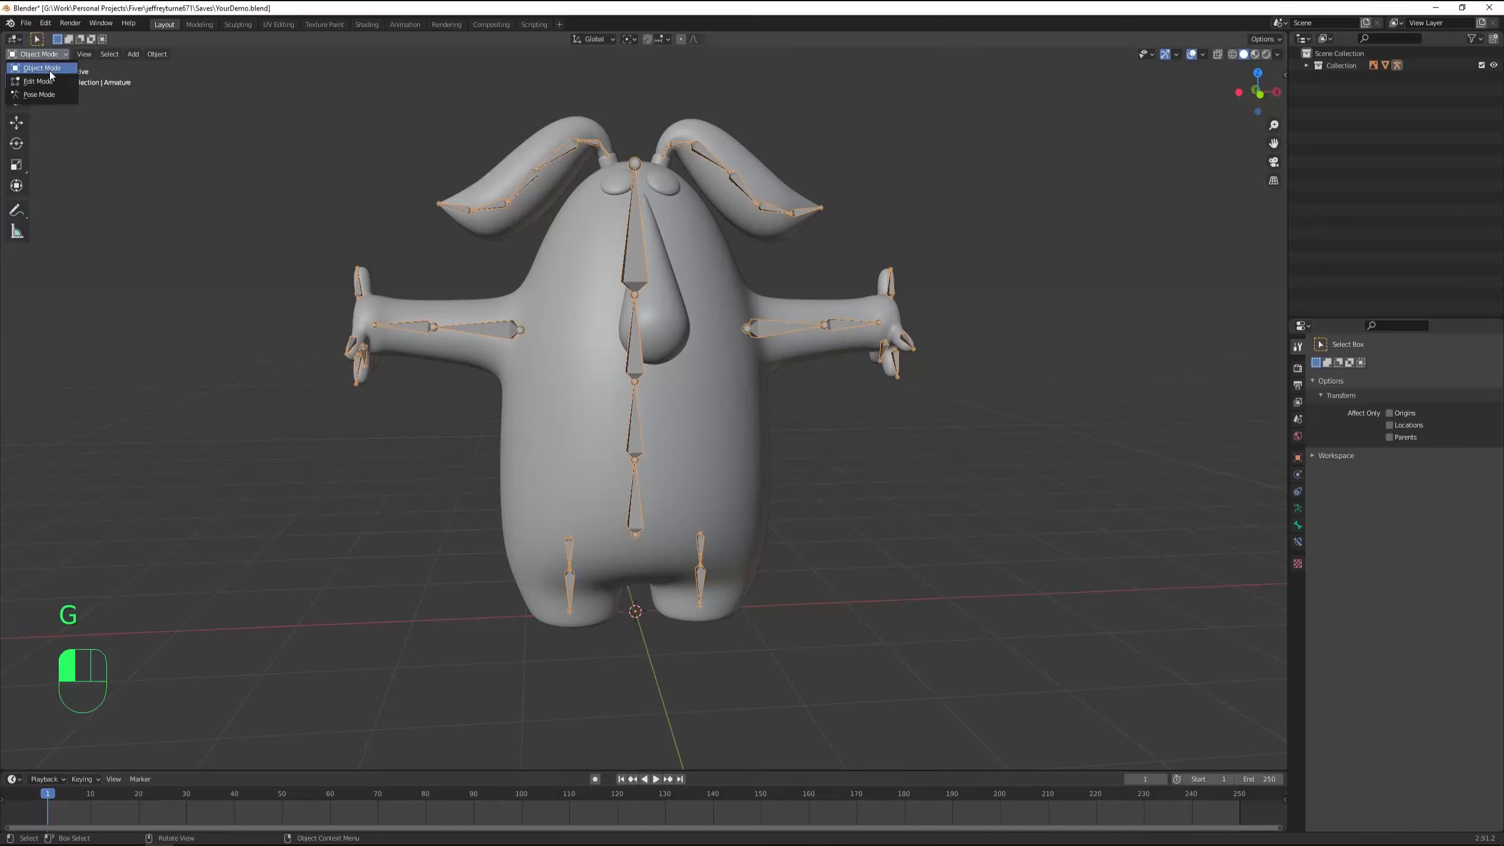
pyautogui.click(42, 82)
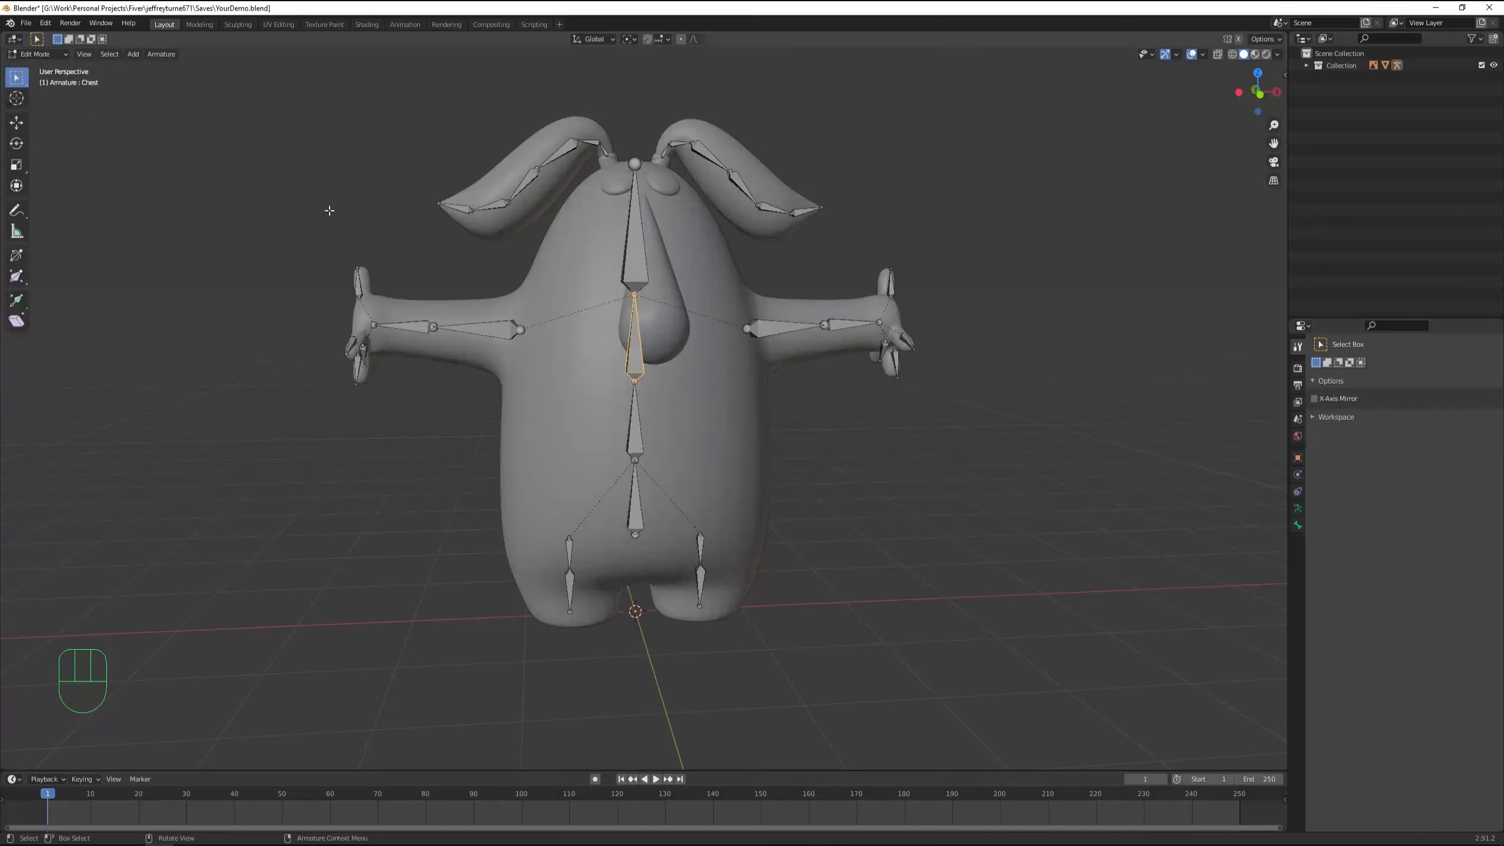
pyautogui.press('g')
pyautogui.rightClick(184, 166)
# Switch the armature to Pose Mode and try rotating the left upper arm bone
pyautogui.click(33, 54)
pyautogui.click(38, 95)
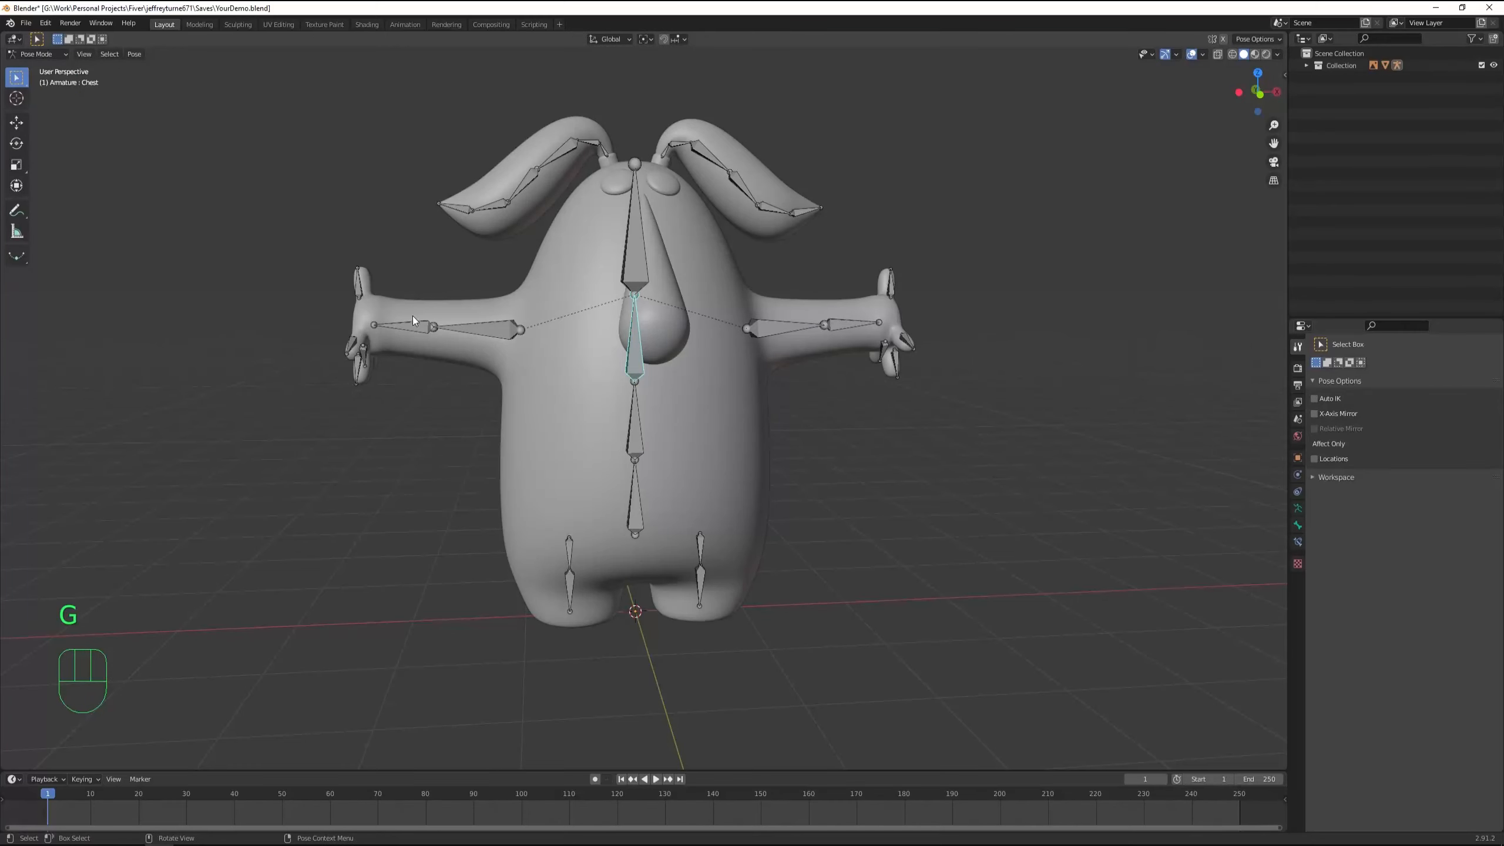
pyautogui.moveTo(773, 341); pyautogui.dragTo(761, 336, button='middle')
pyautogui.click(787, 330)
pyautogui.press('r')
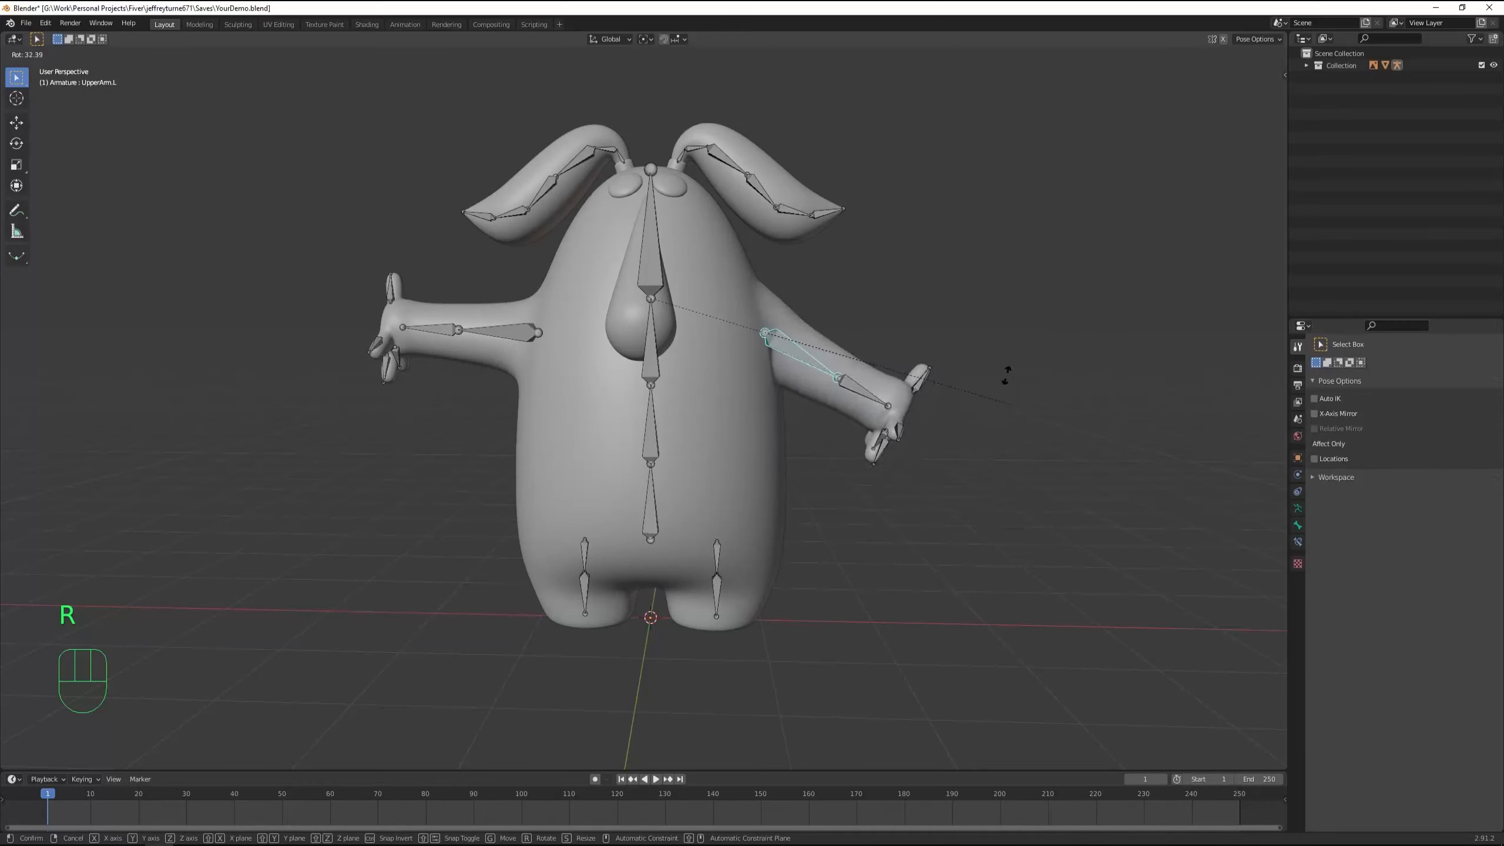
pyautogui.rightClick(1006, 278)
# Try rotating a bone in the character's left ear
pyautogui.click(821, 216)
pyautogui.press('r')
pyautogui.rightClick(875, 194)
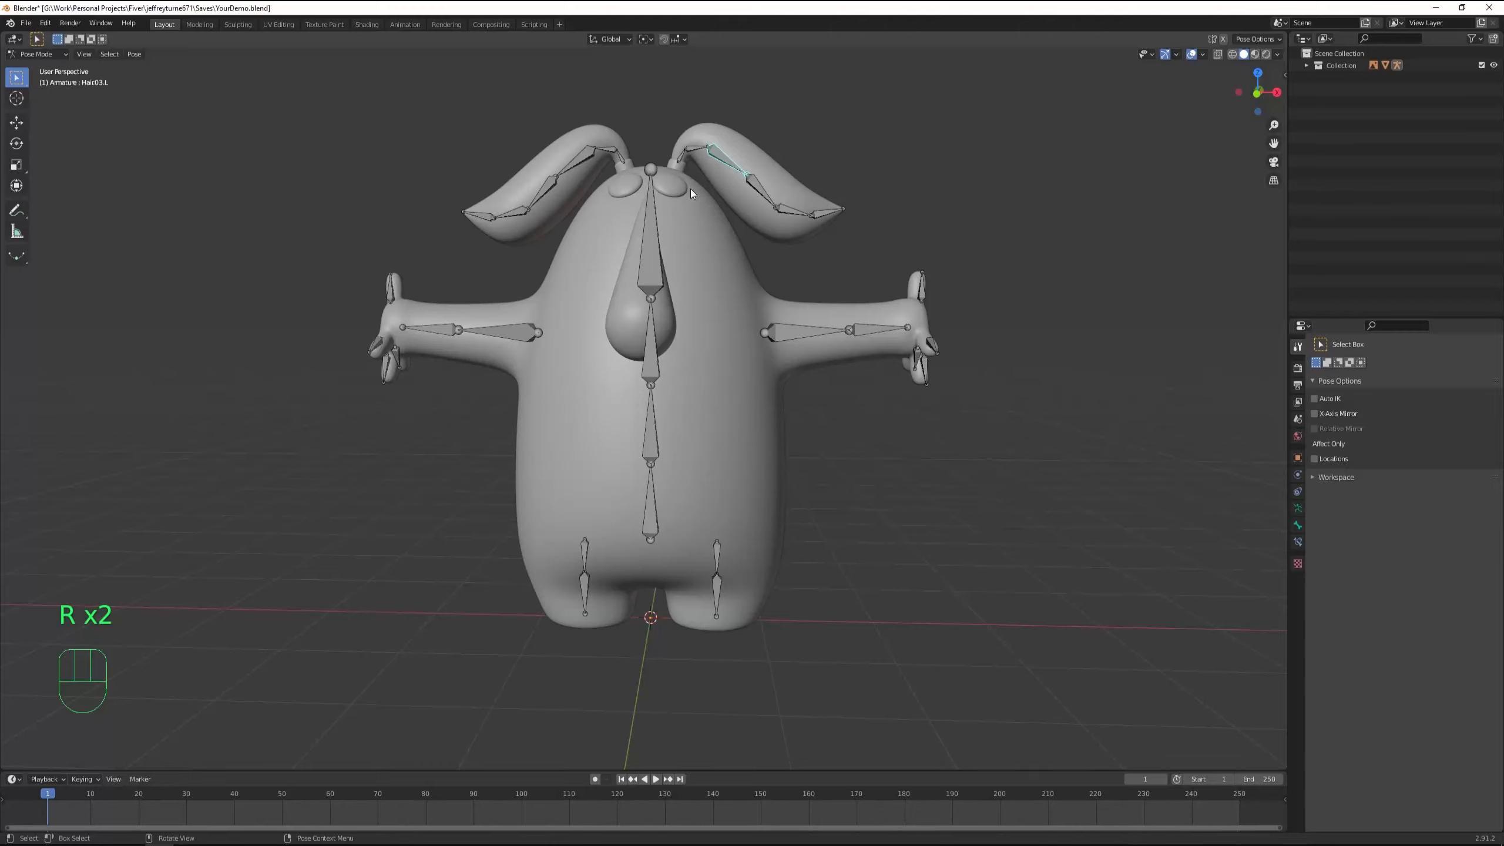
# Try moving the whole character by the pelvis bone and bending it with a rotation of the back bone
pyautogui.click(651, 521)
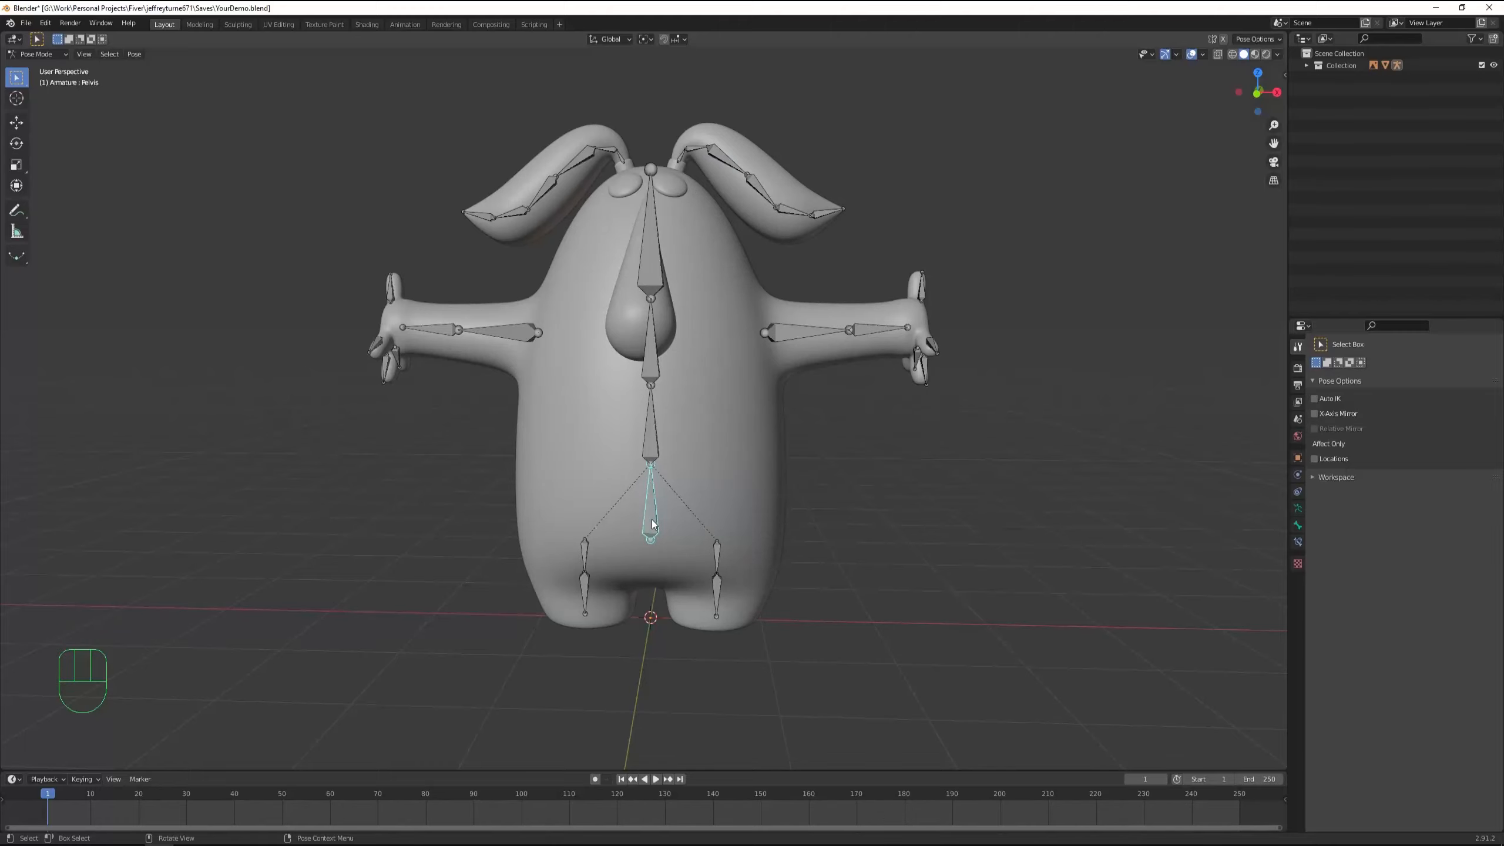
pyautogui.press('g')
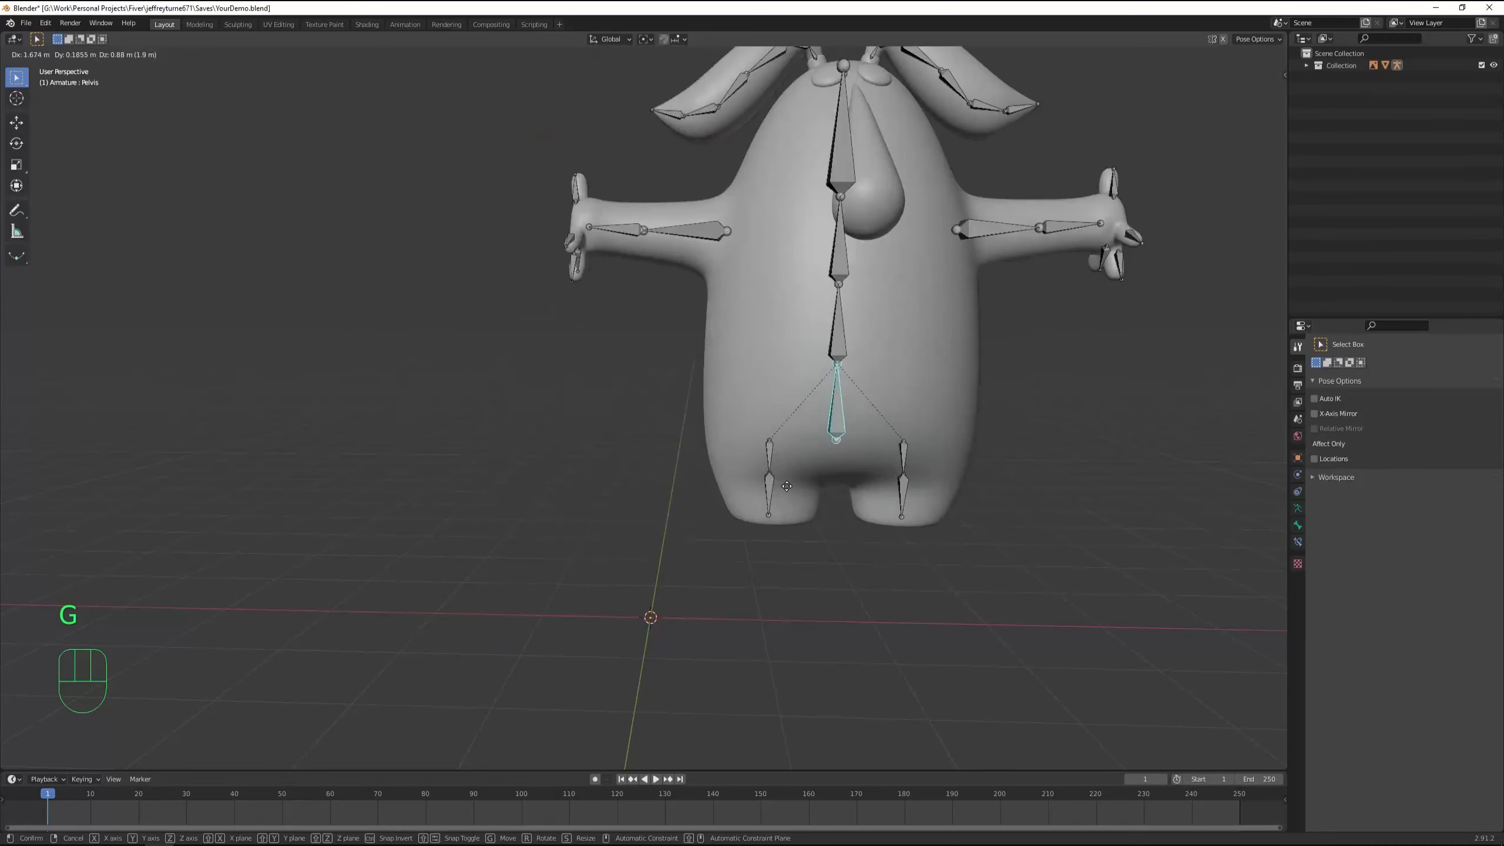
pyautogui.rightClick(615, 472)
pyautogui.click(655, 429)
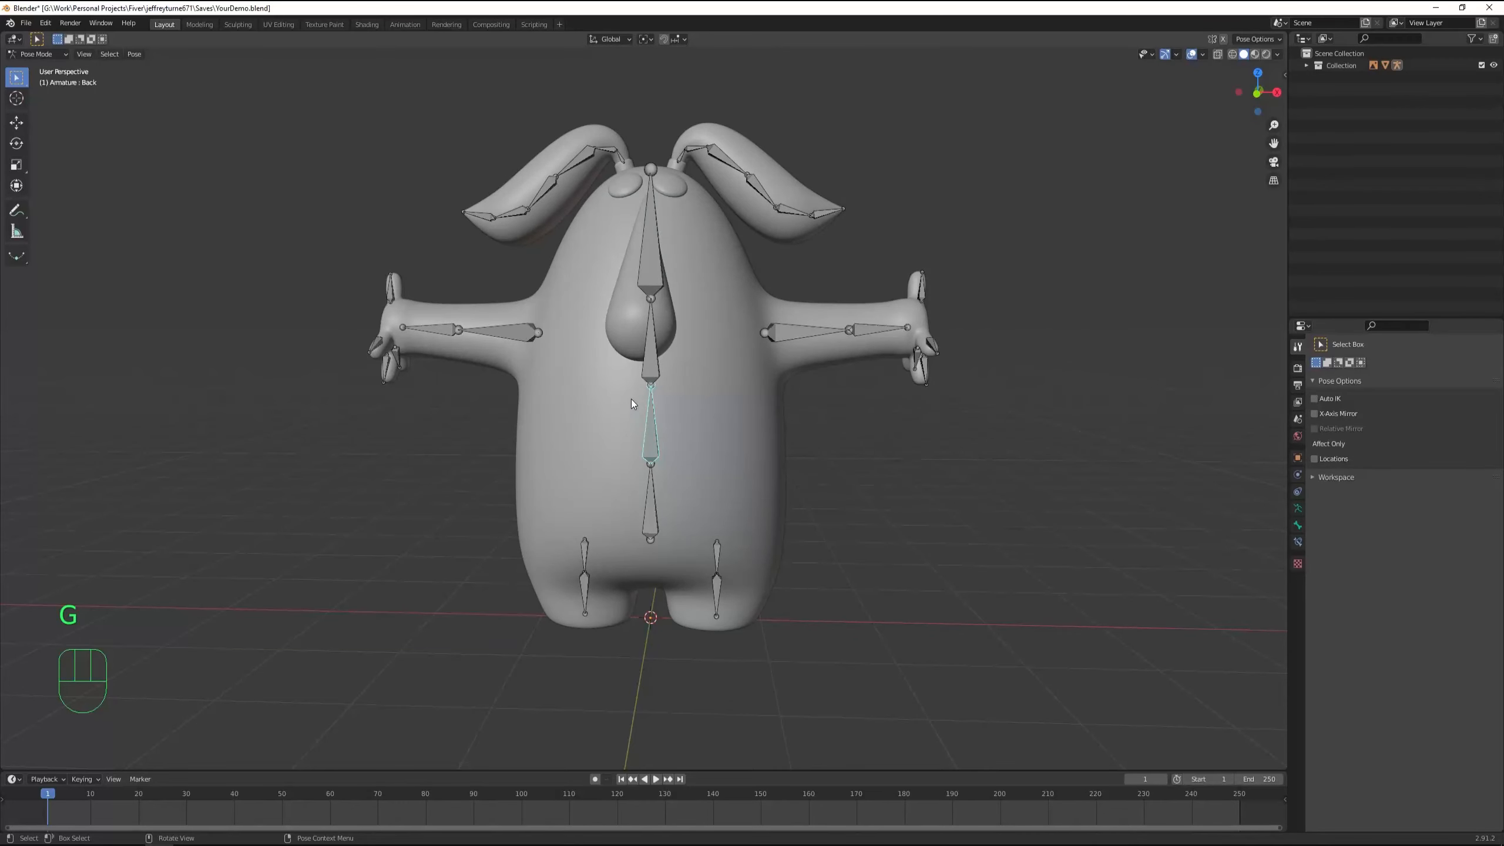
pyautogui.press('r')
pyautogui.rightClick(758, 381)
# Try a trackball rotation on the left upper arm bone
pyautogui.click(787, 333)
pyautogui.press('r')
pyautogui.press('r')
pyautogui.rightClick(870, 307)
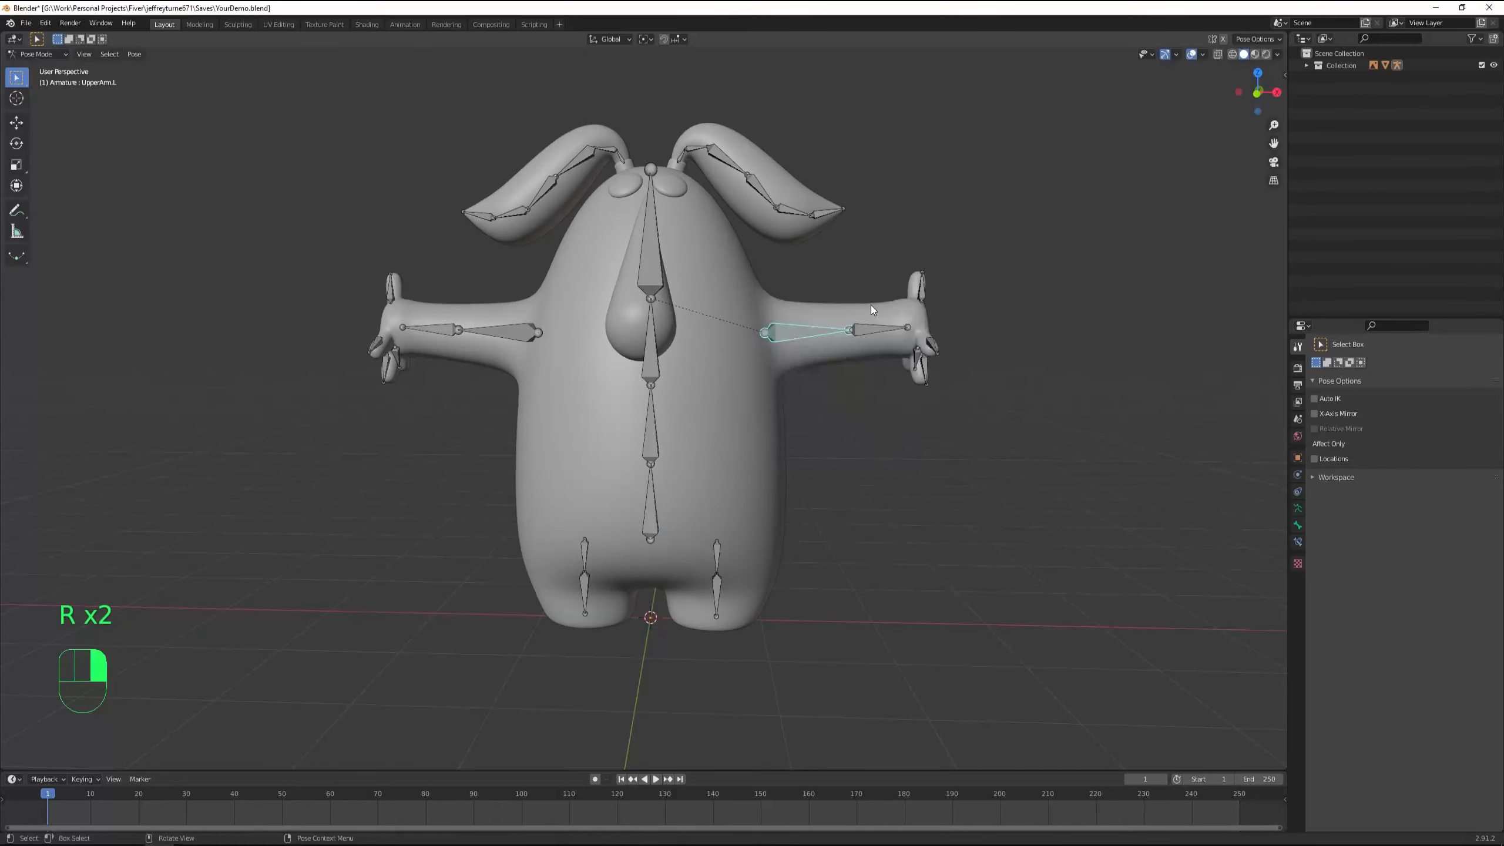
# Box-select the head, chest and back bones and try rotating them together
pyautogui.moveTo(587, 239); pyautogui.dragTo(699, 448)
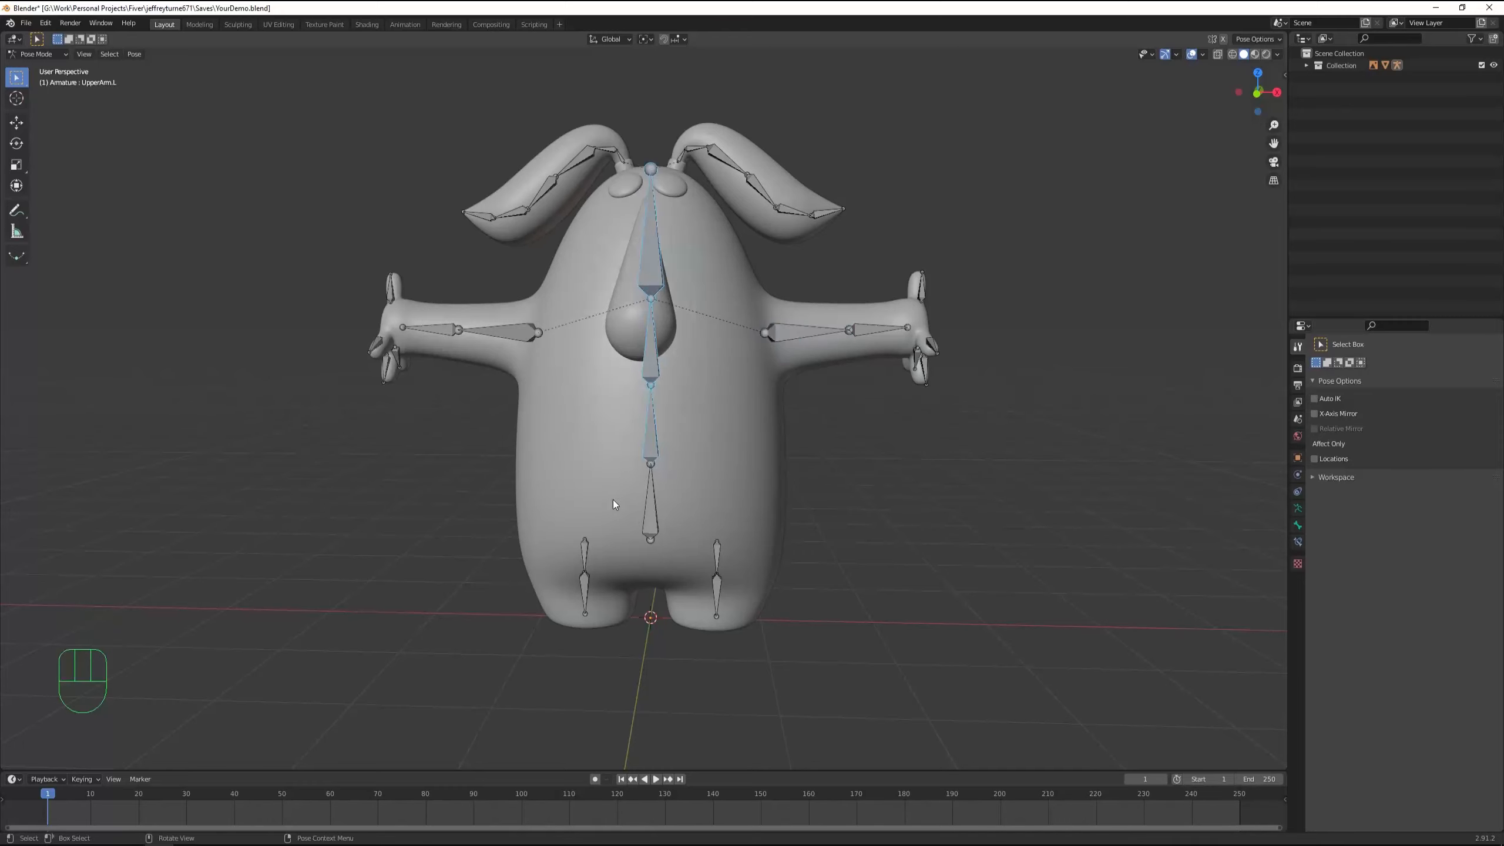
pyautogui.press('r')
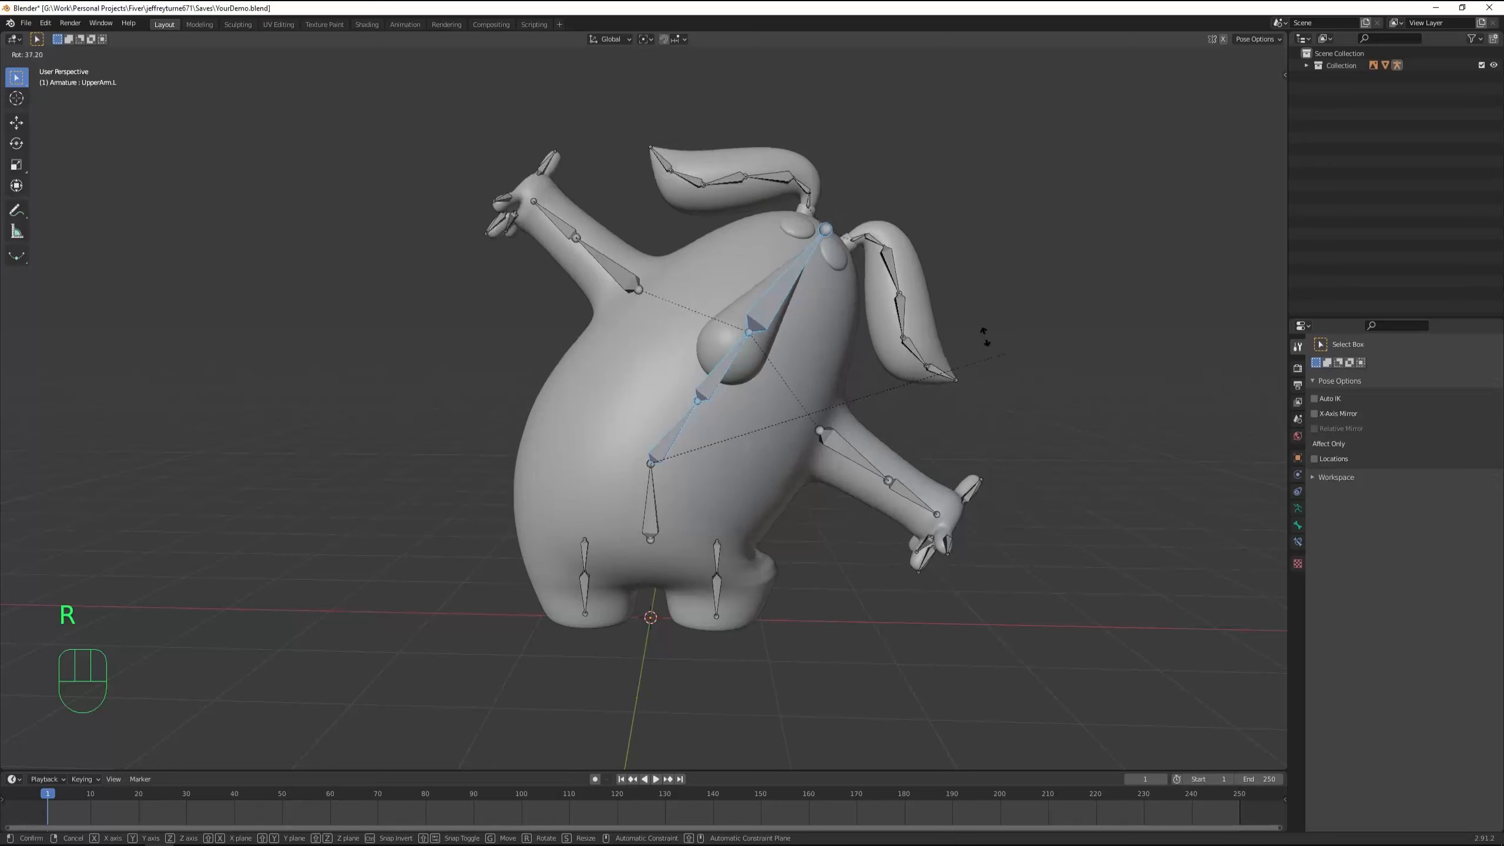
pyautogui.rightClick(773, 221)
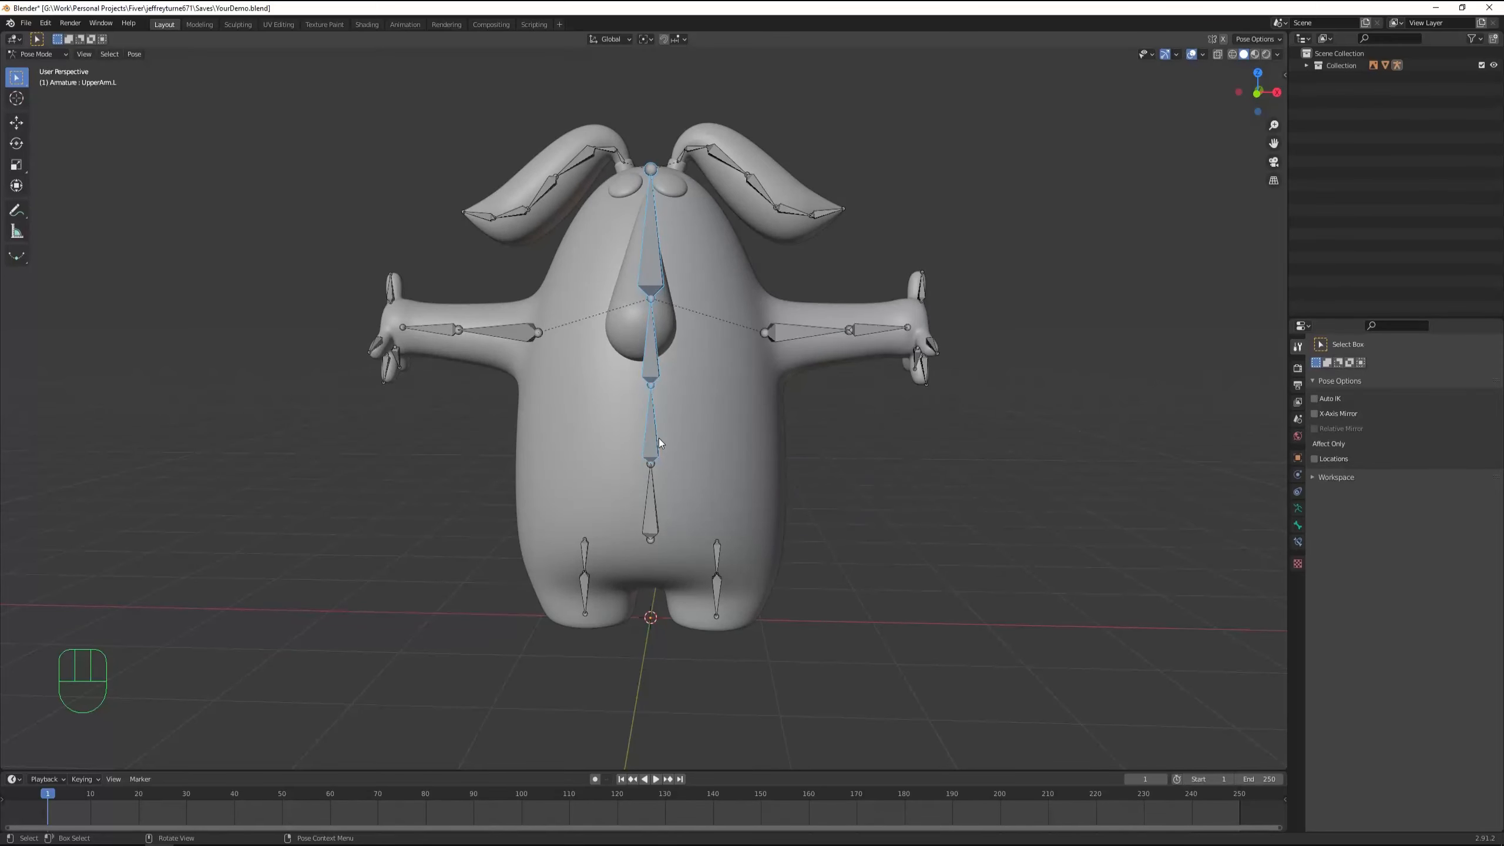
# Set the pivot point to Individual Origins and try rotating the head, chest and back bones together, including trackball rotation
pyautogui.moveTo(651, 42); pyautogui.dragTo(664, 81)
pyautogui.click(639, 266)
pyautogui.keyDown('shift'); pyautogui.click(649, 367); pyautogui.keyUp('shift')
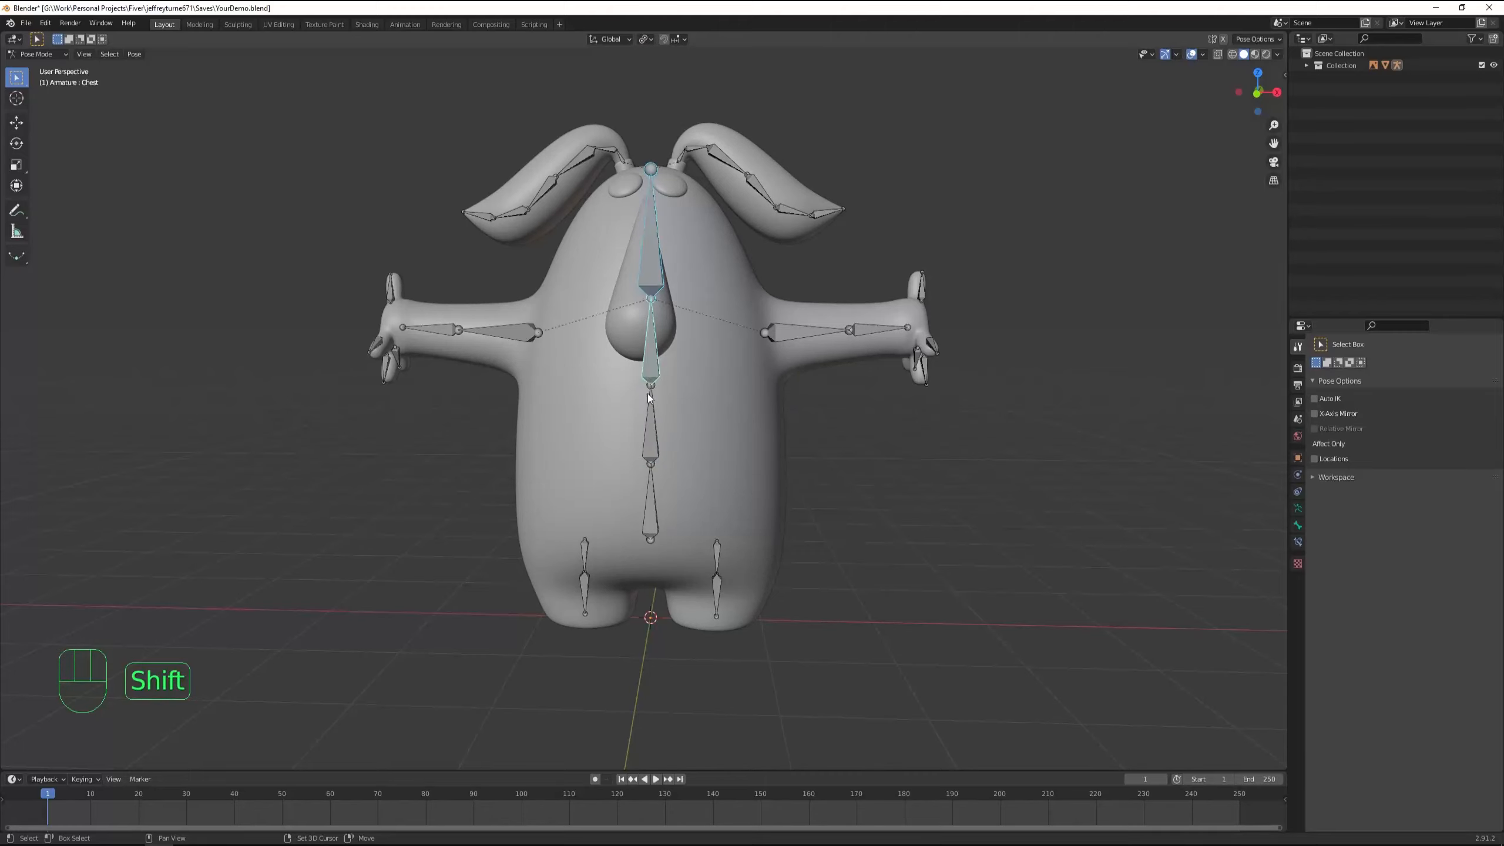
pyautogui.keyDown('shift'); pyautogui.click(649, 418); pyautogui.keyUp('shift')
pyautogui.press('r')
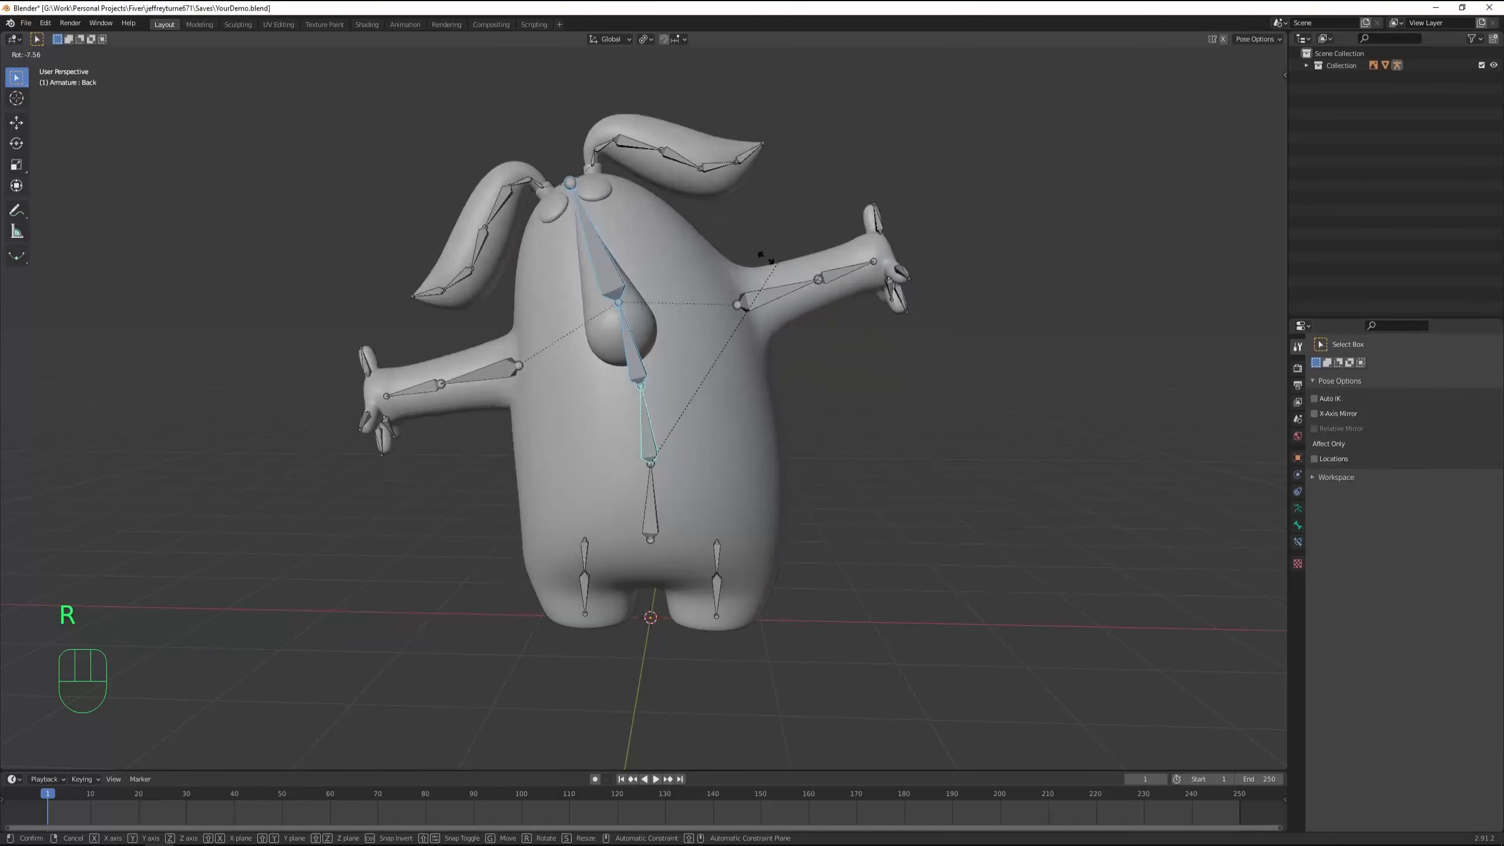
pyautogui.press('r')
pyautogui.press('r')
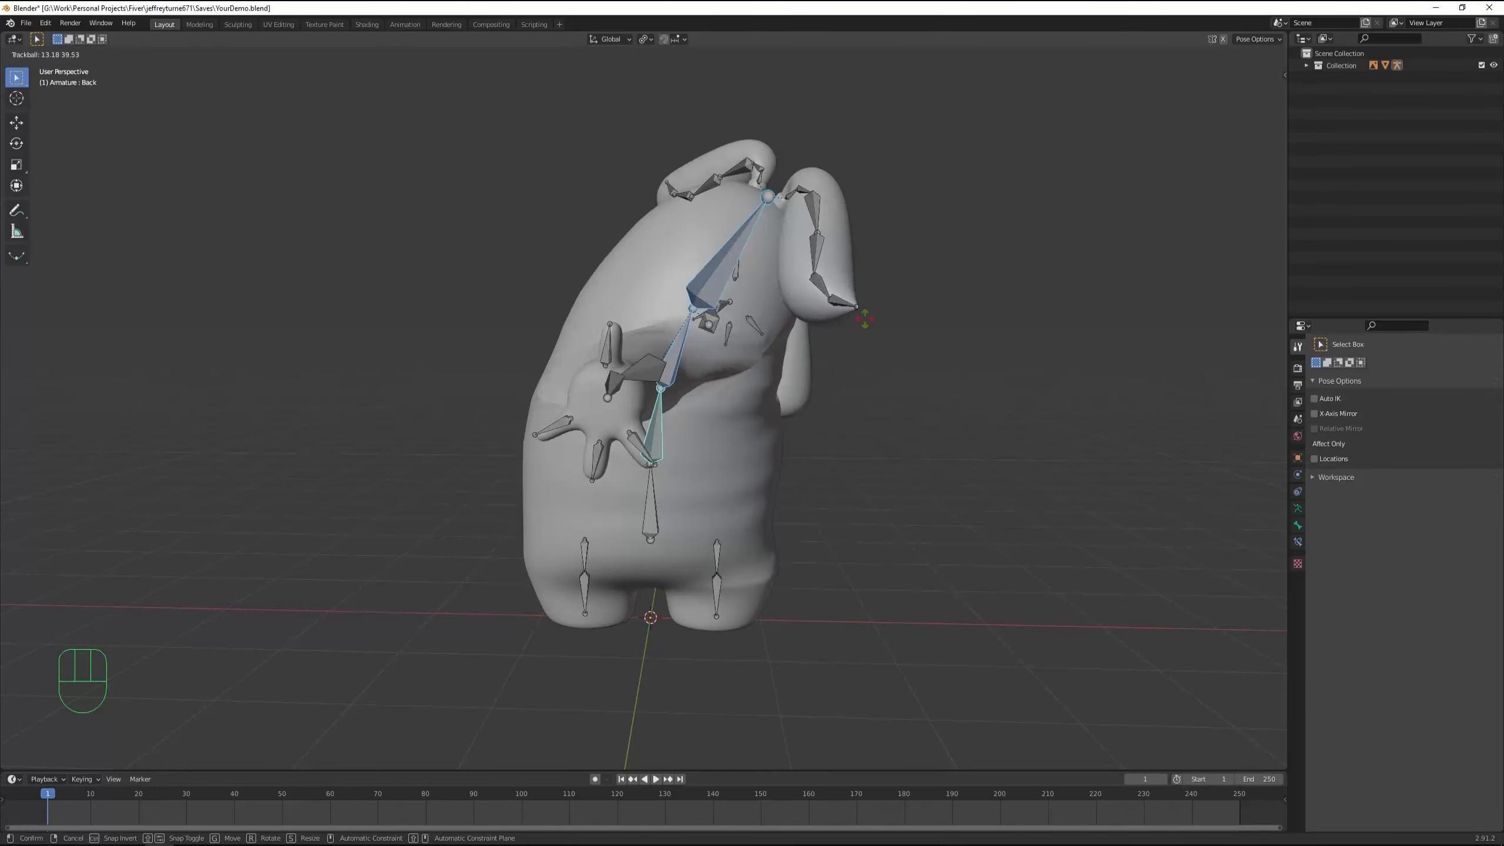
pyautogui.press('Escape')
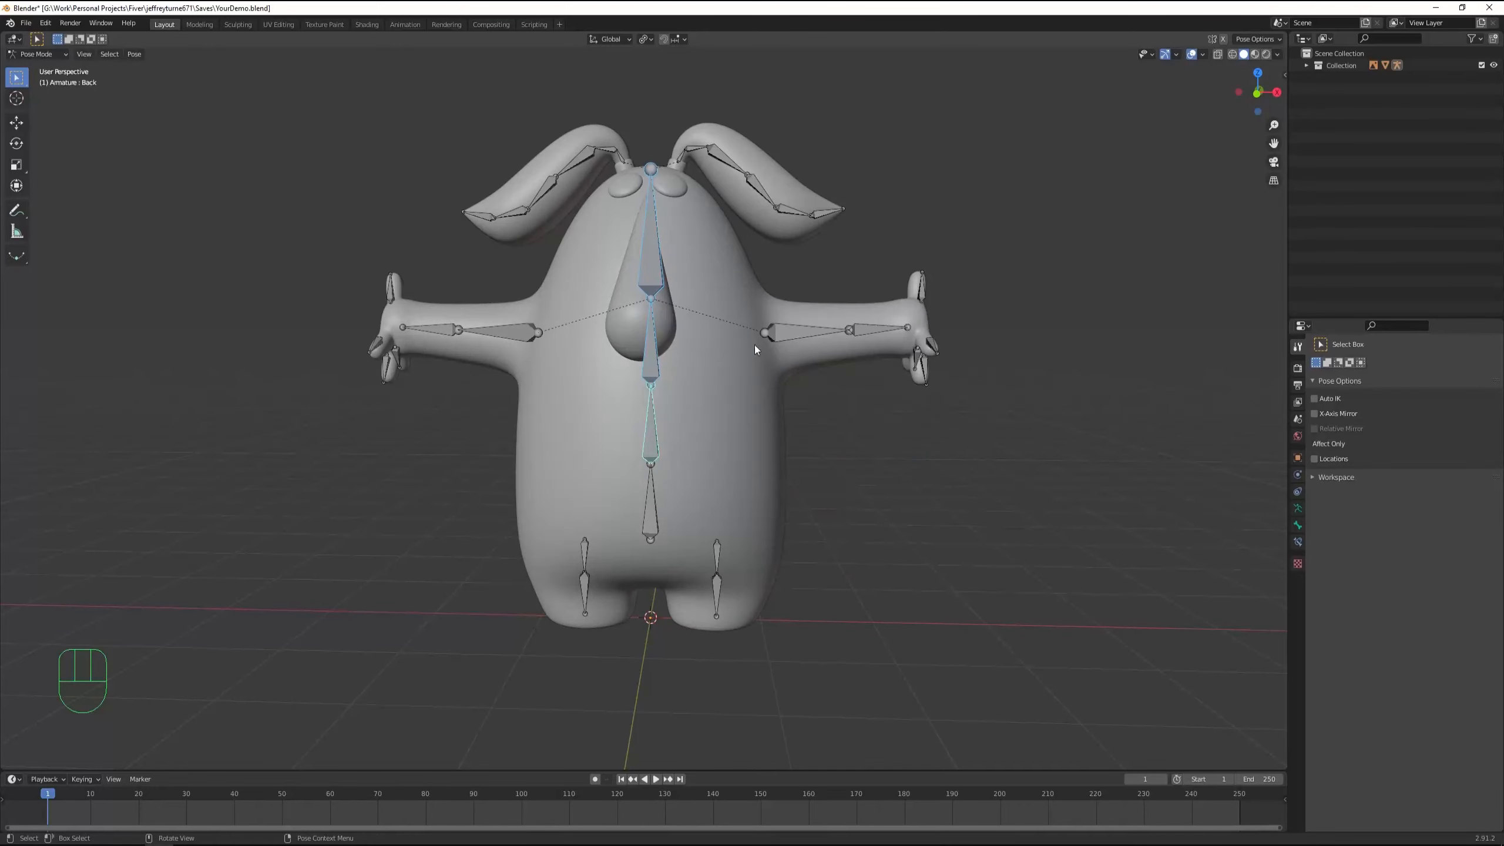
# Select both upper arm bones and try rotating them about their individual origins
pyautogui.click(515, 335)
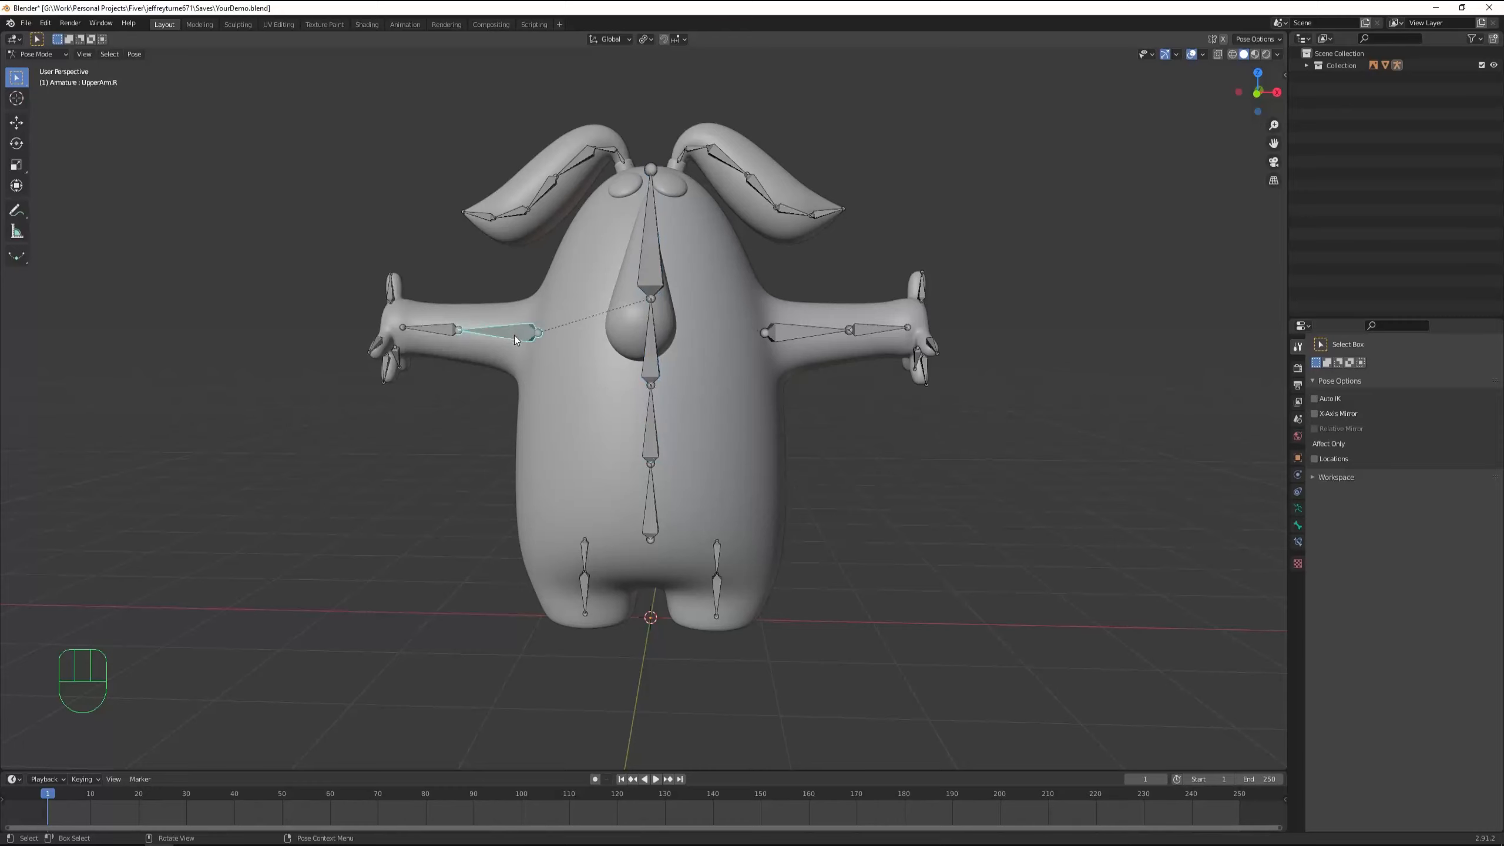
pyautogui.keyDown('shift'); pyautogui.click(789, 330); pyautogui.keyUp('shift')
pyautogui.press('r')
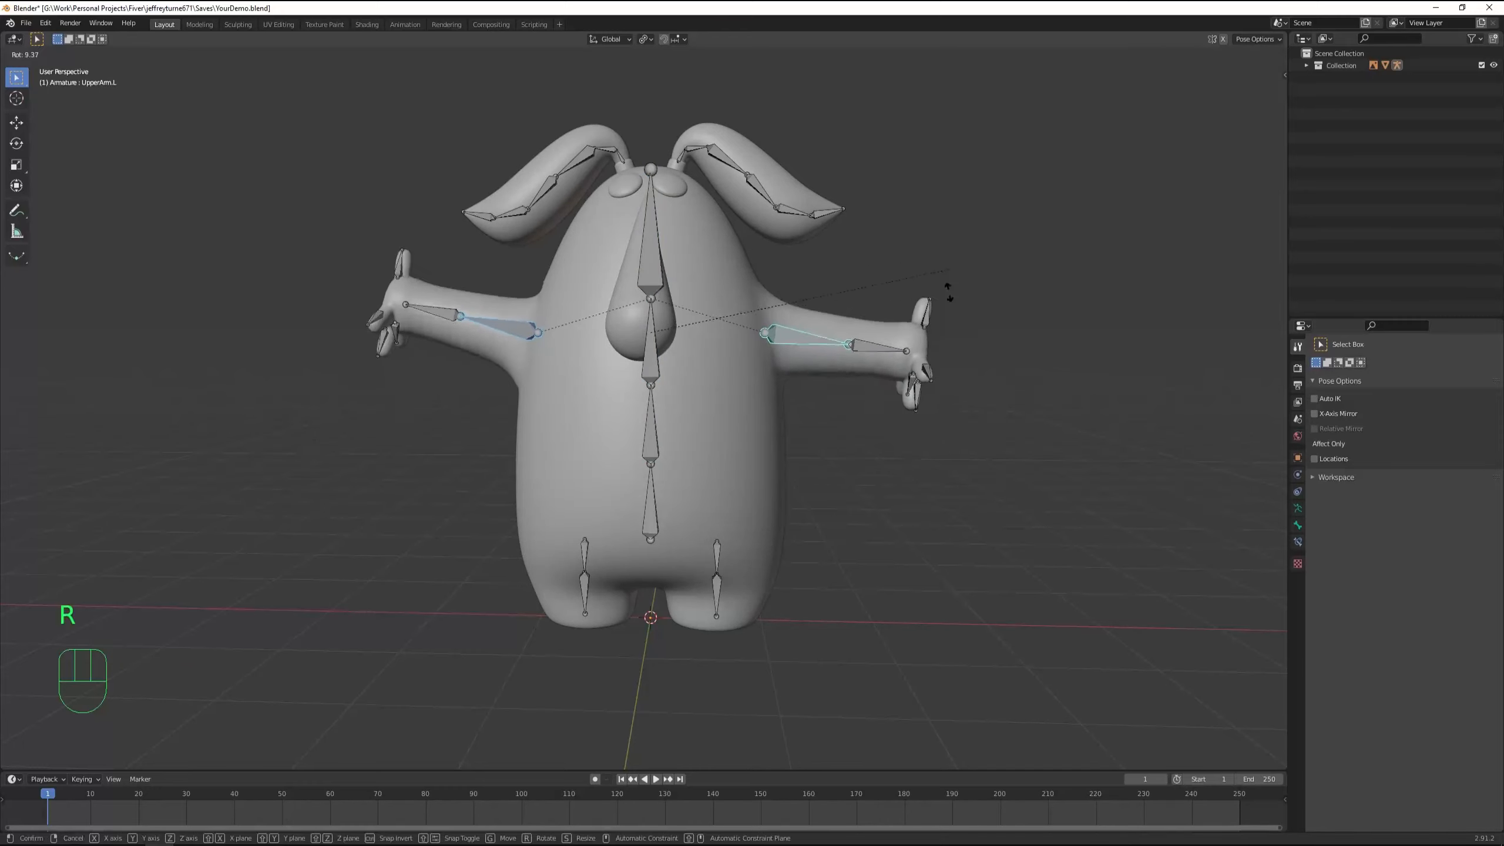
pyautogui.rightClick(896, 230)
# Set the pivot point to Bounding Box Center and try rotating both upper arm bones around it
pyautogui.click(646, 40)
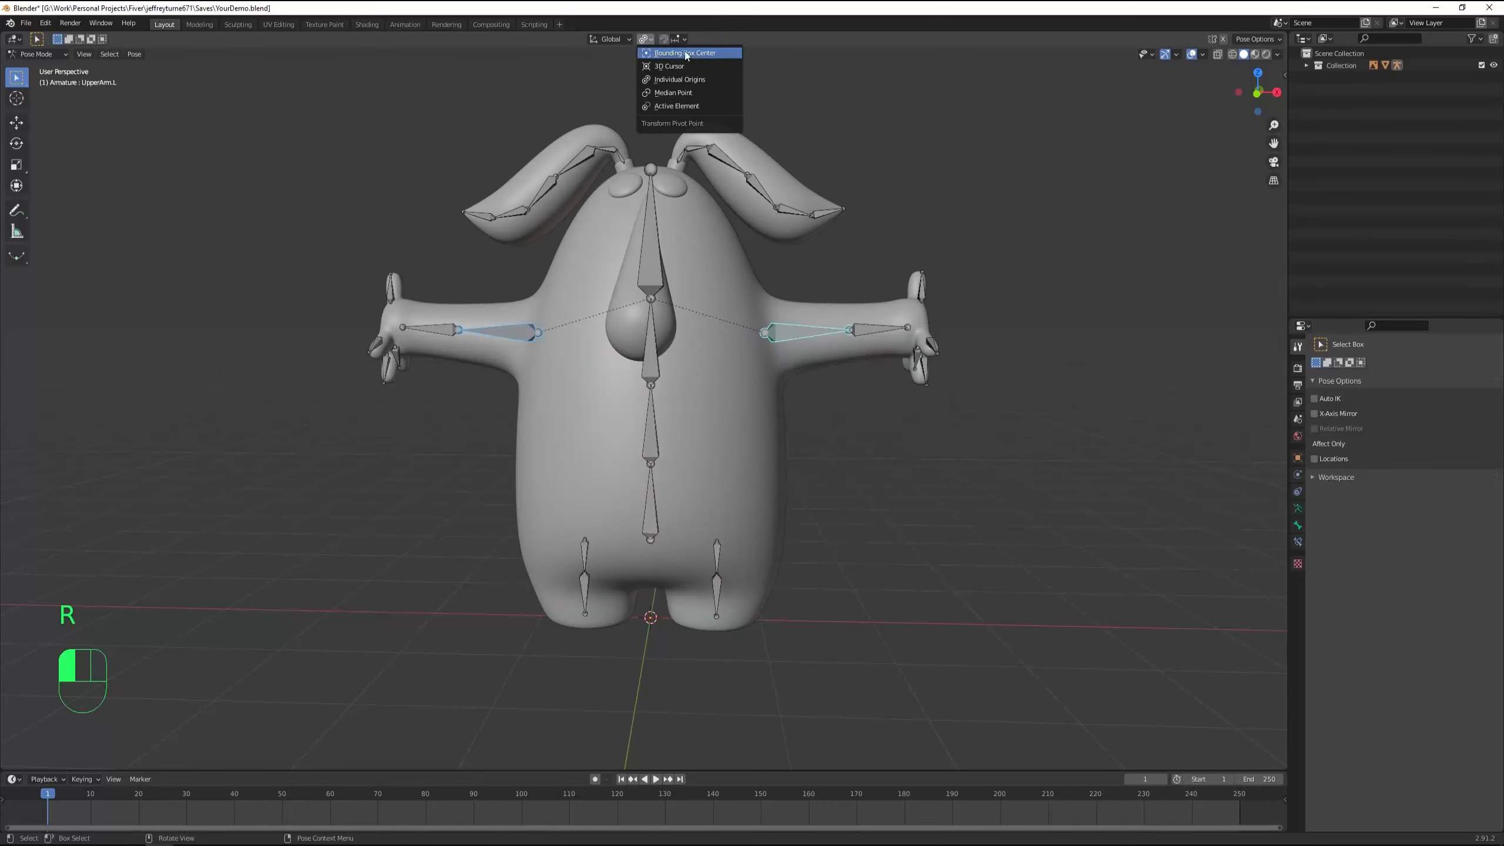
pyautogui.click(715, 53)
pyautogui.press('r')
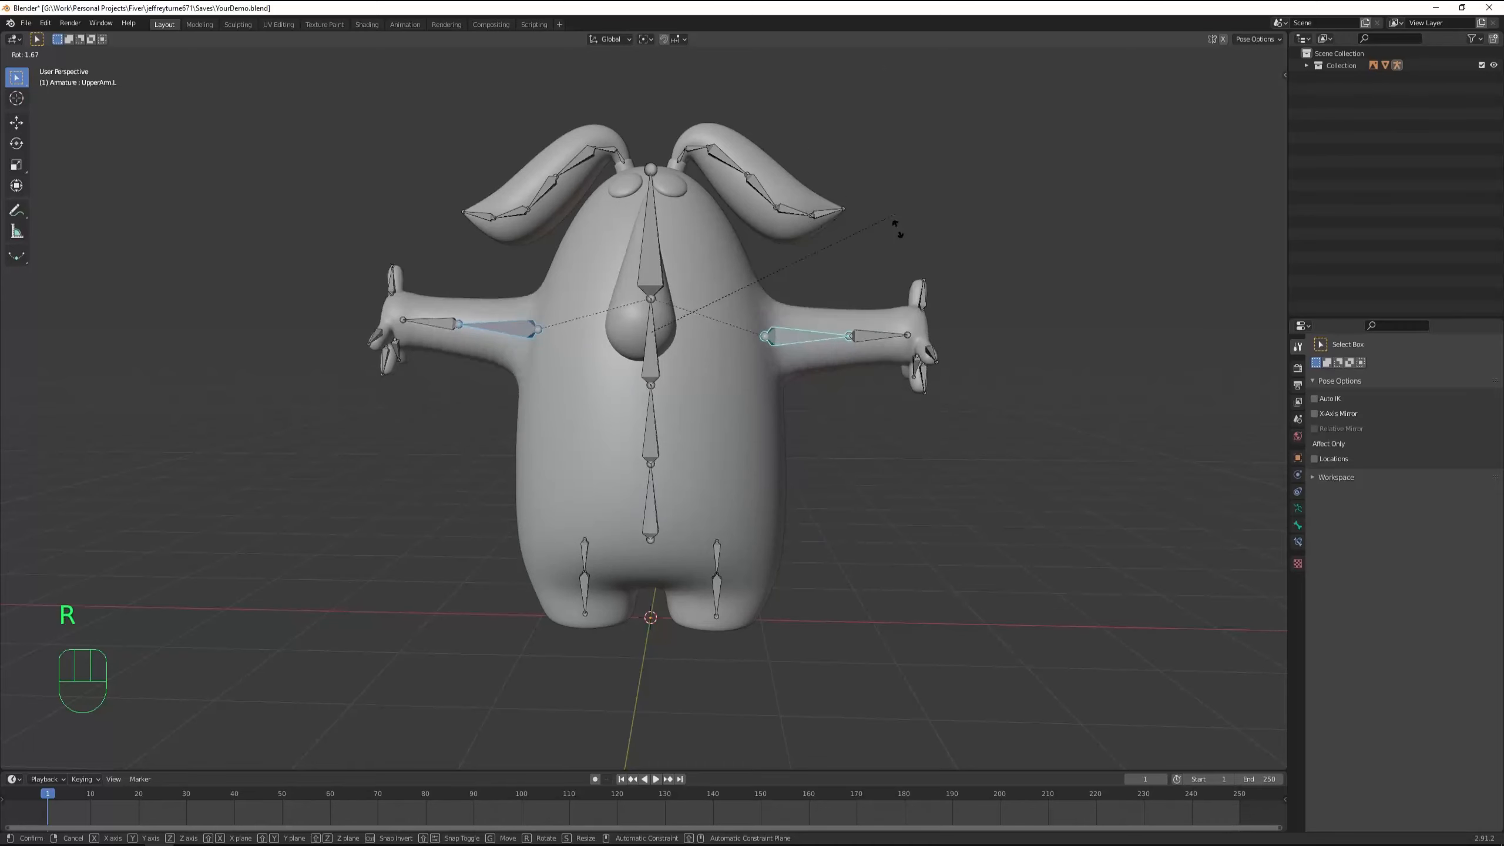
pyautogui.rightClick(824, 307)
pyautogui.press('r')
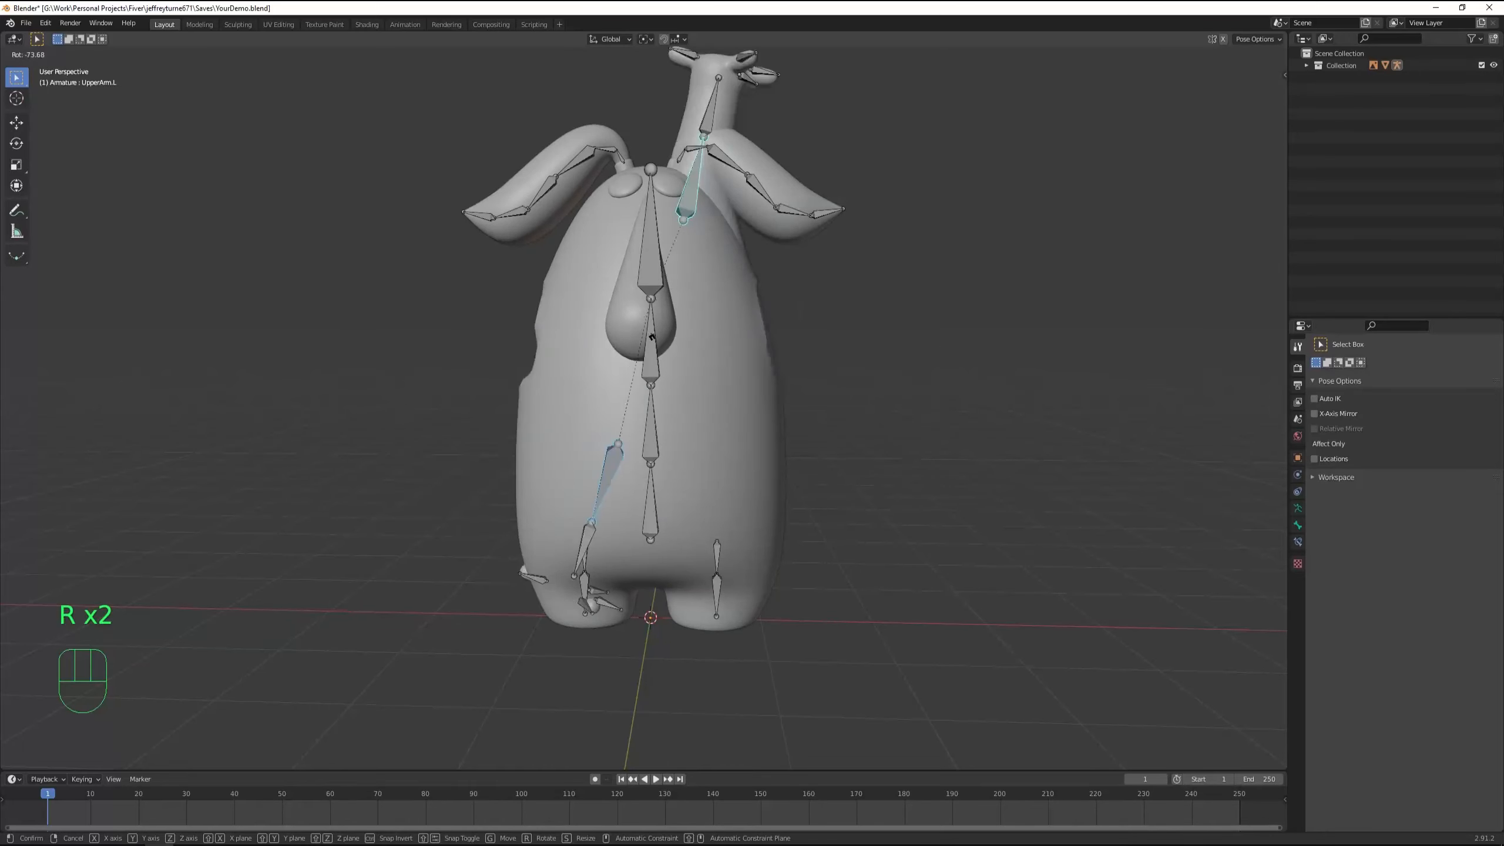
pyautogui.rightClick(624, 506)
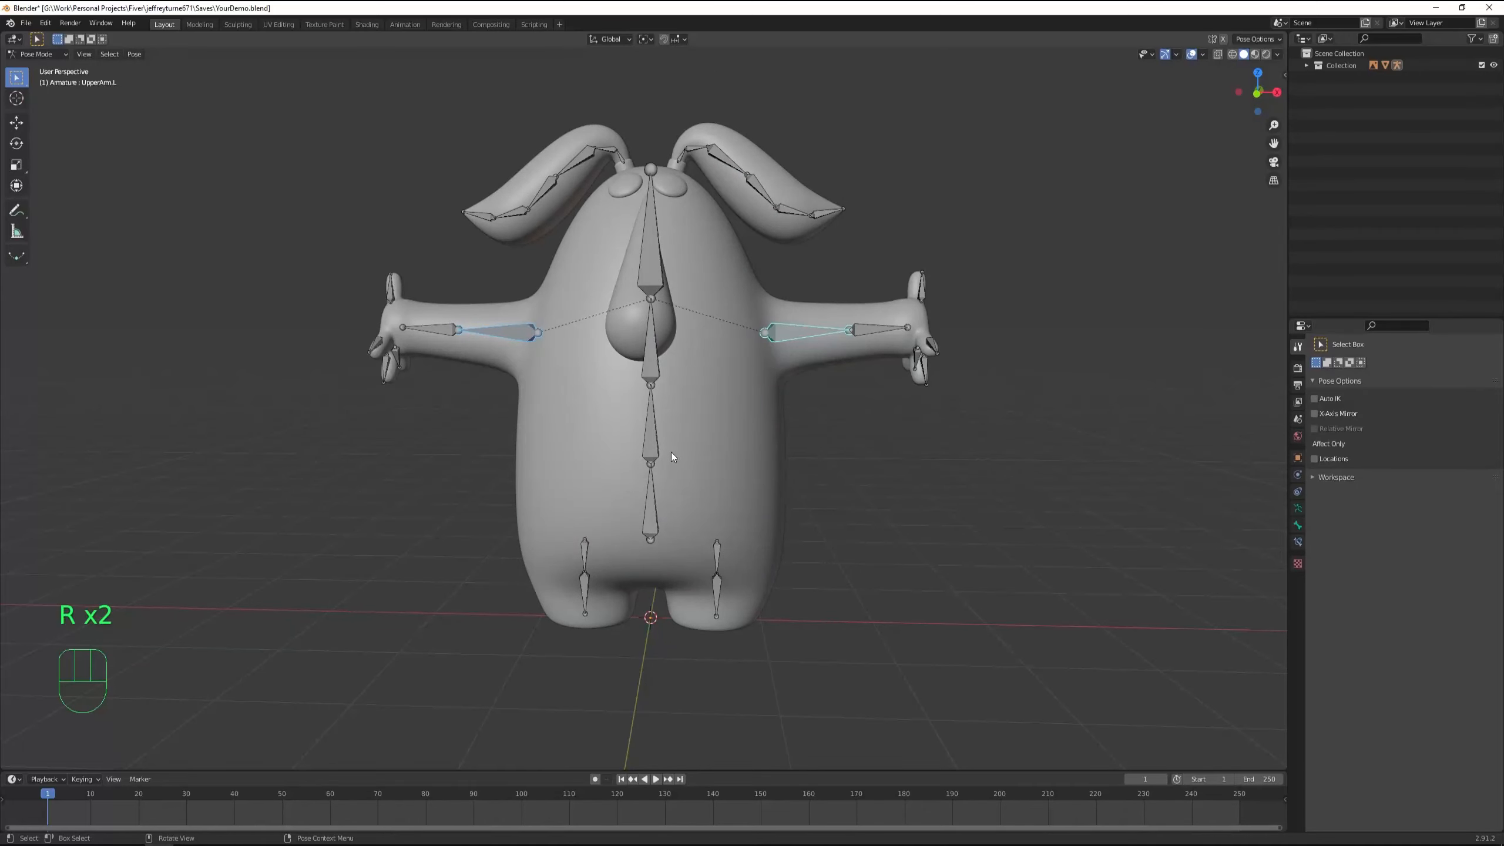
# Select the pelvis bone and try moving it
pyautogui.click(640, 513)
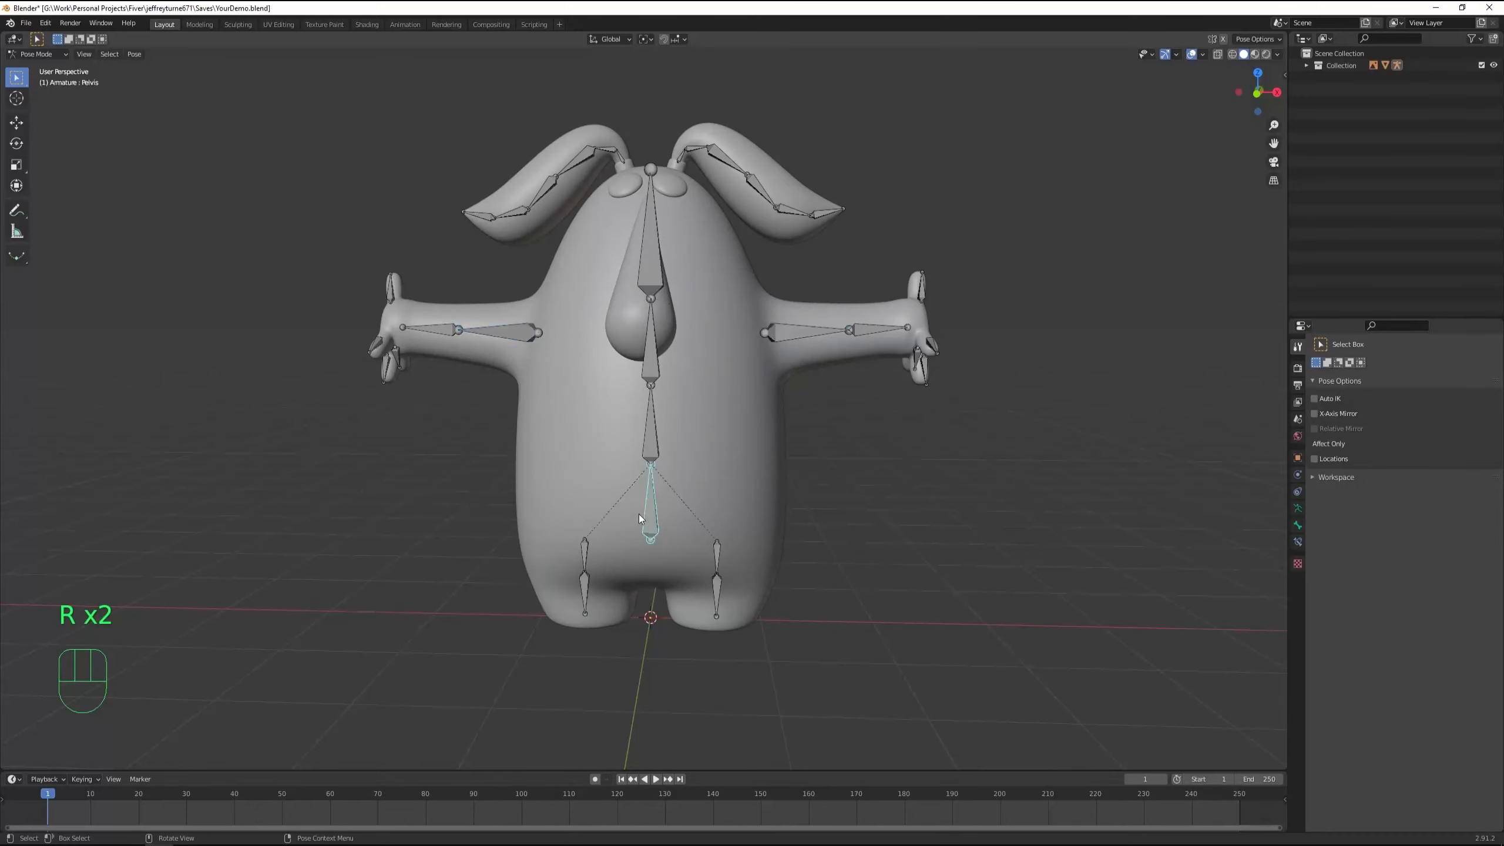
pyautogui.press('g')
pyautogui.rightClick(658, 502)
# In the right side view, box-select the upper leg bones and rotate them about 43° forward
pyautogui.press('KP_3')
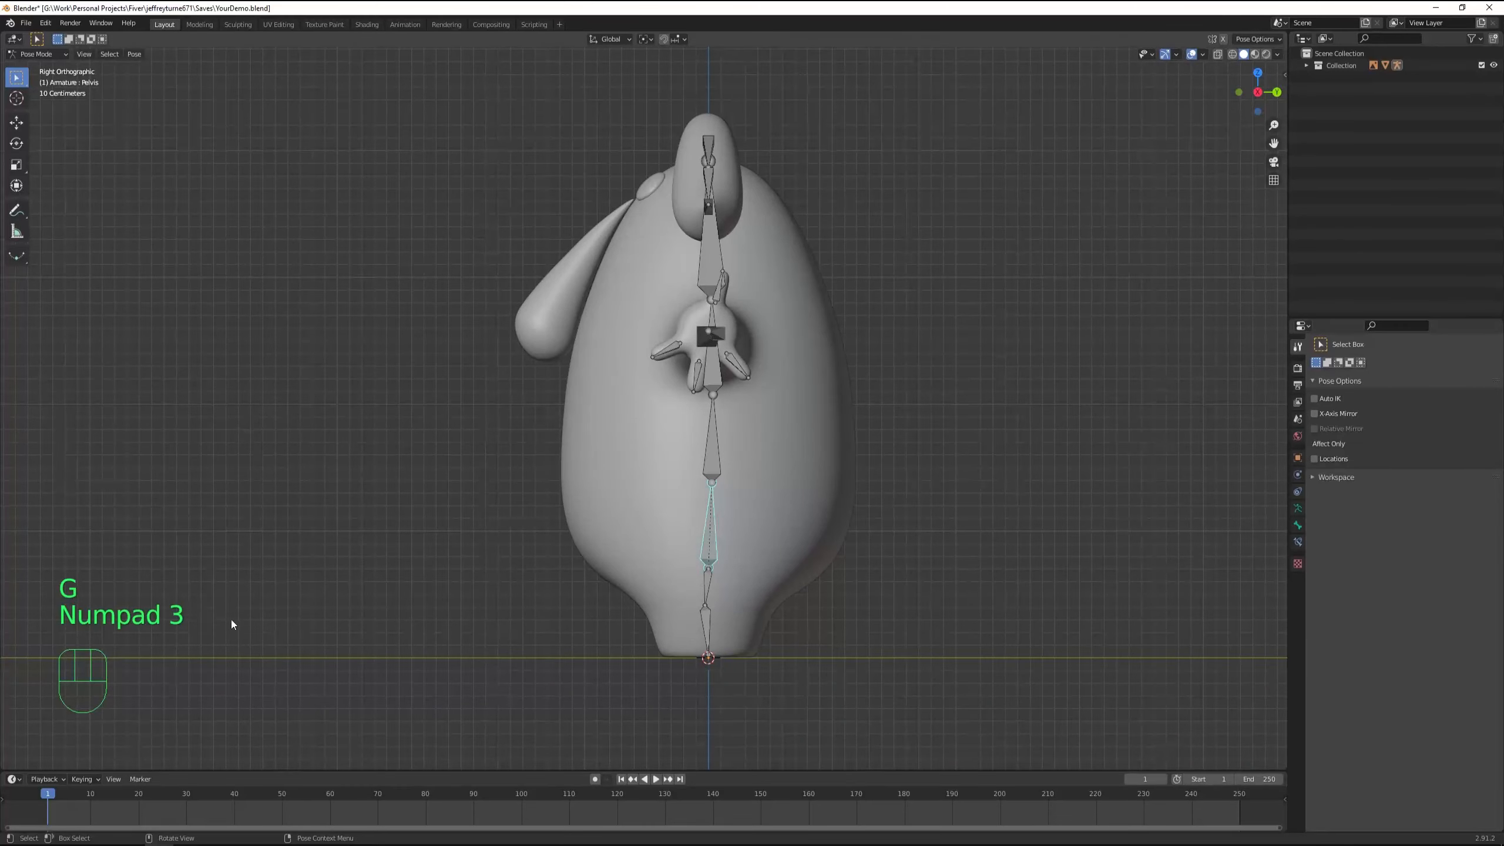
pyautogui.moveTo(688, 584); pyautogui.dragTo(719, 587)
pyautogui.press('r')
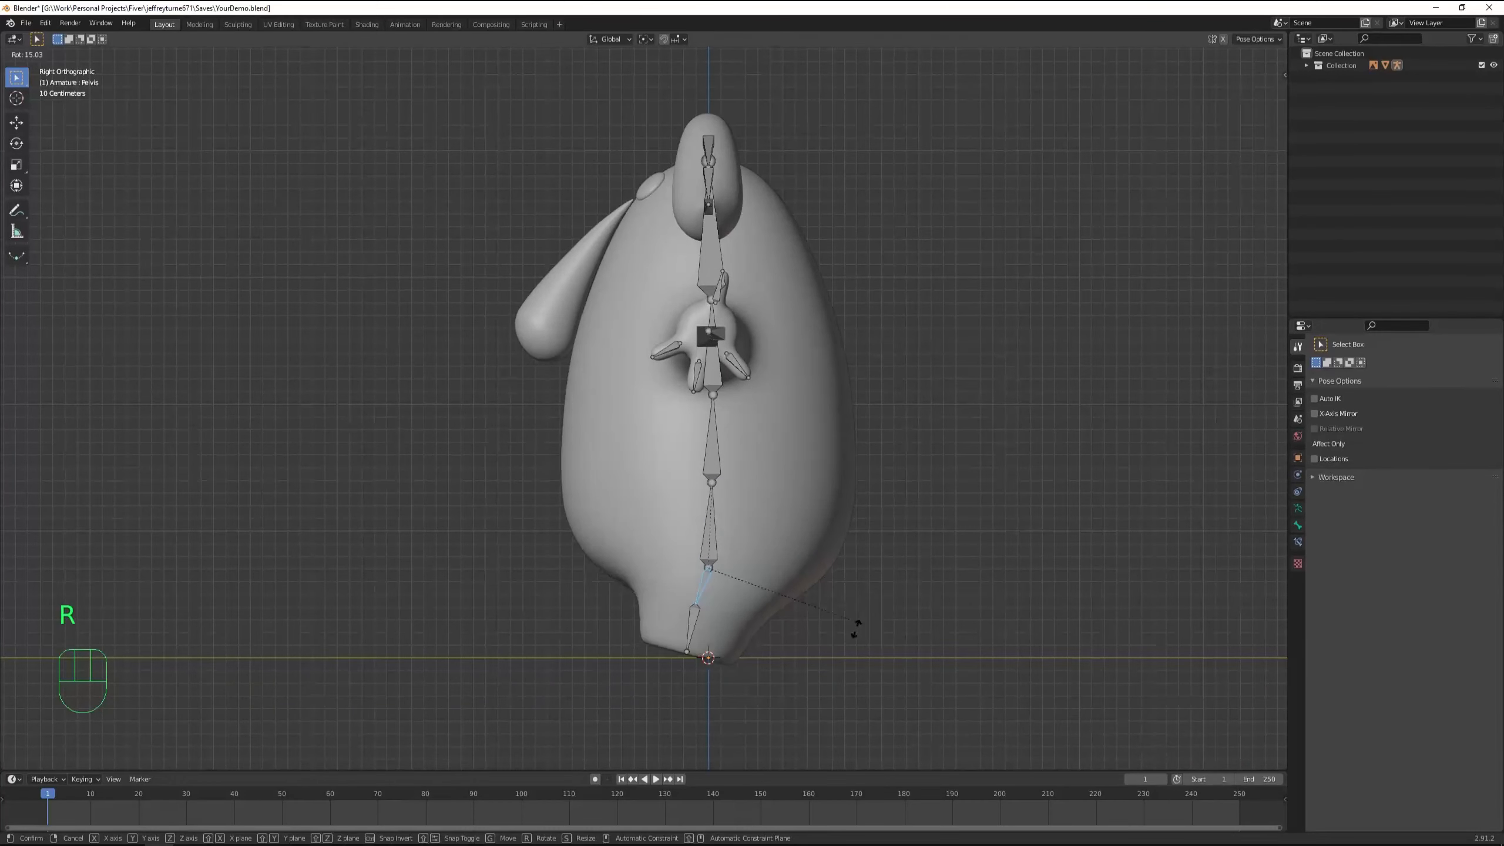
pyautogui.click(782, 650)
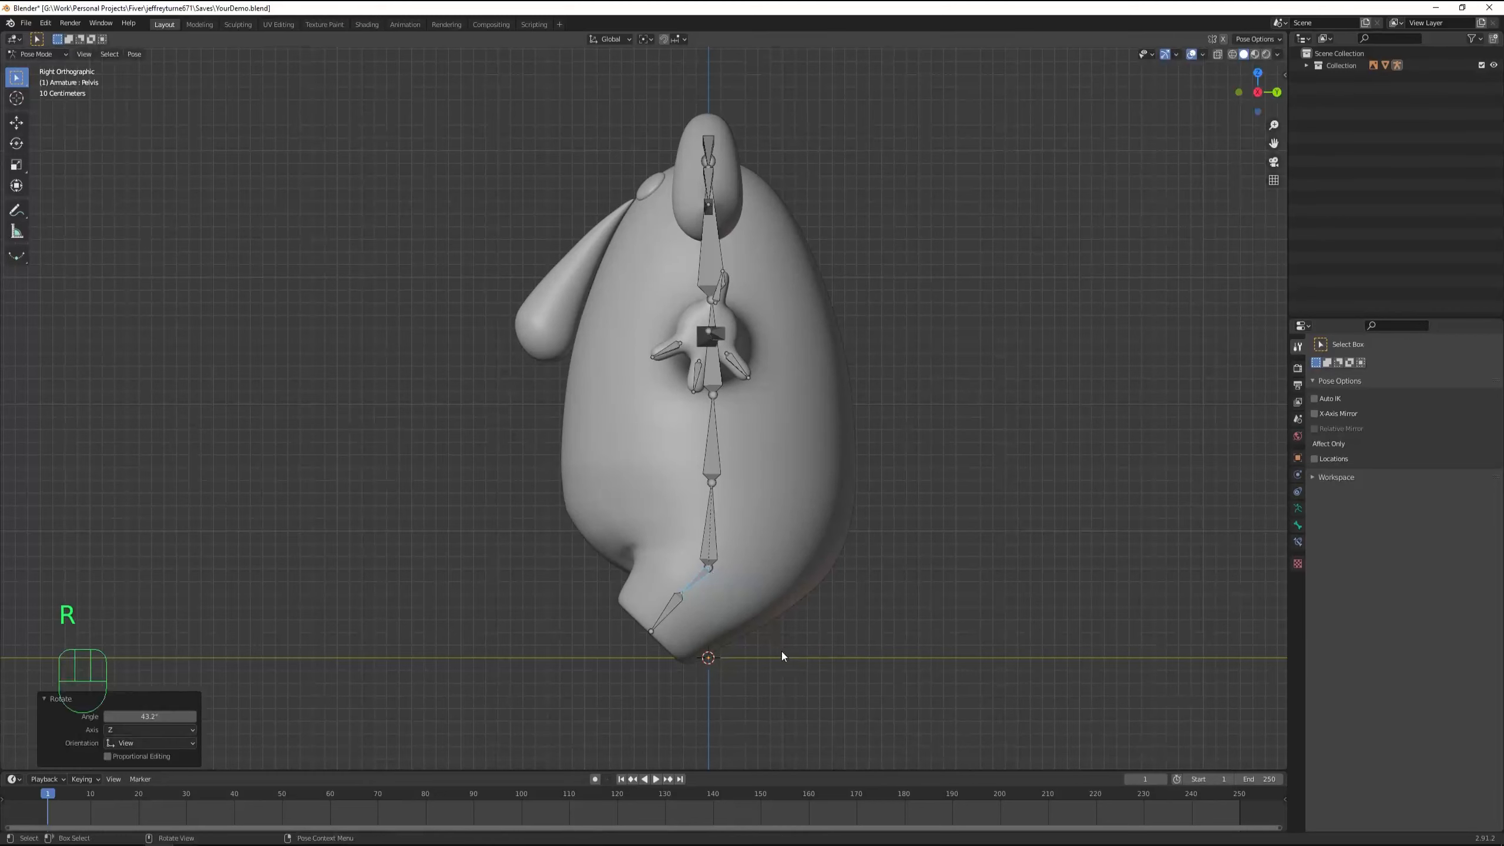
# Rotate the back bone about 23° forward and bend the chest bone further forward
pyautogui.click(719, 456)
pyautogui.press('r')
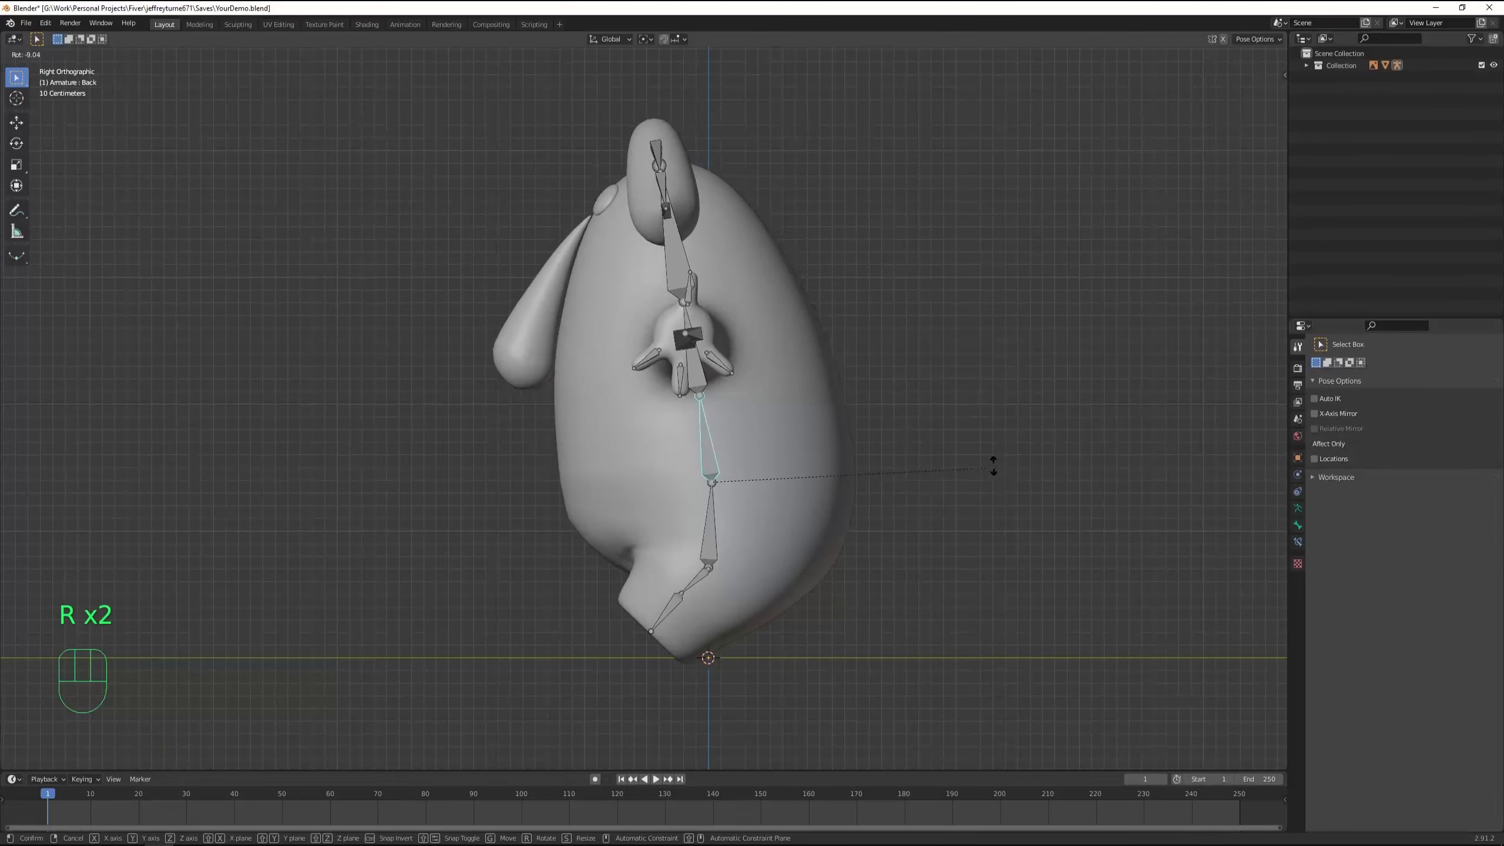
pyautogui.click(896, 422)
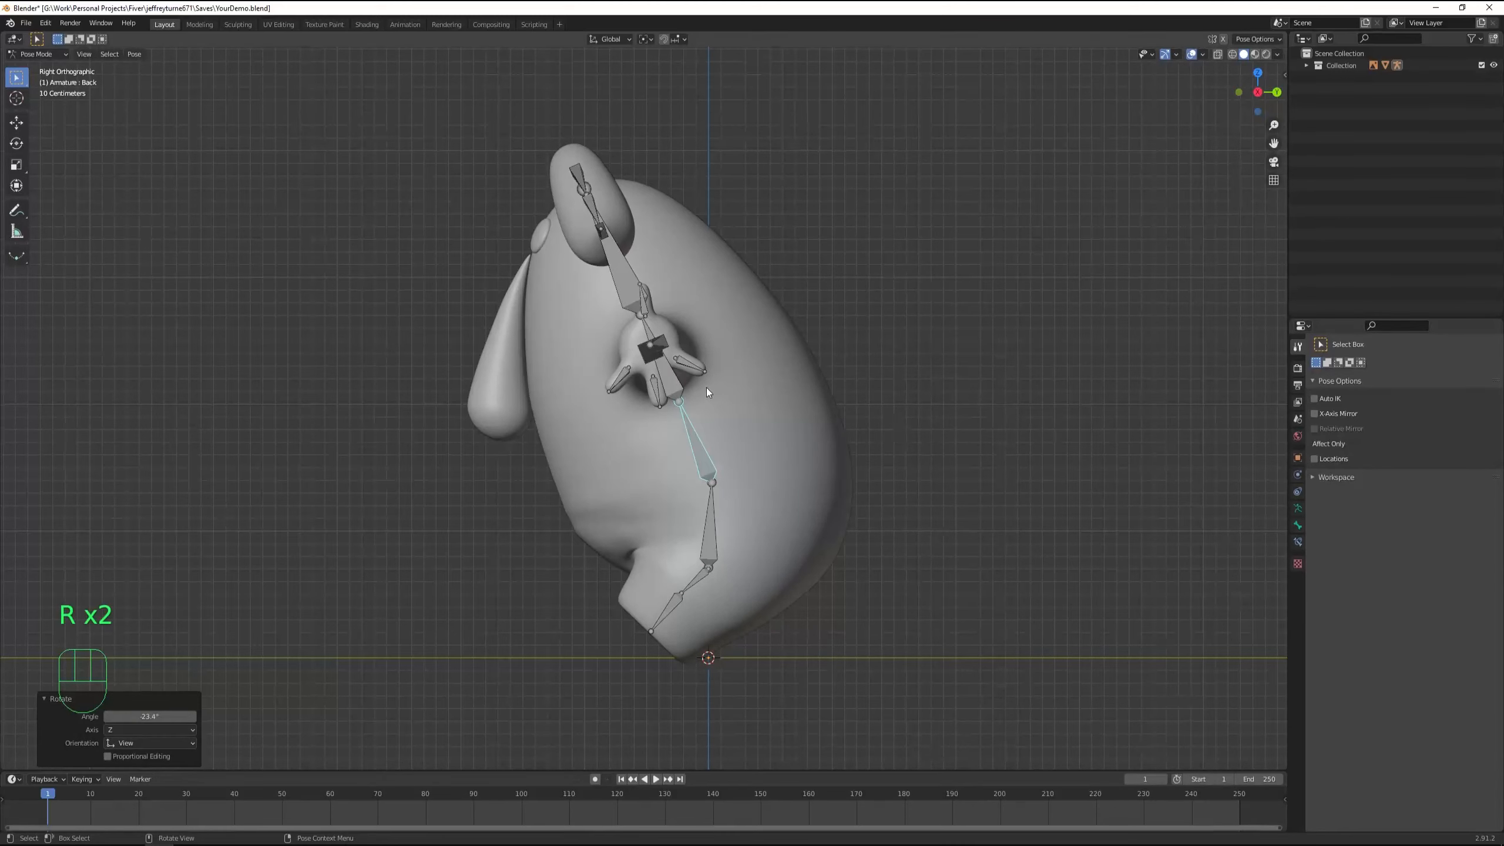
pyautogui.click(667, 379)
pyautogui.press('r')
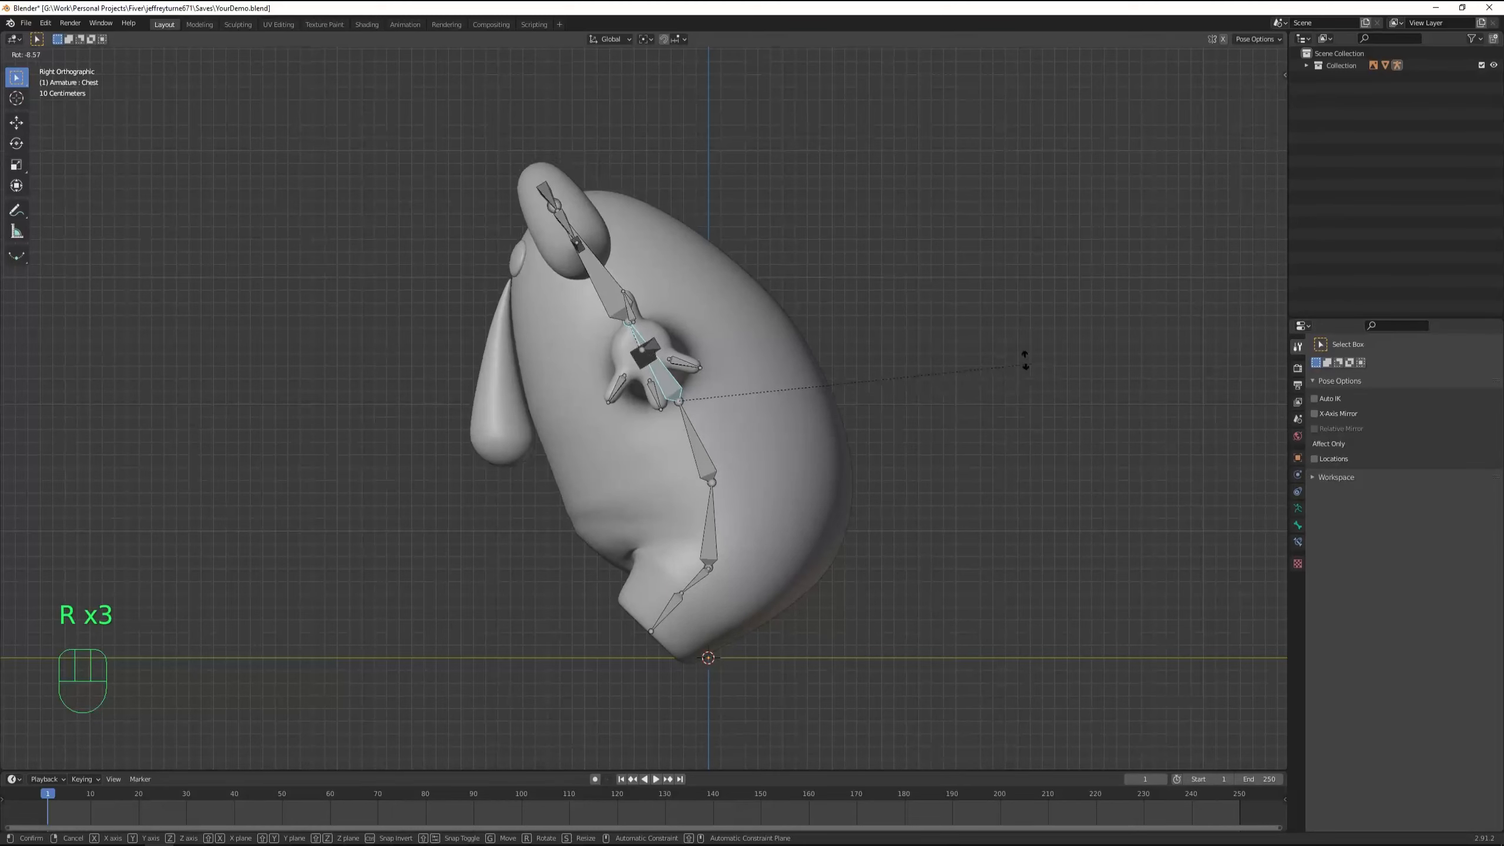
pyautogui.click(974, 326)
# Rotate the pelvis bone about 30° backward and lower it about 0.11 m to seat the character on the ground
pyautogui.click(710, 535)
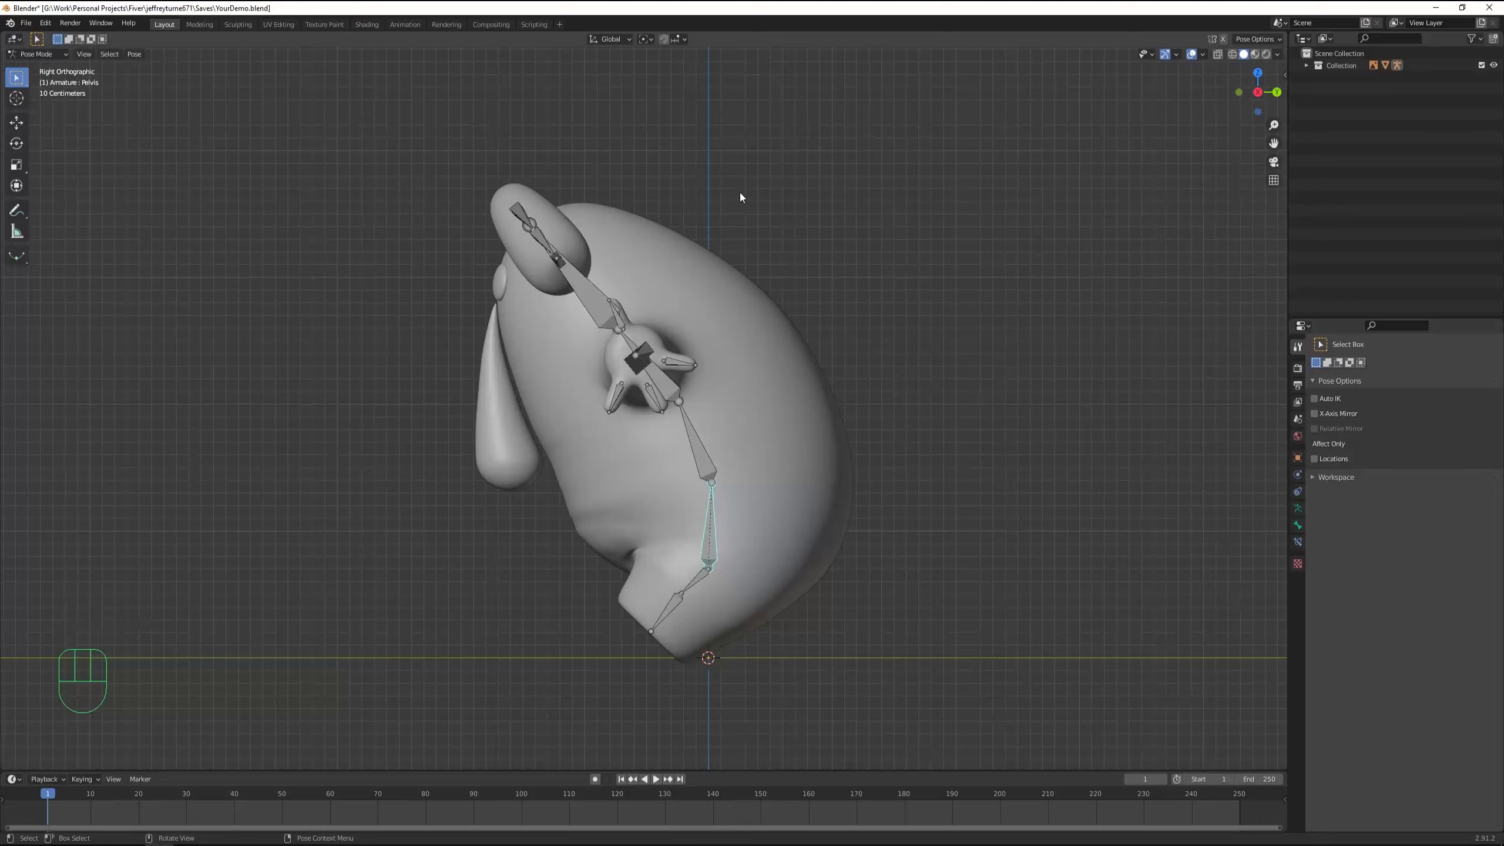
pyautogui.press('r')
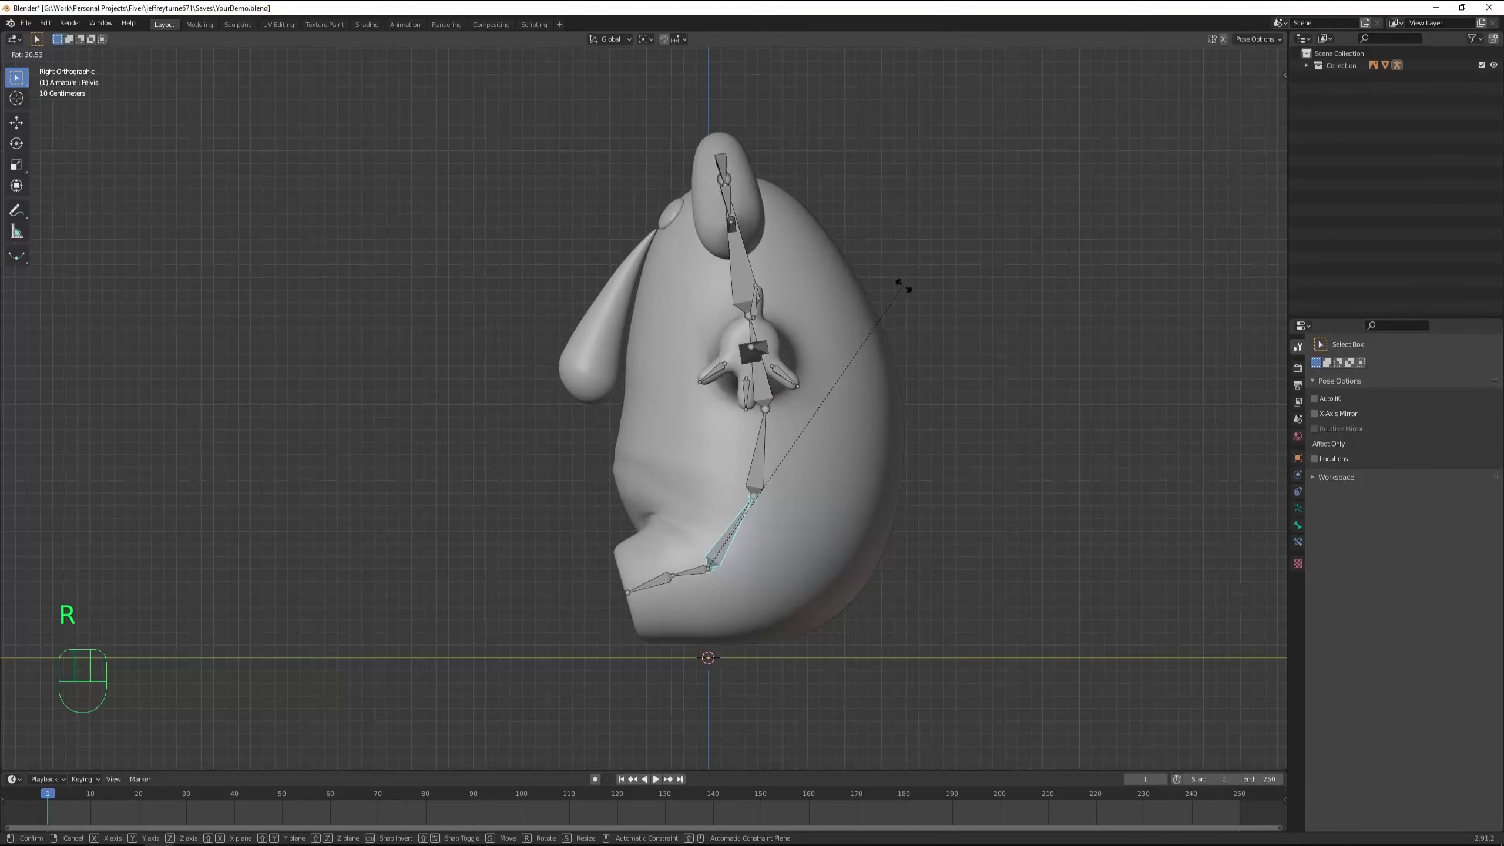
pyautogui.click(903, 285)
pyautogui.press('g')
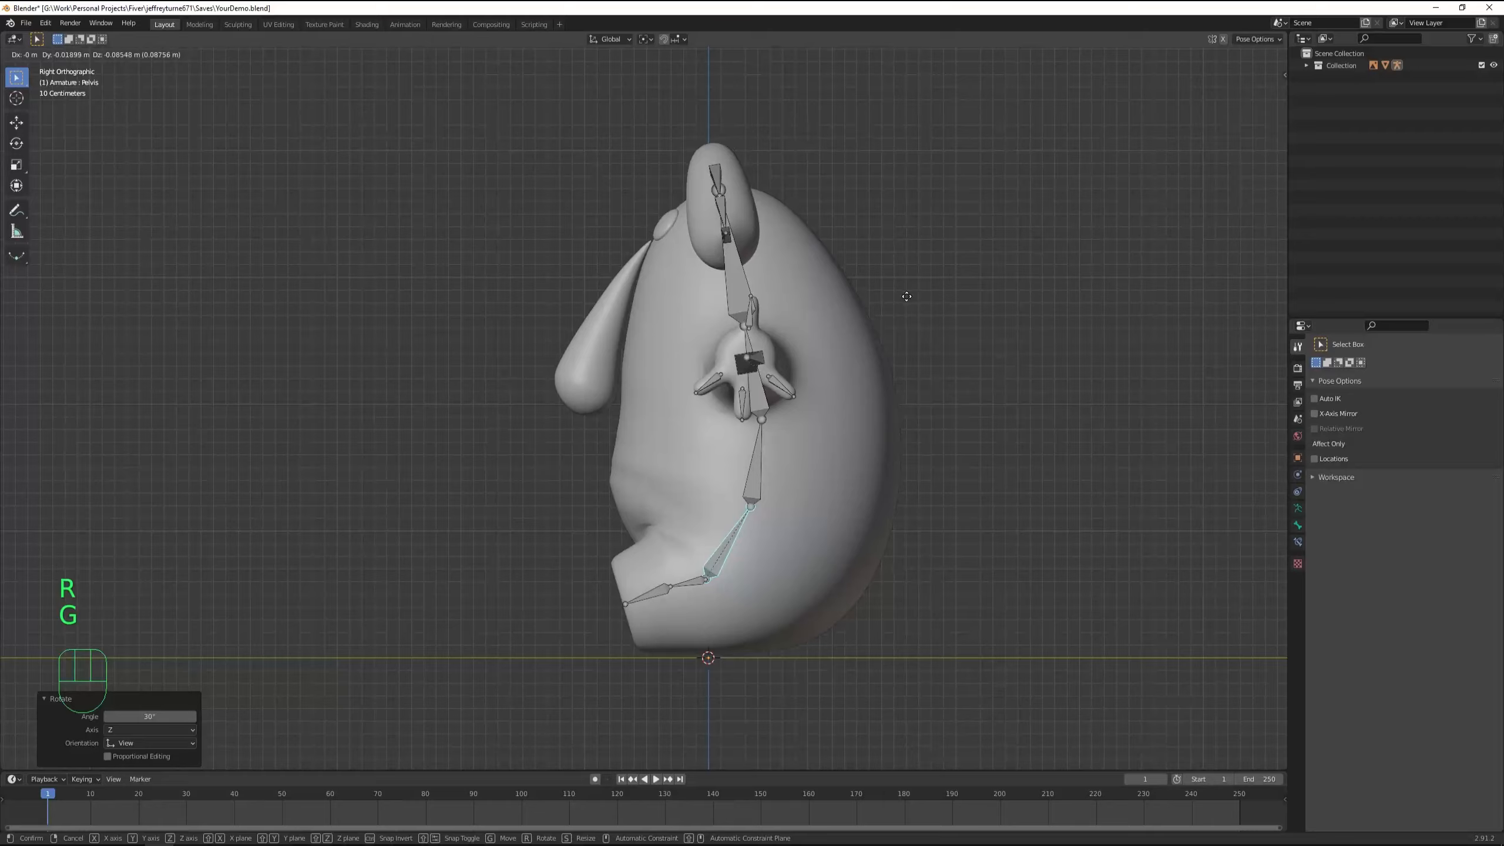
pyautogui.click(900, 295)
# In front view, rotate the left upper arm bone downward so the arm hangs beside the body
pyautogui.moveTo(900, 295); pyautogui.dragTo(627, 541, button='middle')
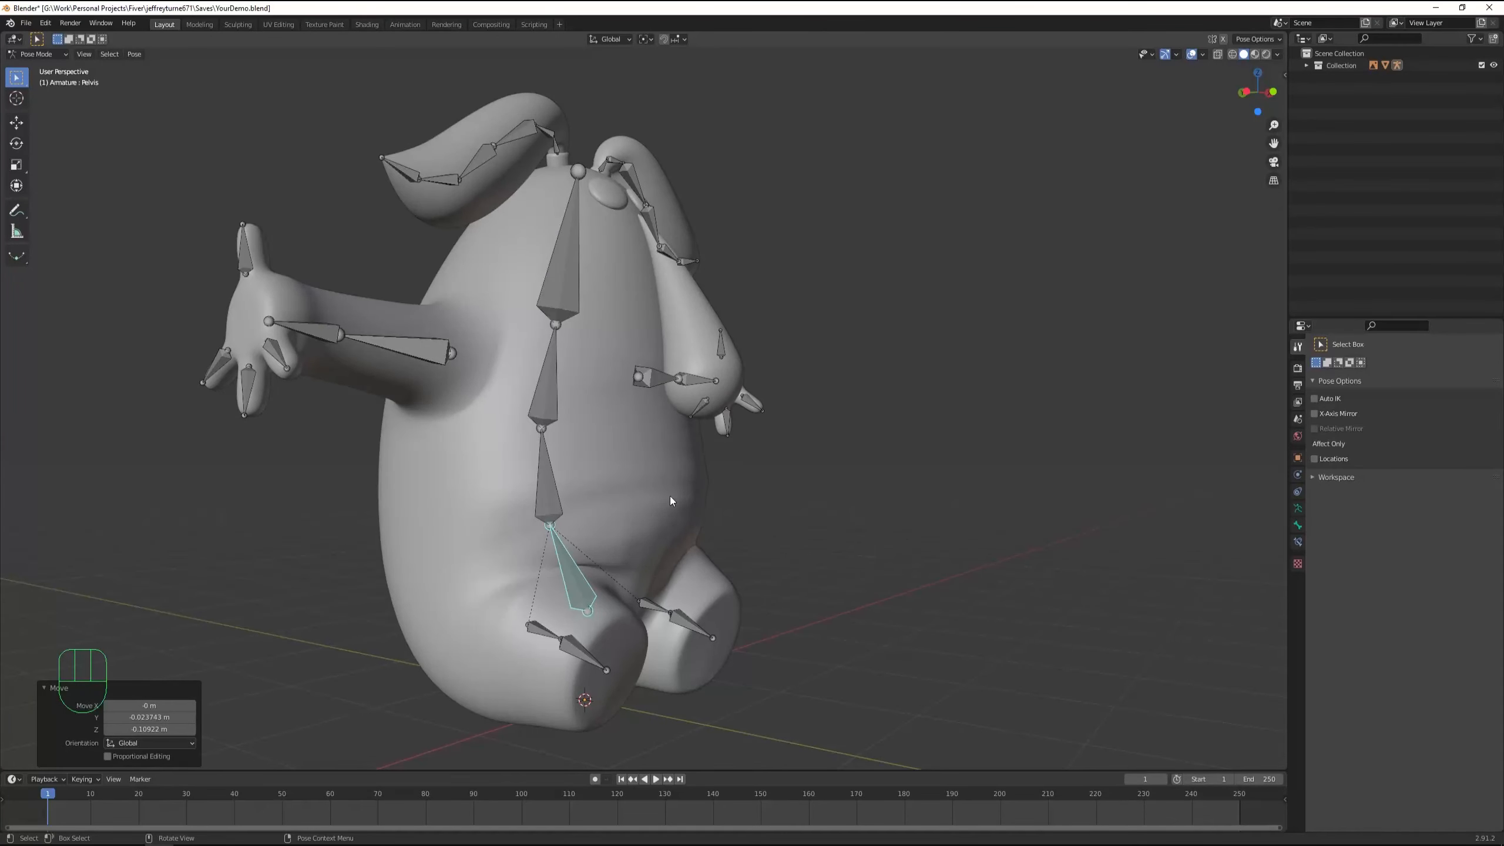
pyautogui.moveTo(856, 546); pyautogui.dragTo(800, 499, button='middle')
pyautogui.click(834, 356)
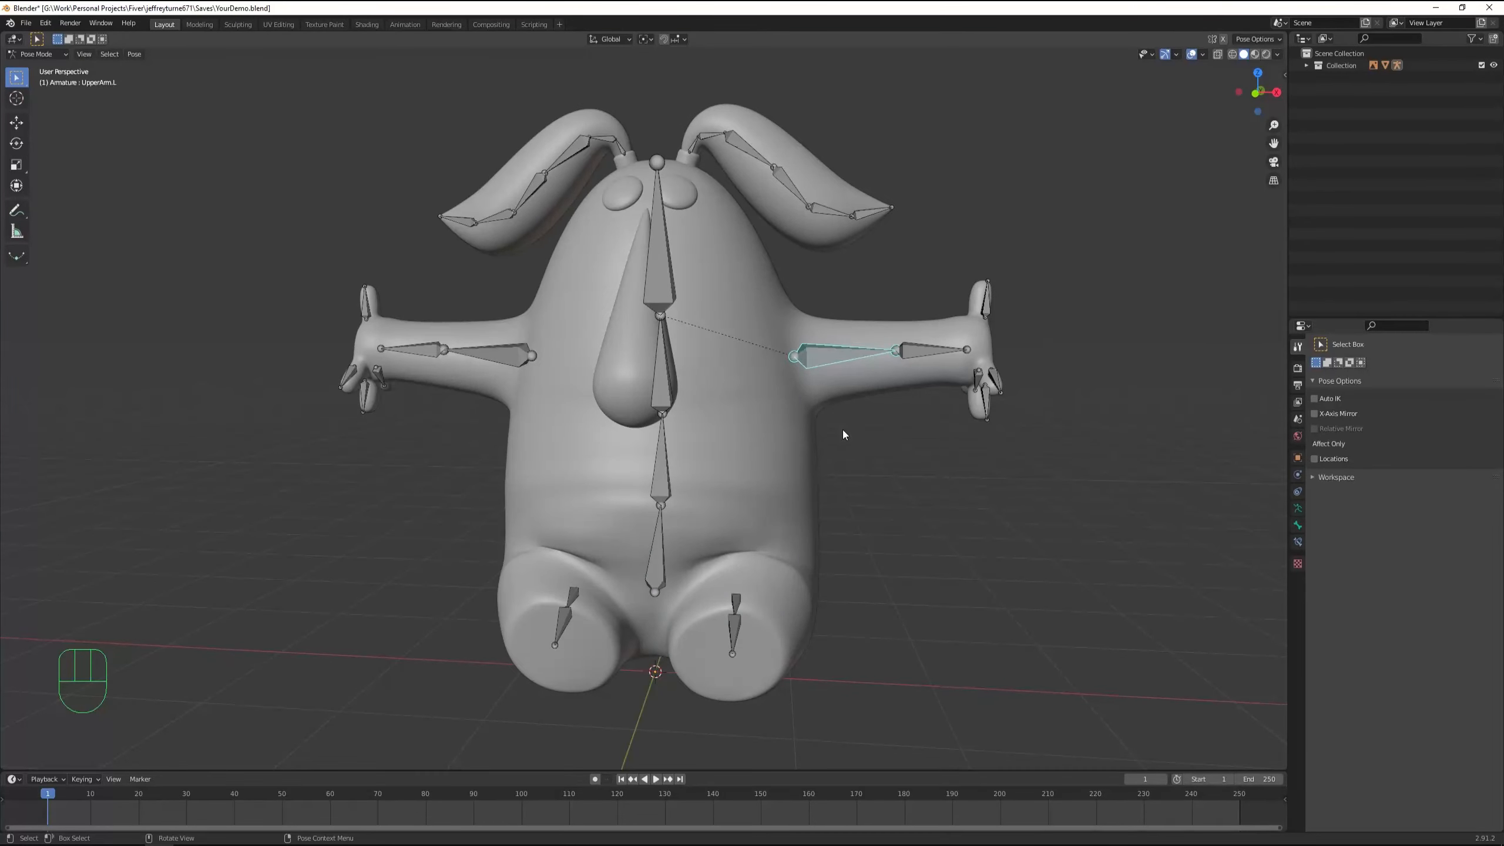
pyautogui.press('KP_1')
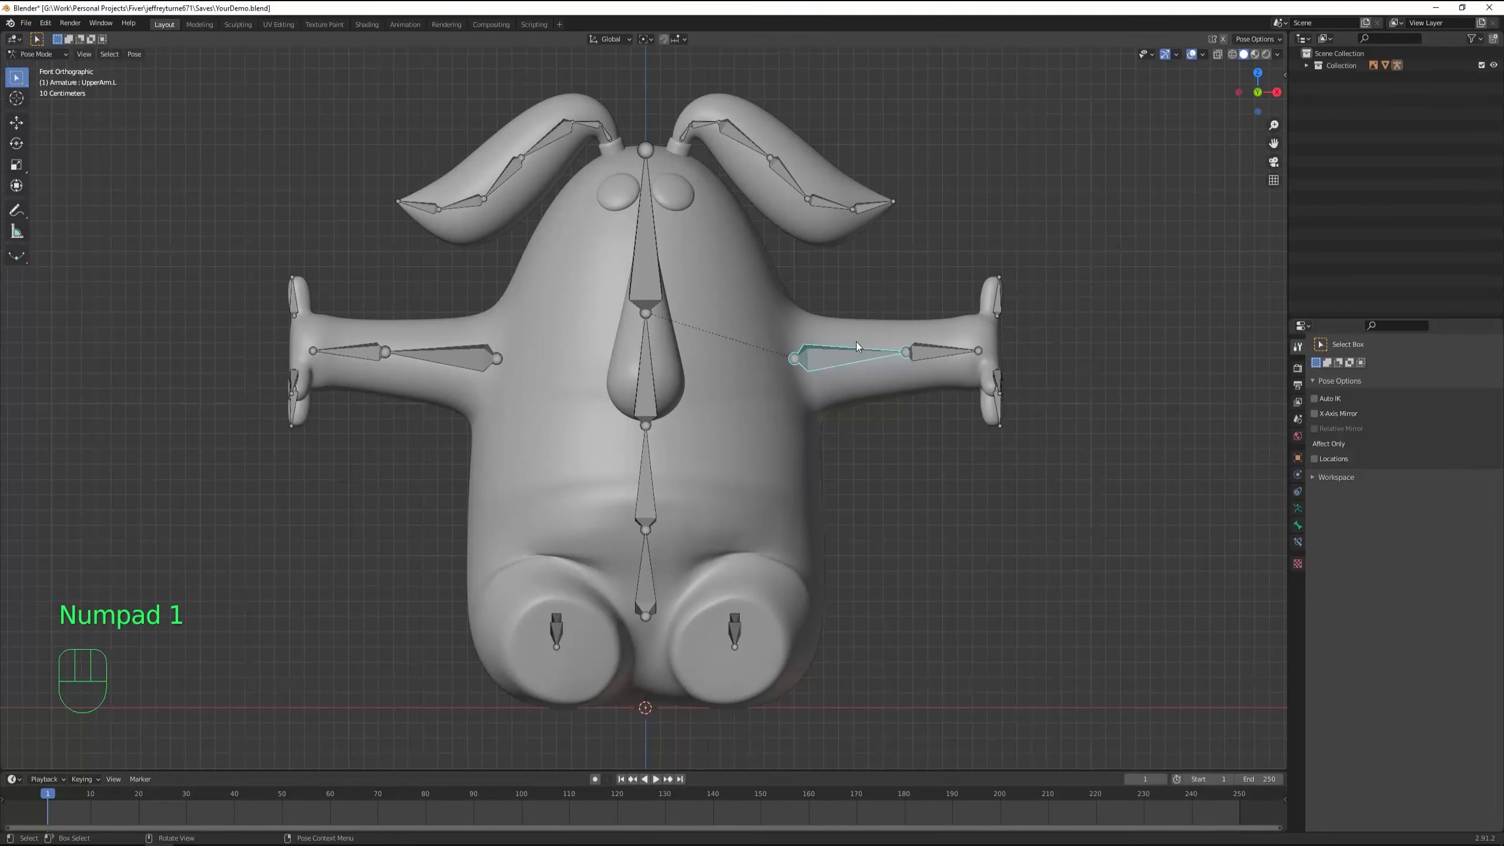
pyautogui.press('r')
pyautogui.click(873, 477)
# Rotate the right upper arm bone about 47° upward into a waving pose
pyautogui.click(455, 366)
pyautogui.press('r')
pyautogui.press('r')
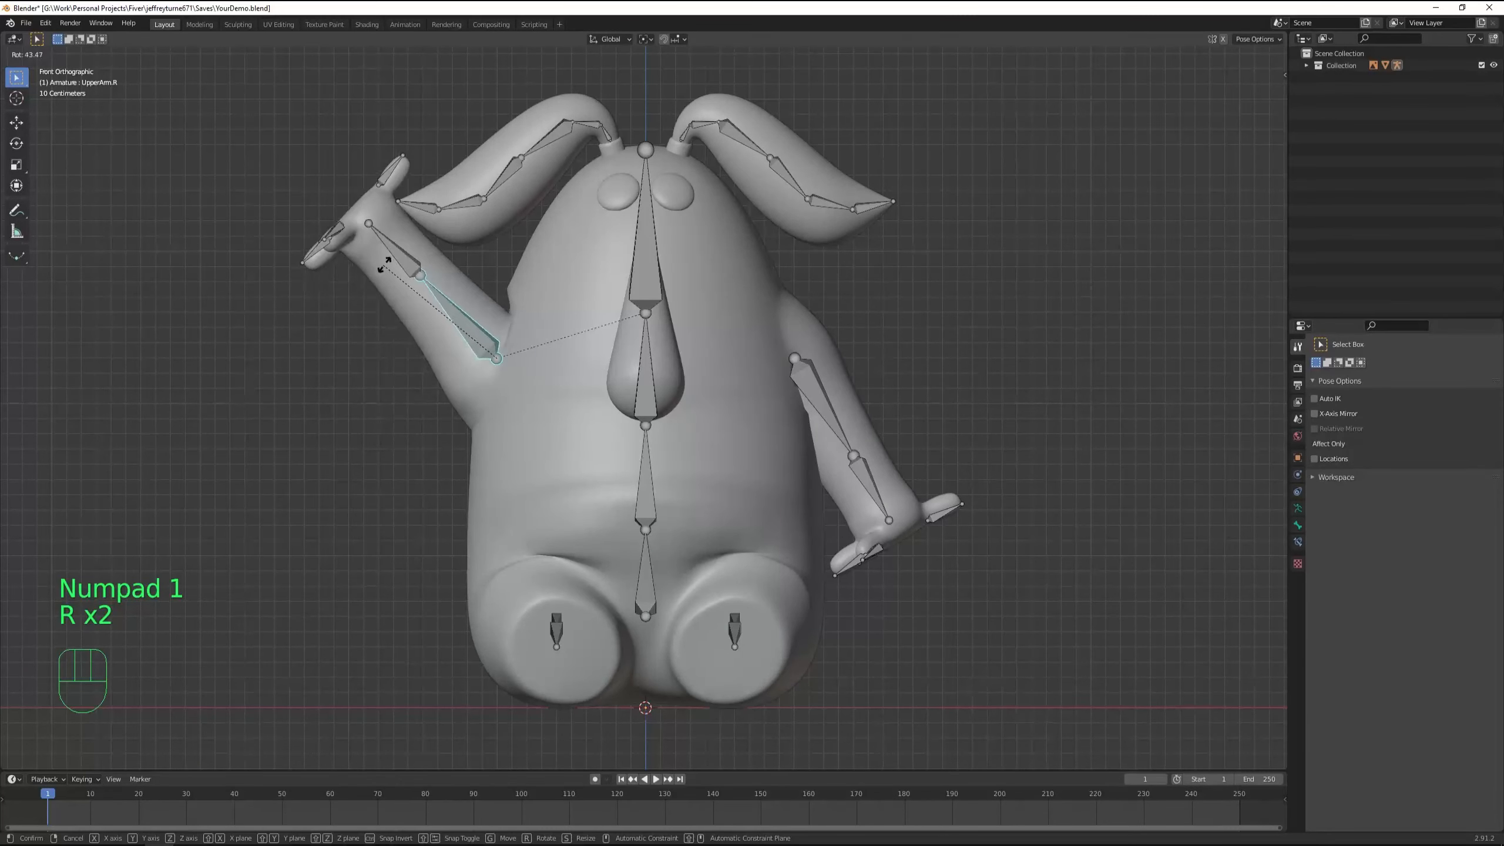
pyautogui.click(391, 260)
pyautogui.moveTo(273, 424); pyautogui.dragTo(315, 423, button='middle')
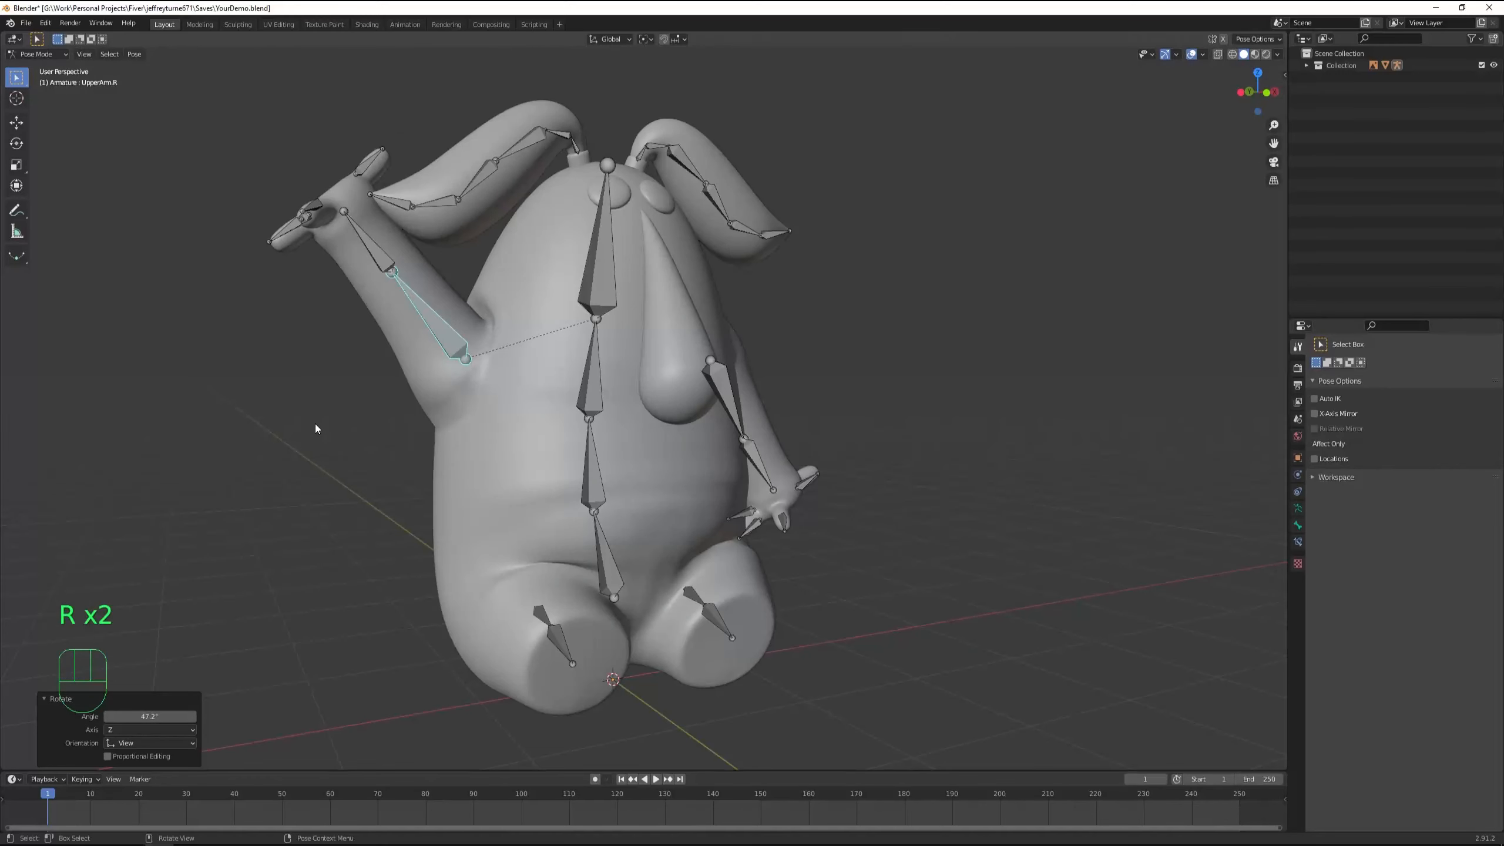
# Return to Object Mode, select the character mesh and switch it to Weight Paint mode
pyautogui.click(40, 55)
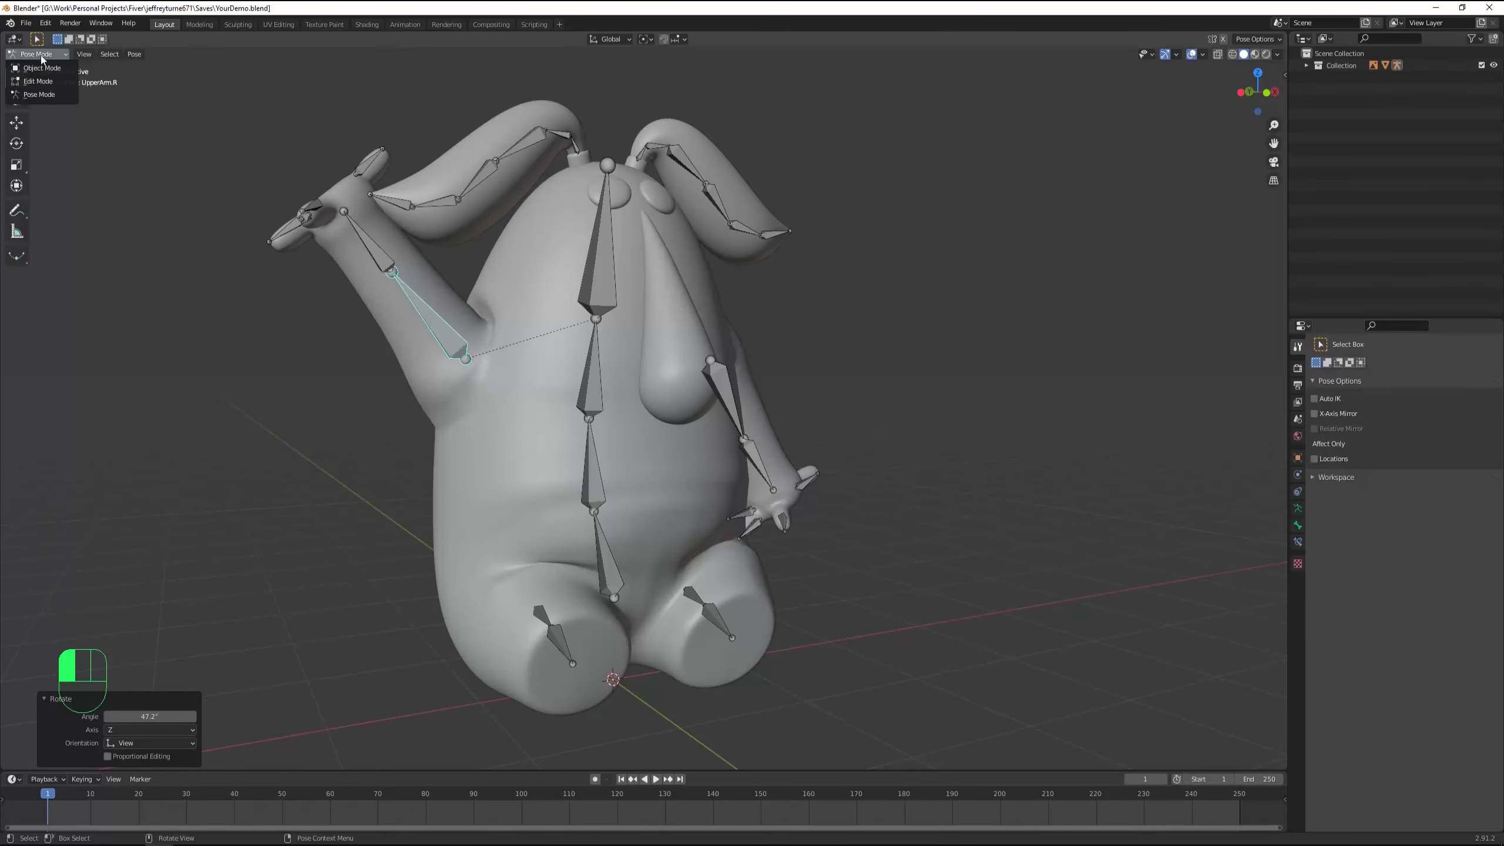
pyautogui.click(43, 68)
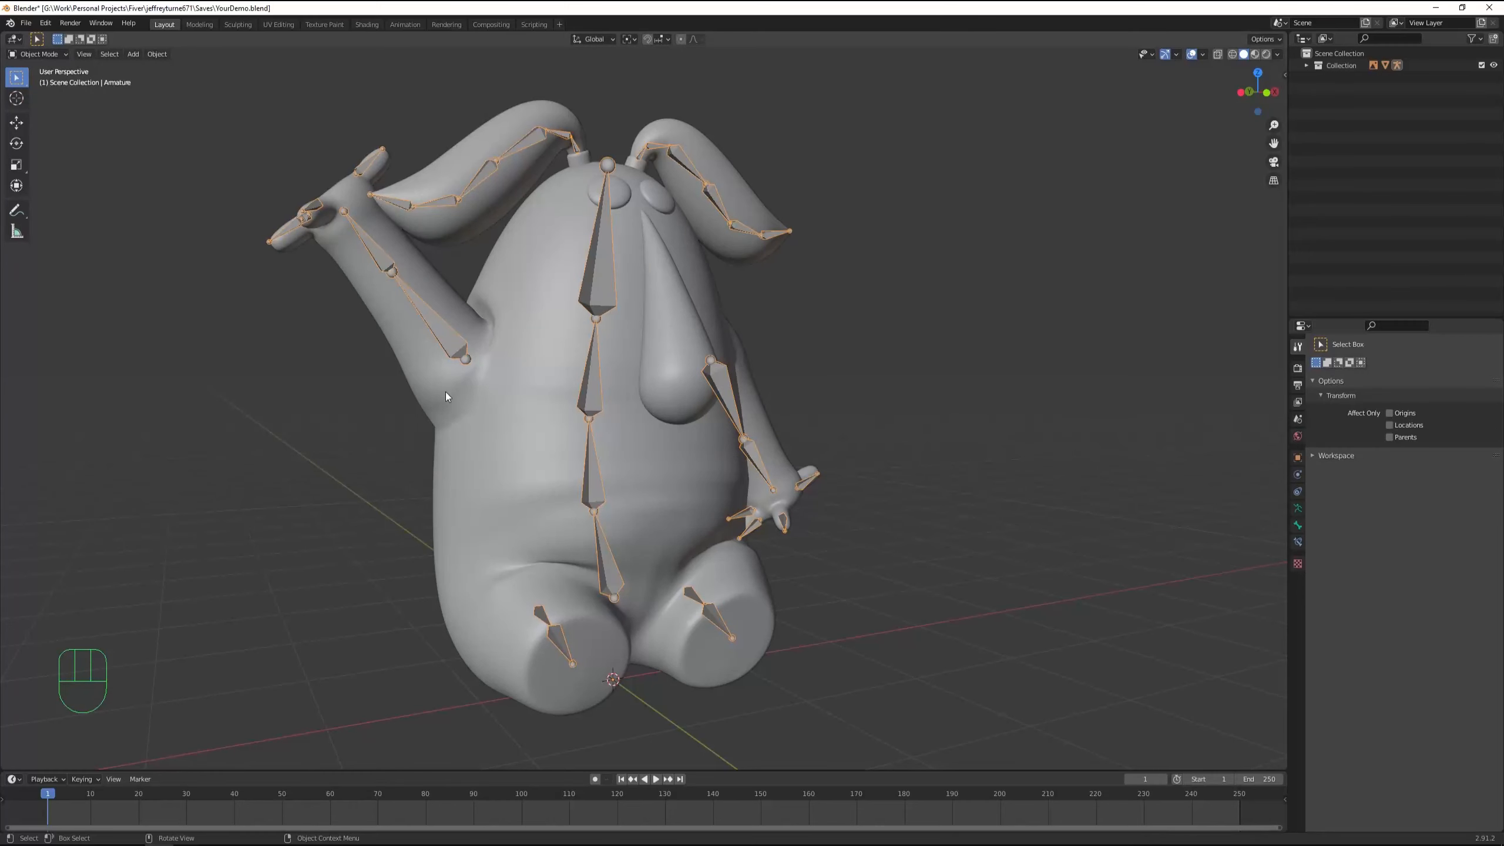
pyautogui.click(472, 449)
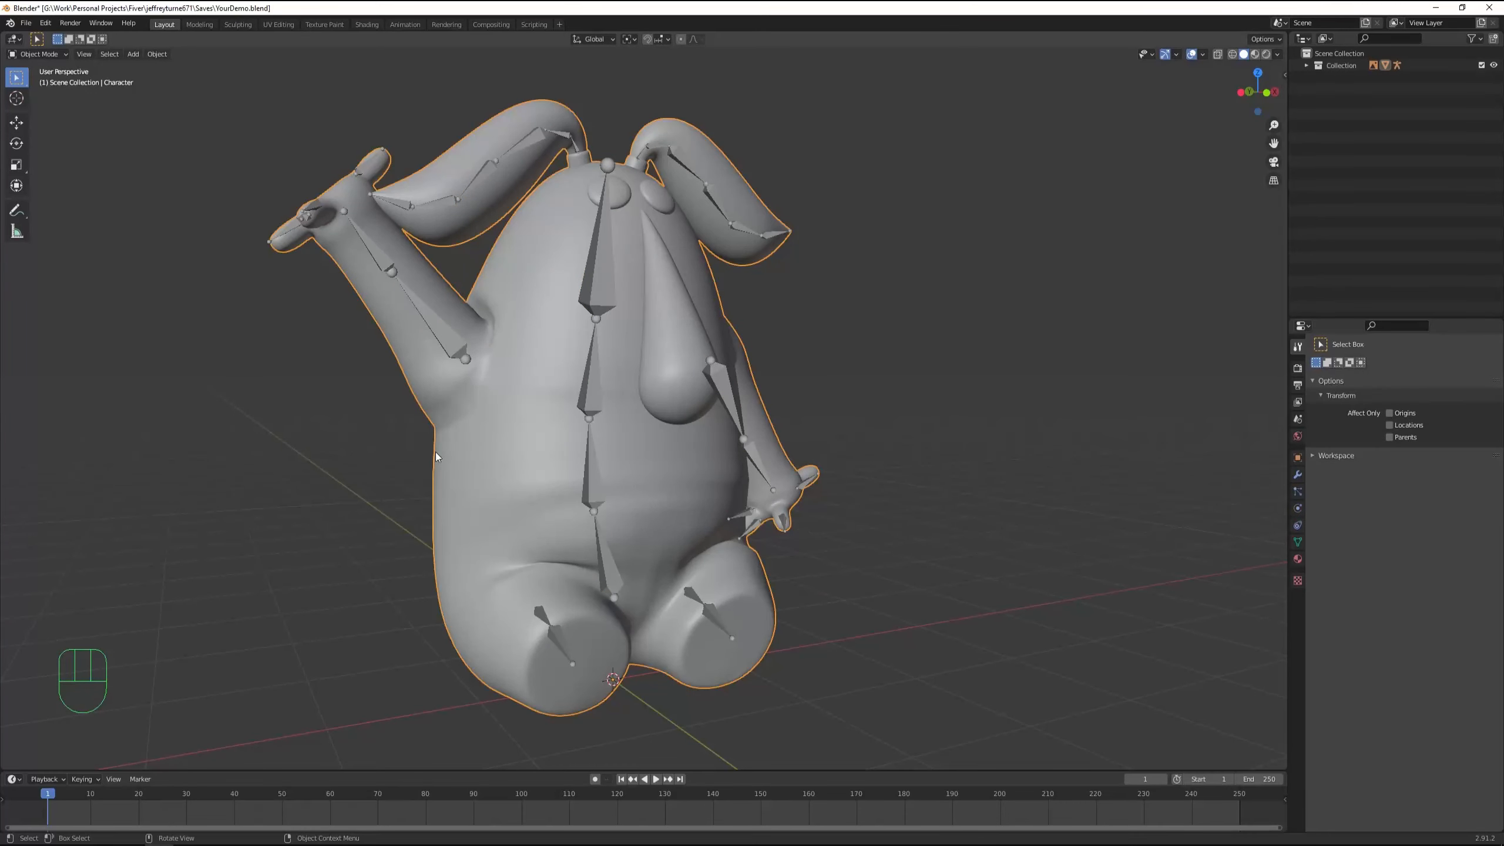
pyautogui.click(40, 54)
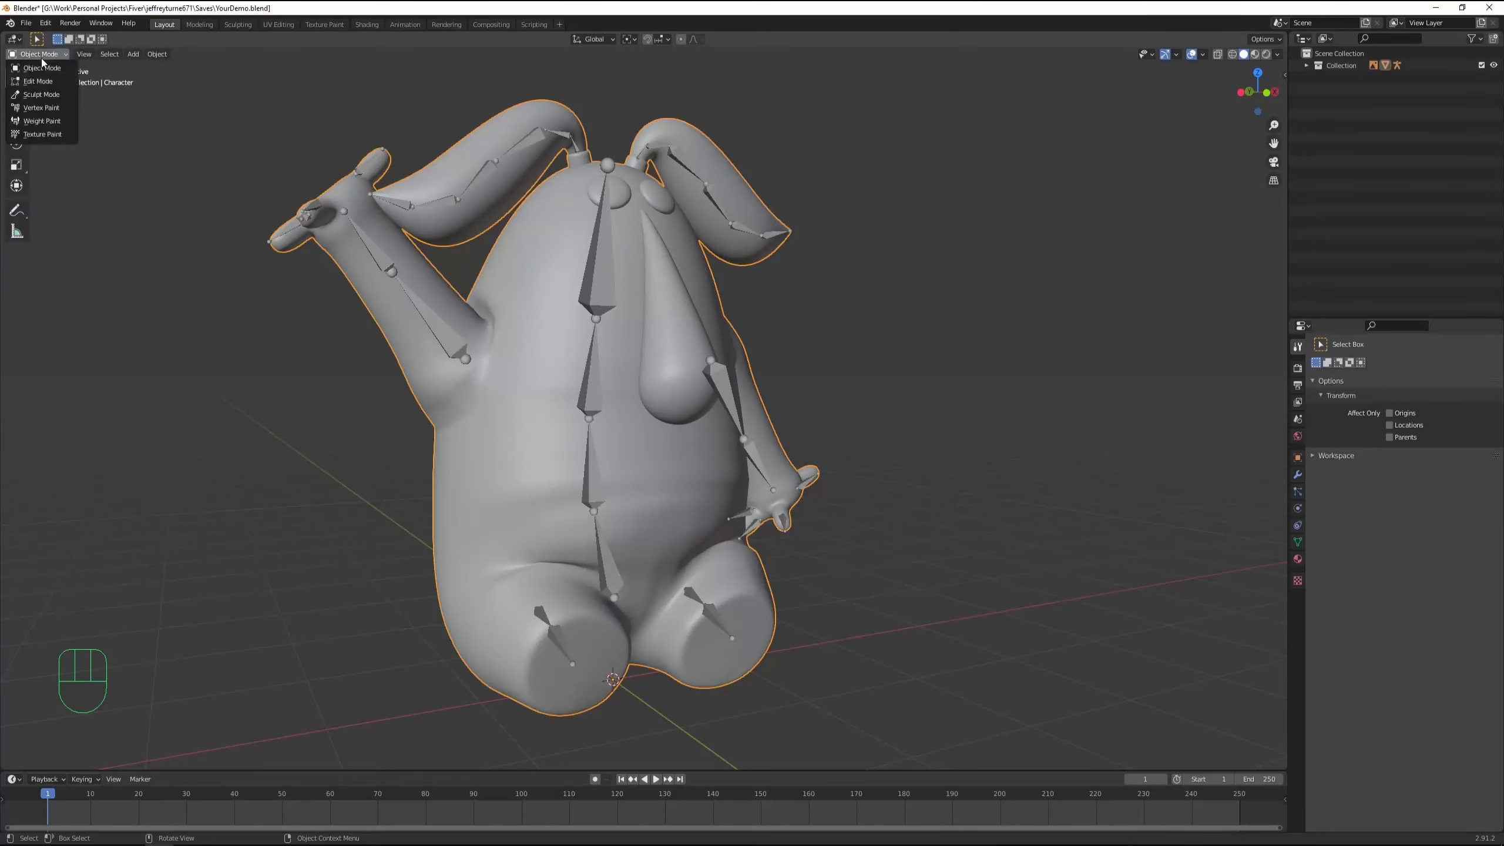
pyautogui.click(42, 121)
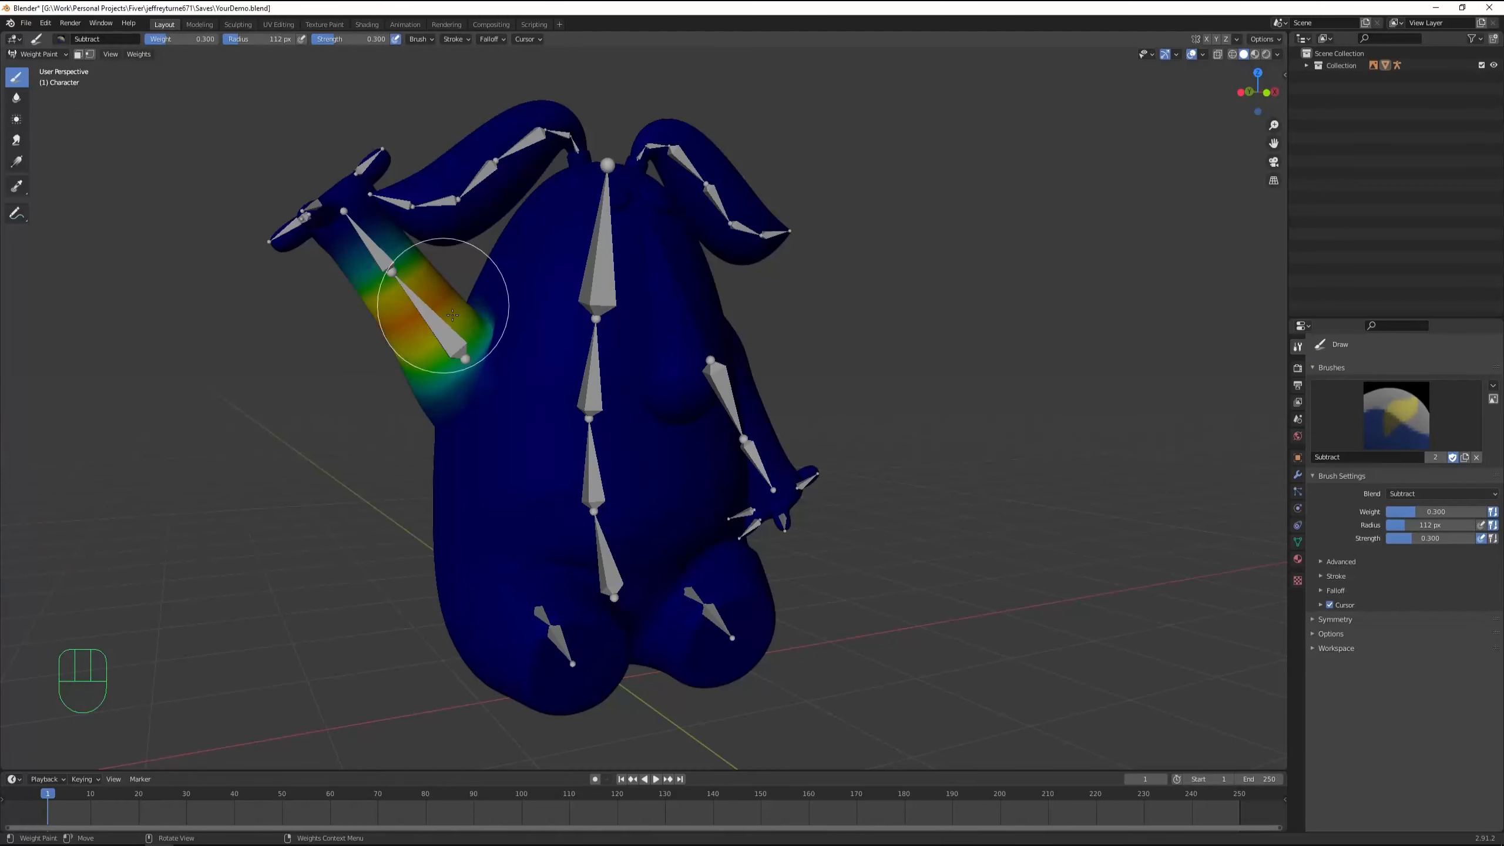
pyautogui.moveTo(591, 588); pyautogui.dragTo(588, 547, button='middle')
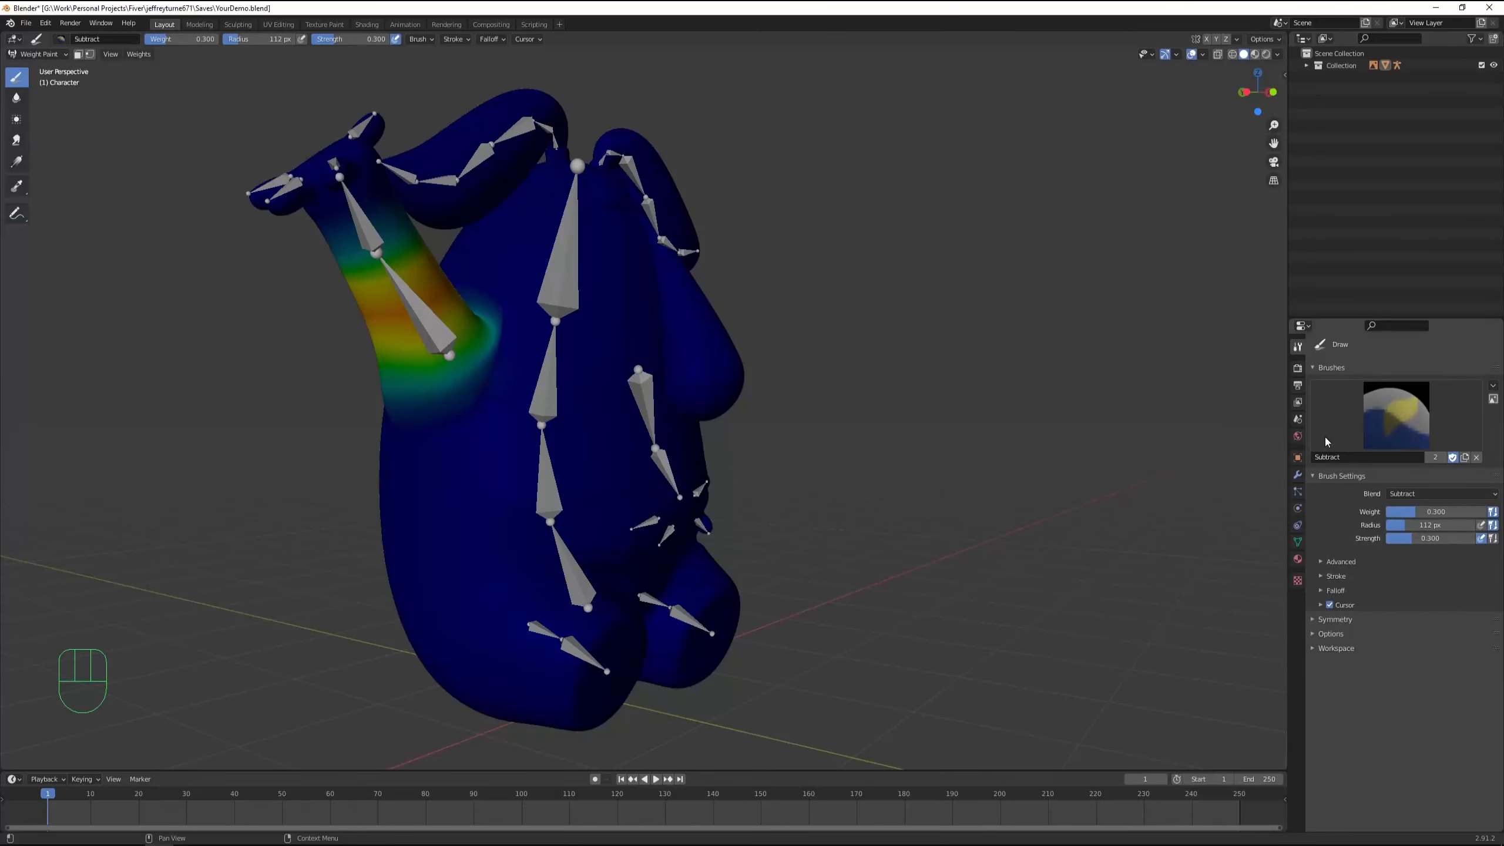
# Look through the mesh's vertex groups and examine the Pelvis group's weights on the body
pyautogui.click(1297, 542)
pyautogui.scroll(4, 1341, 454)
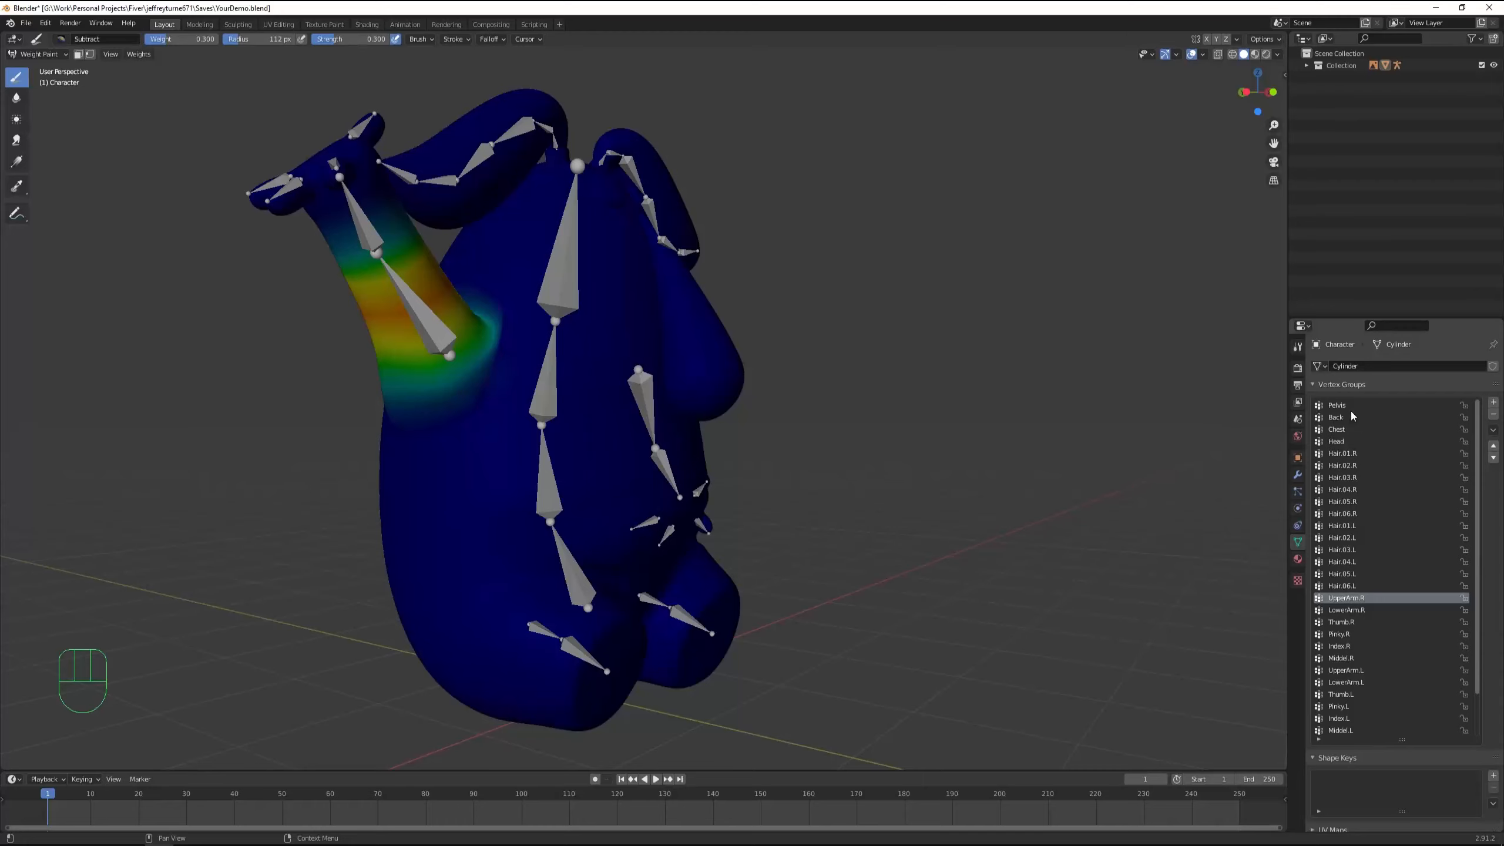
pyautogui.scroll(-4, 1351, 415)
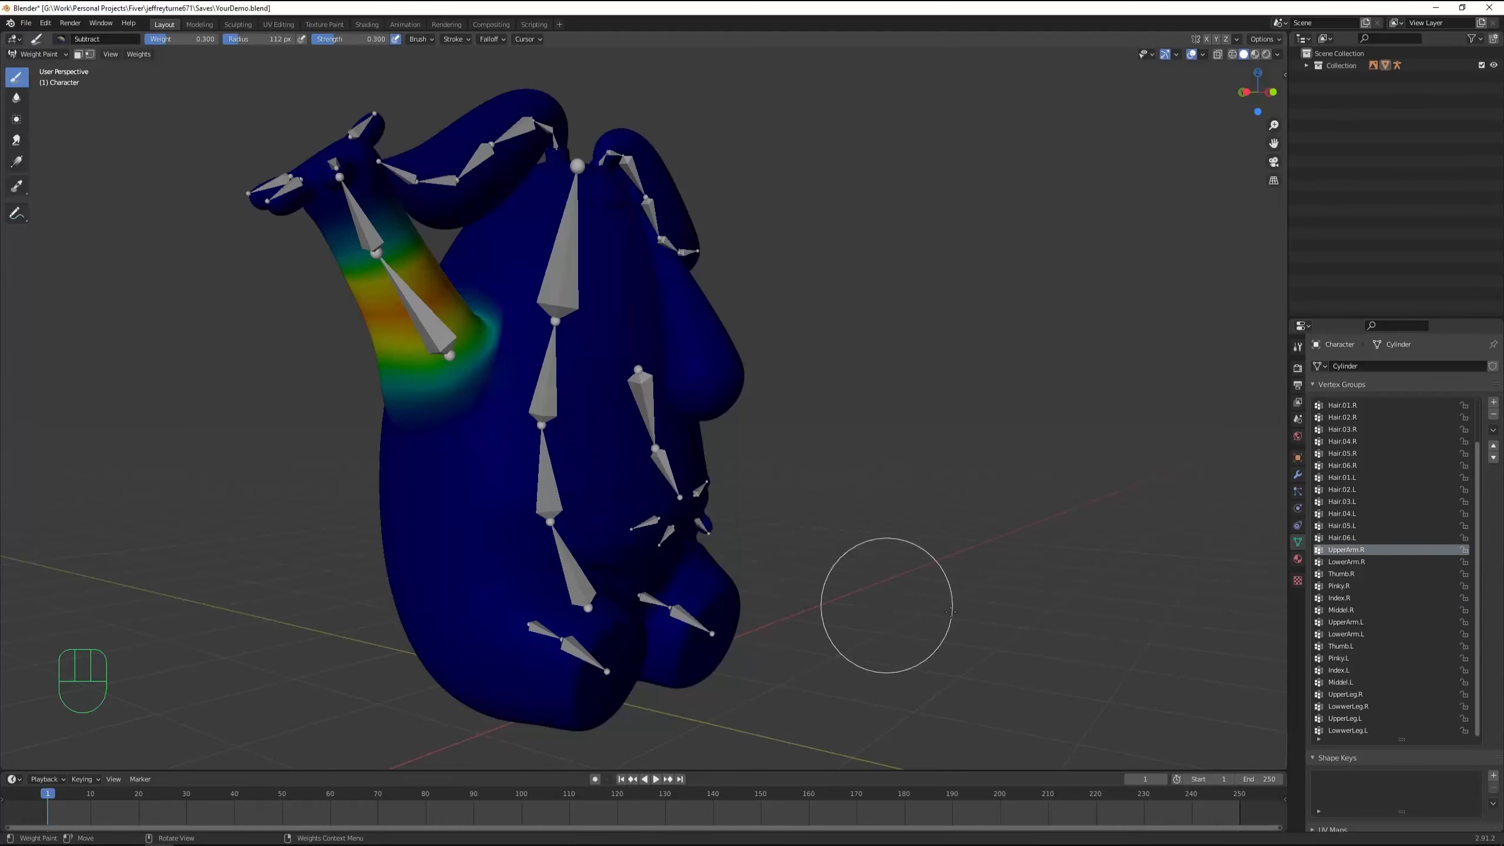
pyautogui.scroll(4, 1334, 554)
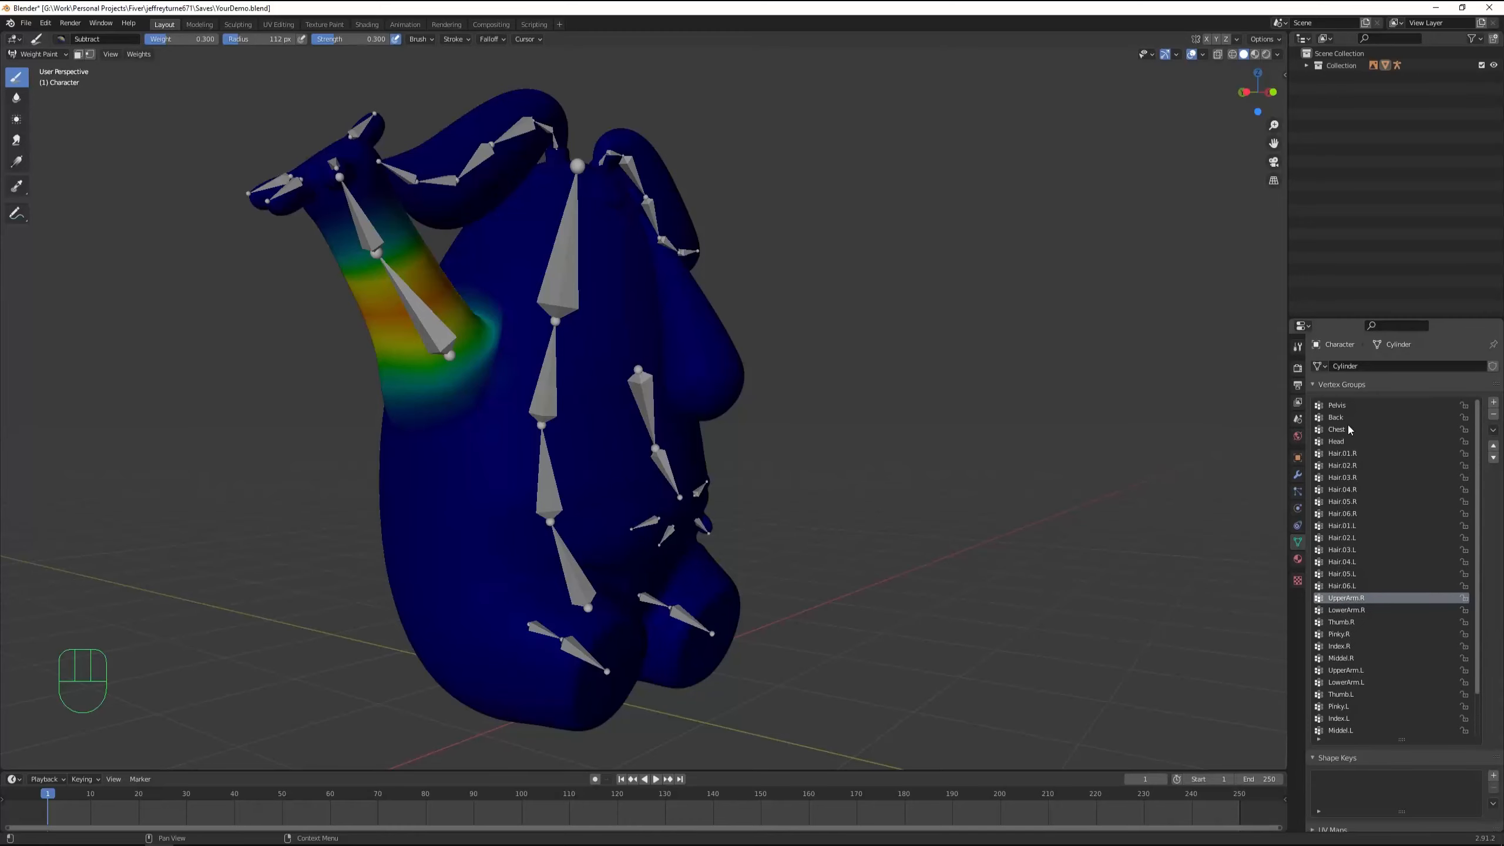
pyautogui.click(1345, 407)
pyautogui.moveTo(755, 581); pyautogui.dragTo(710, 450, button='middle')
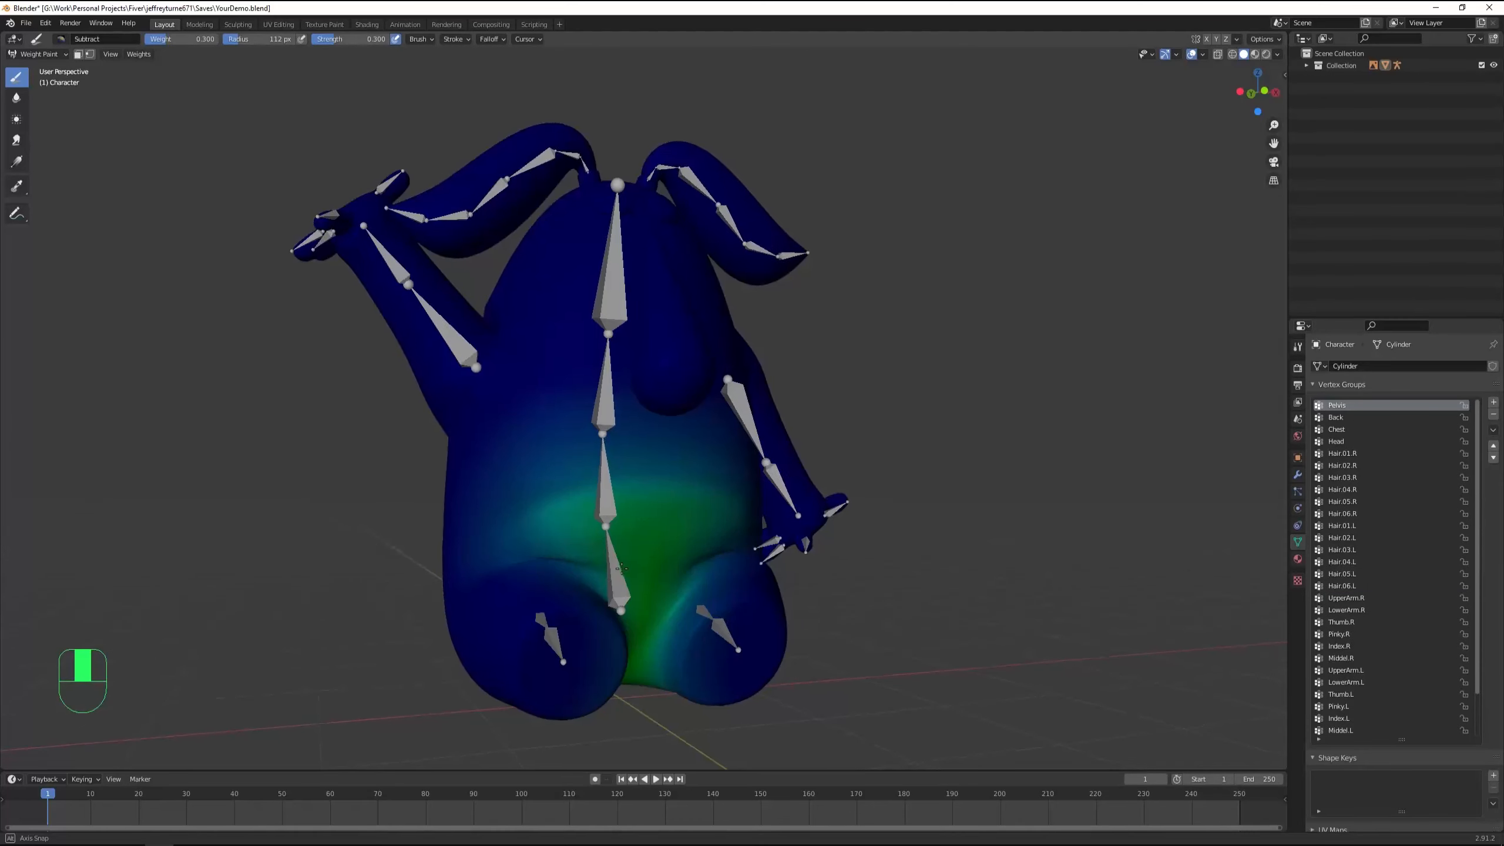
# Examine the weights of the Back and Chest vertex groups around the belly, ending on the Back group
pyautogui.click(1339, 418)
pyautogui.moveTo(601, 526); pyautogui.dragTo(734, 524, button='middle')
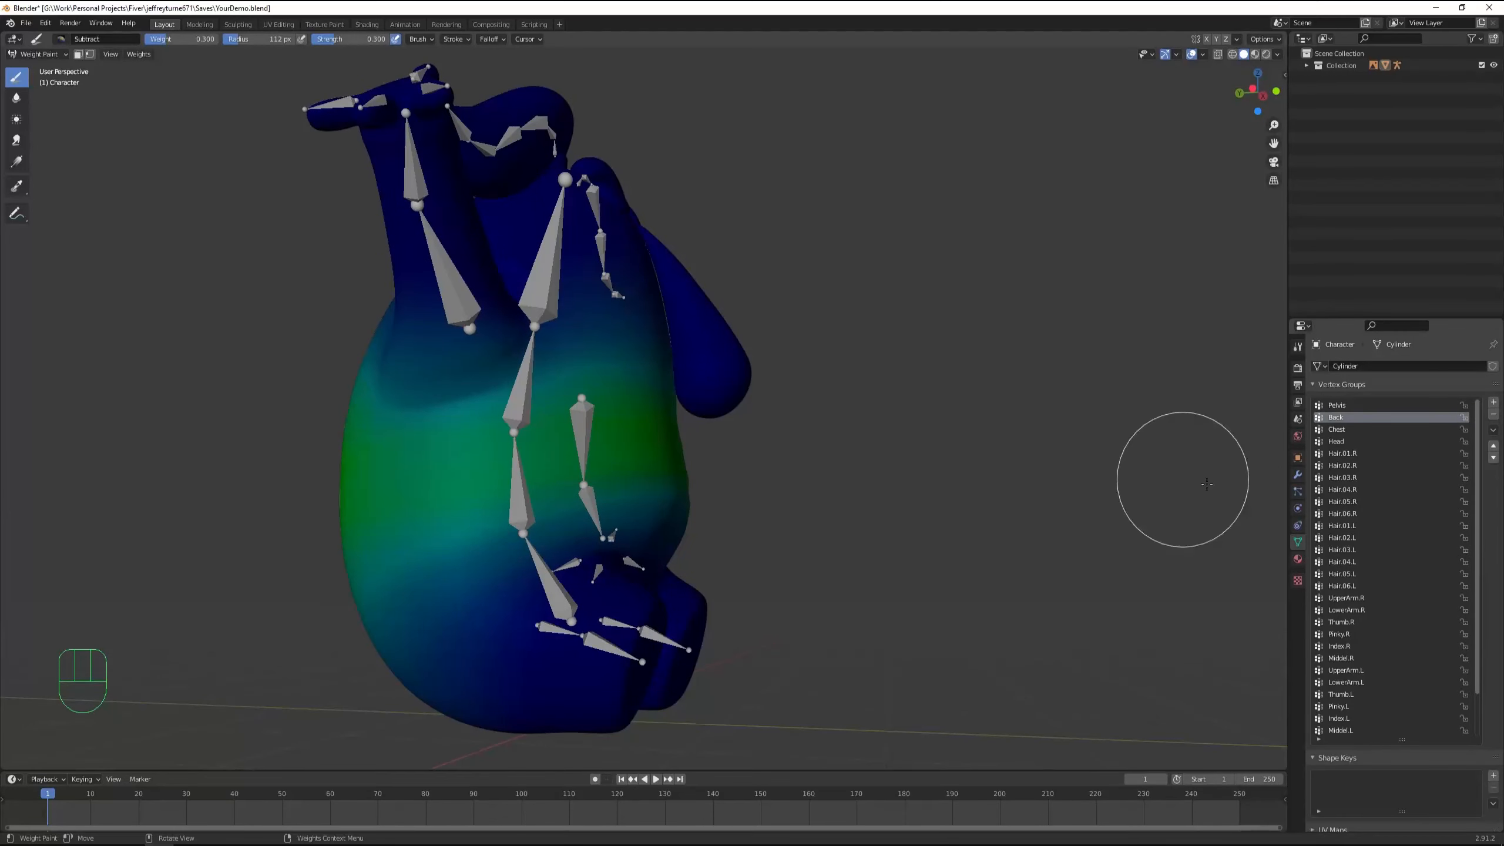
pyautogui.click(1337, 430)
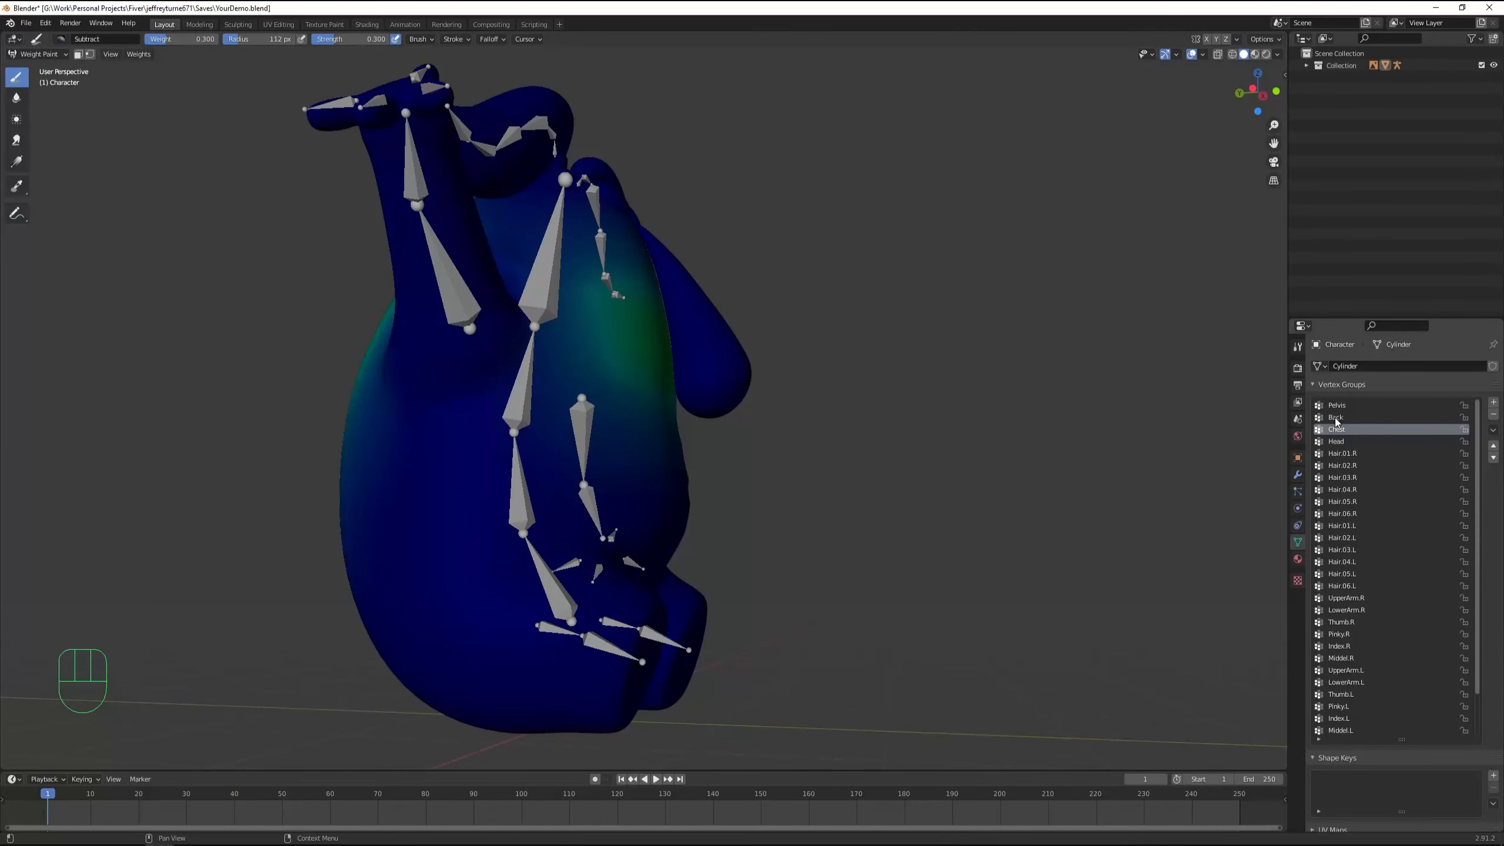
pyautogui.click(1335, 418)
pyautogui.moveTo(1101, 487); pyautogui.dragTo(783, 518, button='middle')
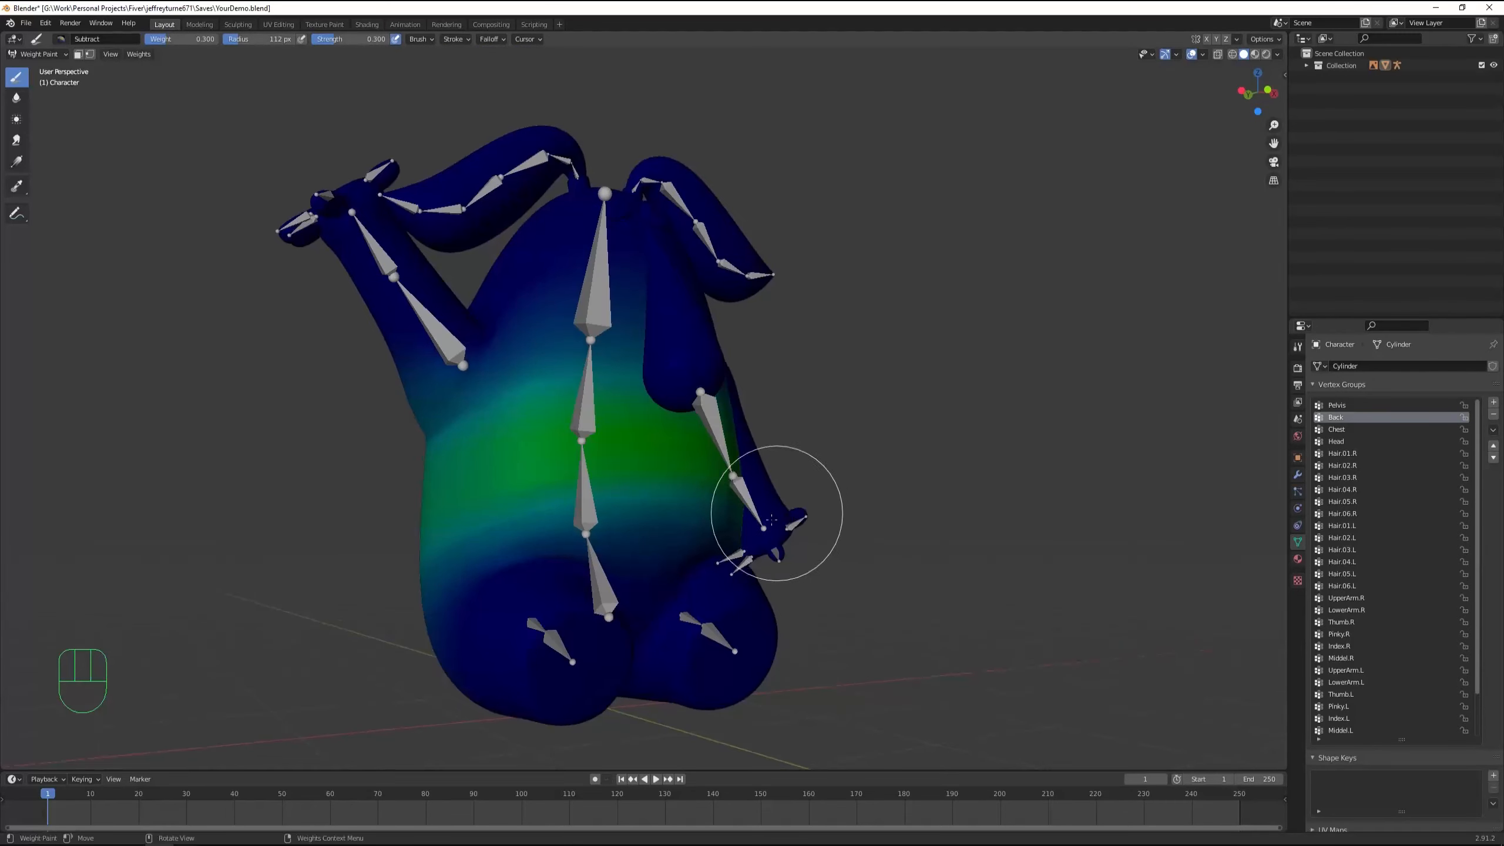
pyautogui.scroll(3, 747, 527)
pyautogui.moveTo(607, 534); pyautogui.dragTo(604, 485, button='middle')
pyautogui.moveTo(604, 486); pyautogui.dragTo(715, 443, button='middle')
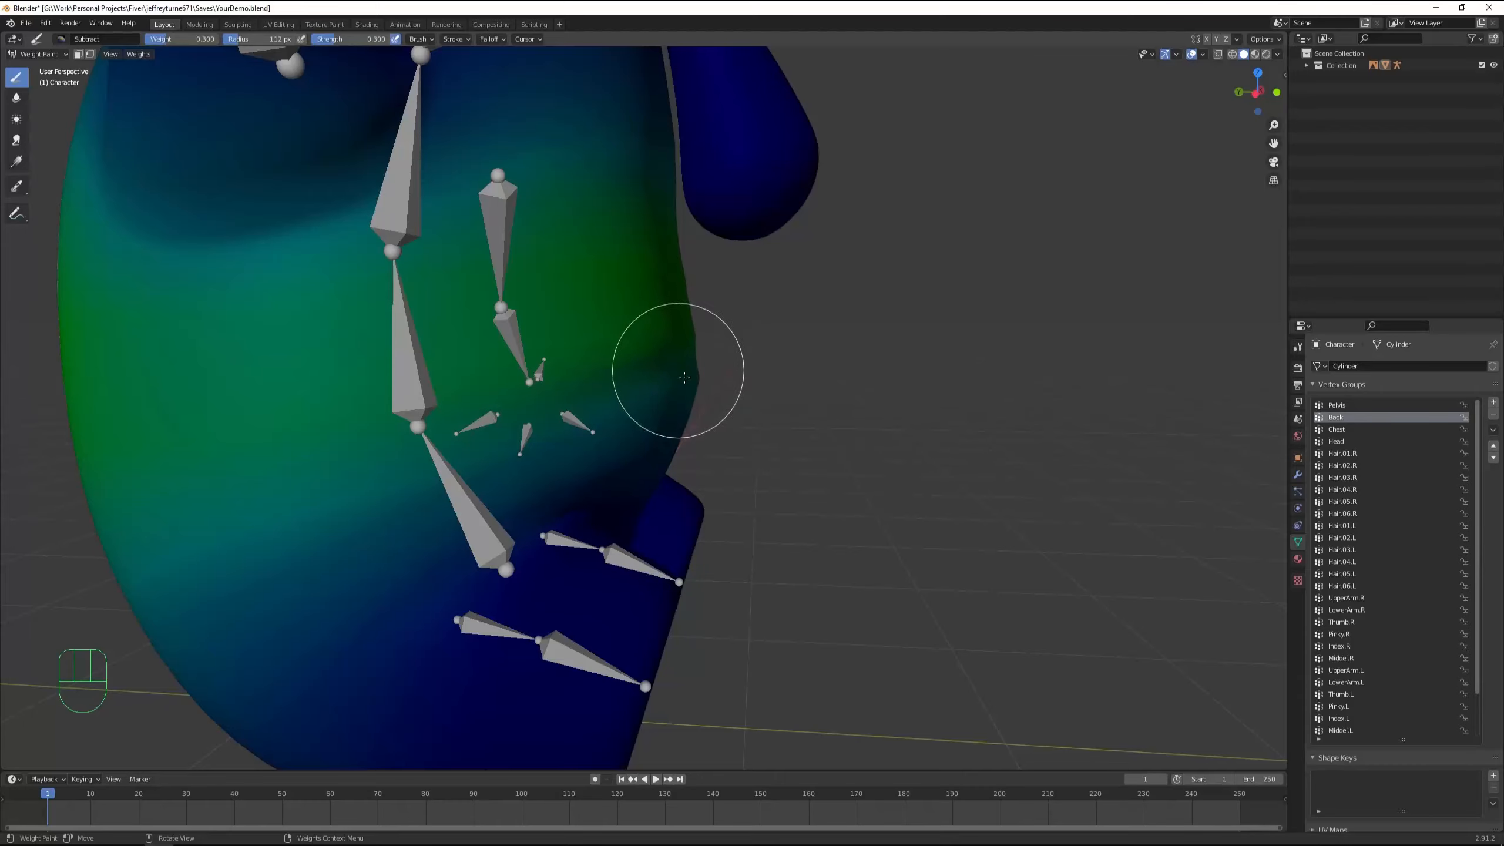
pyautogui.scroll(-4, 729, 391)
pyautogui.moveTo(764, 410); pyautogui.dragTo(587, 403, button='middle')
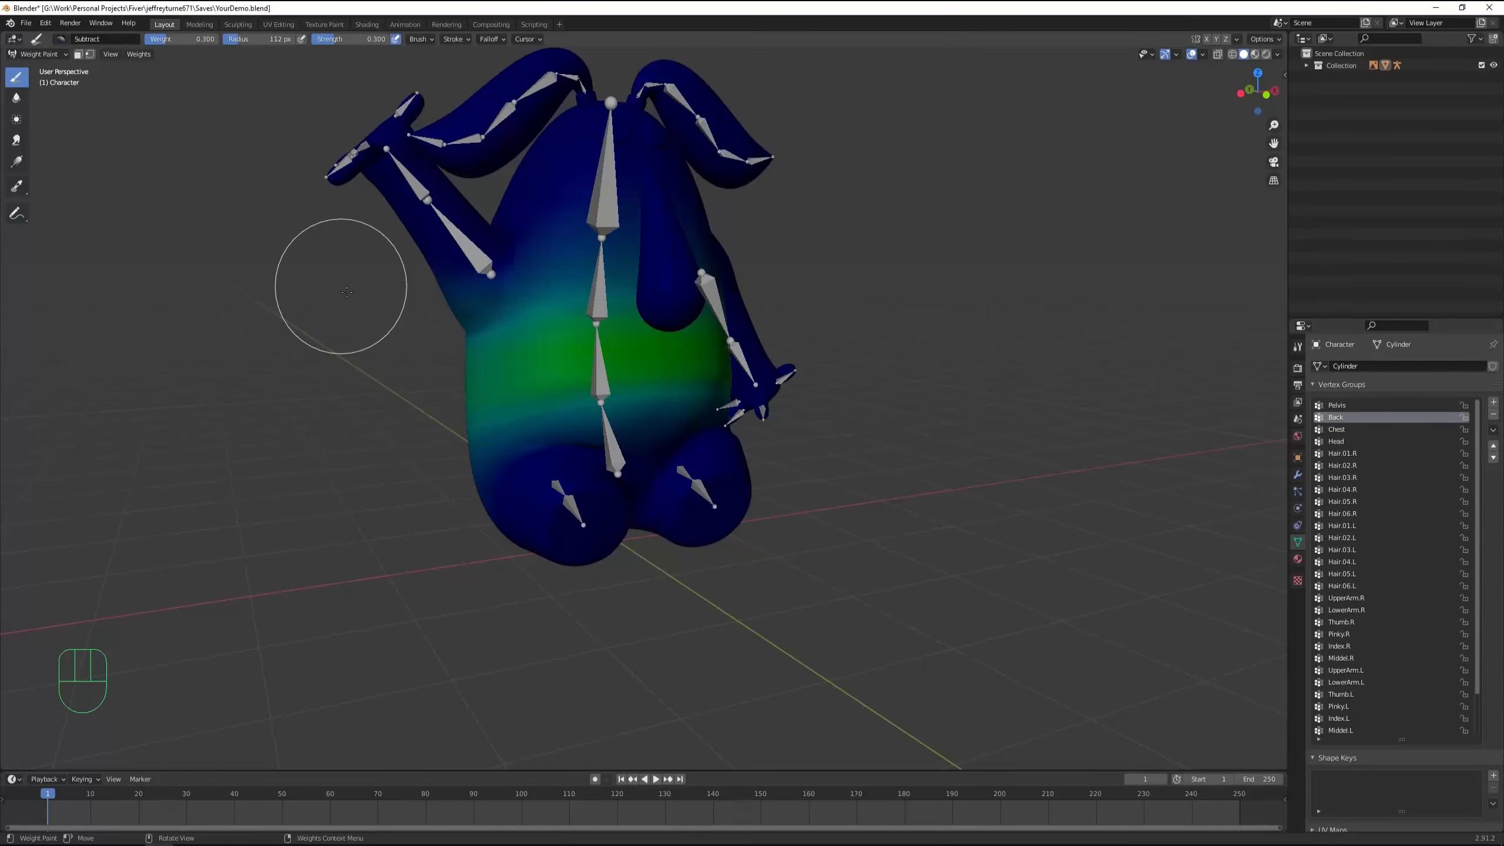
# Choose the Mix brush and set its strength to 0.230 and its radius to 162 px
pyautogui.click(61, 40)
pyautogui.click(267, 72)
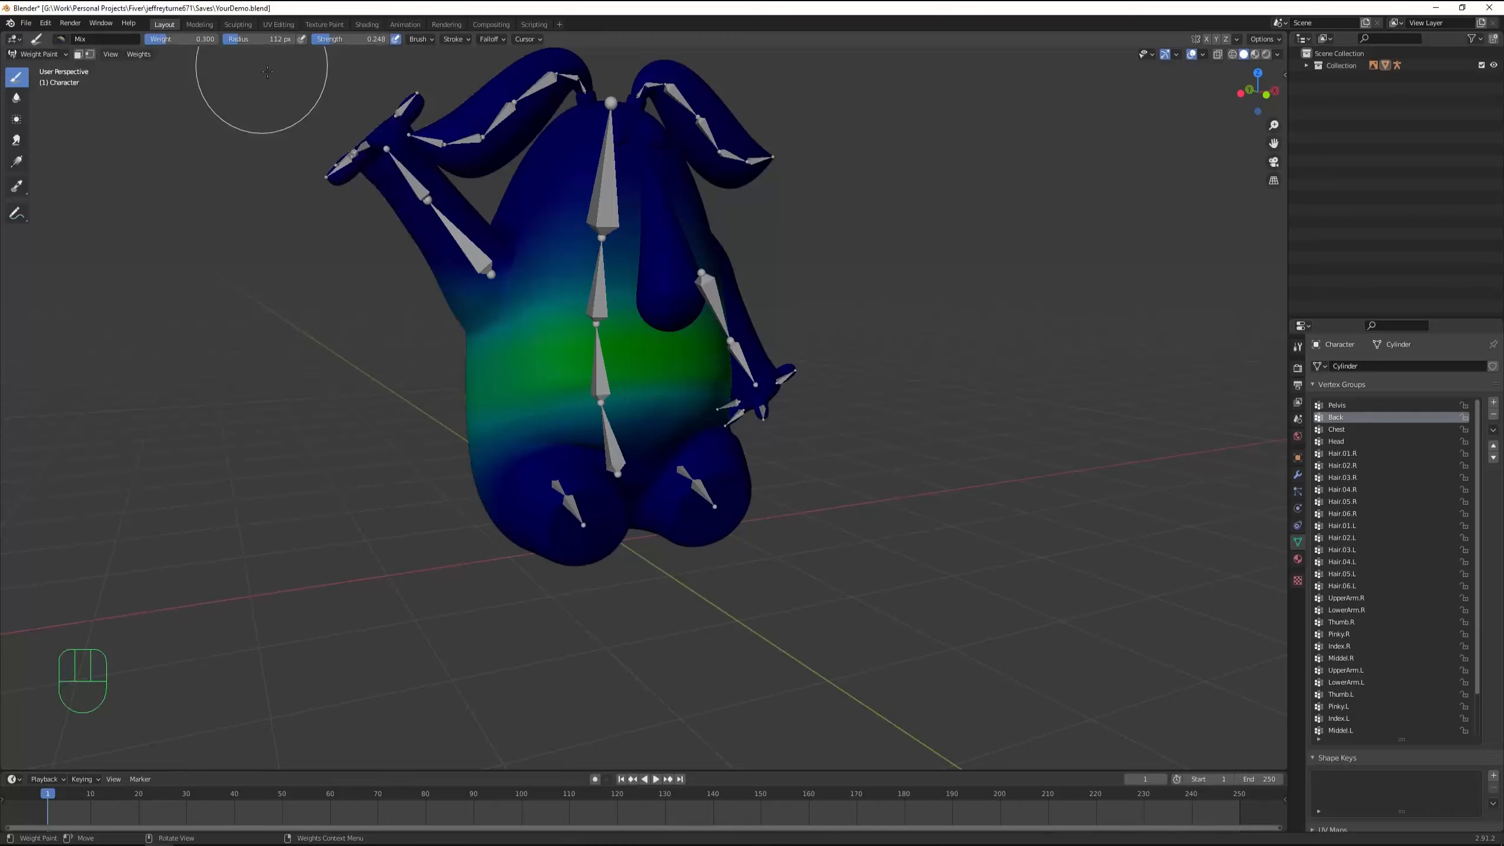
pyautogui.moveTo(663, 412); pyautogui.dragTo(649, 401, button='middle')
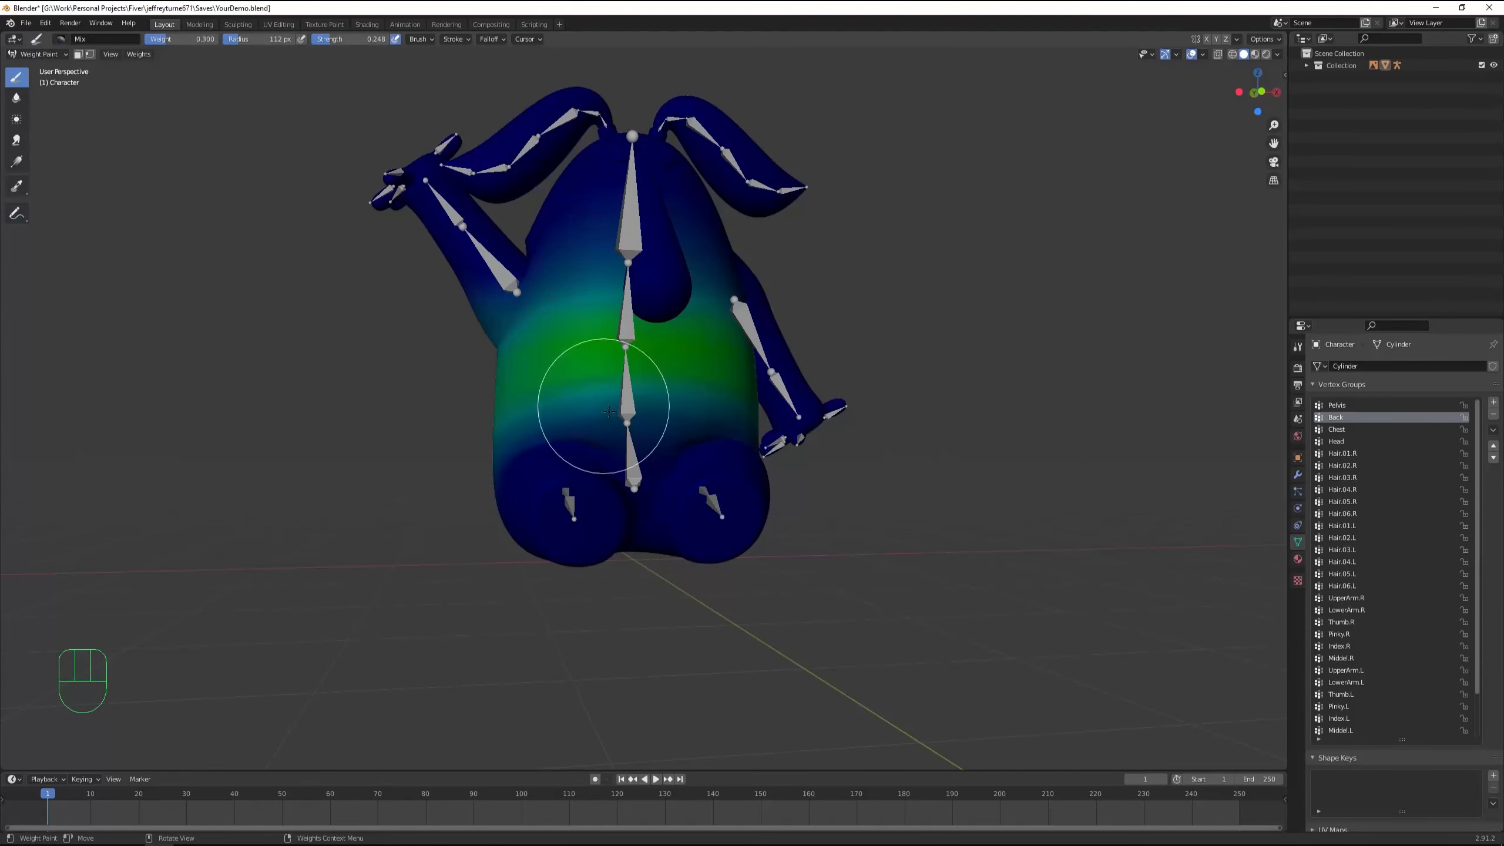
pyautogui.press('f')
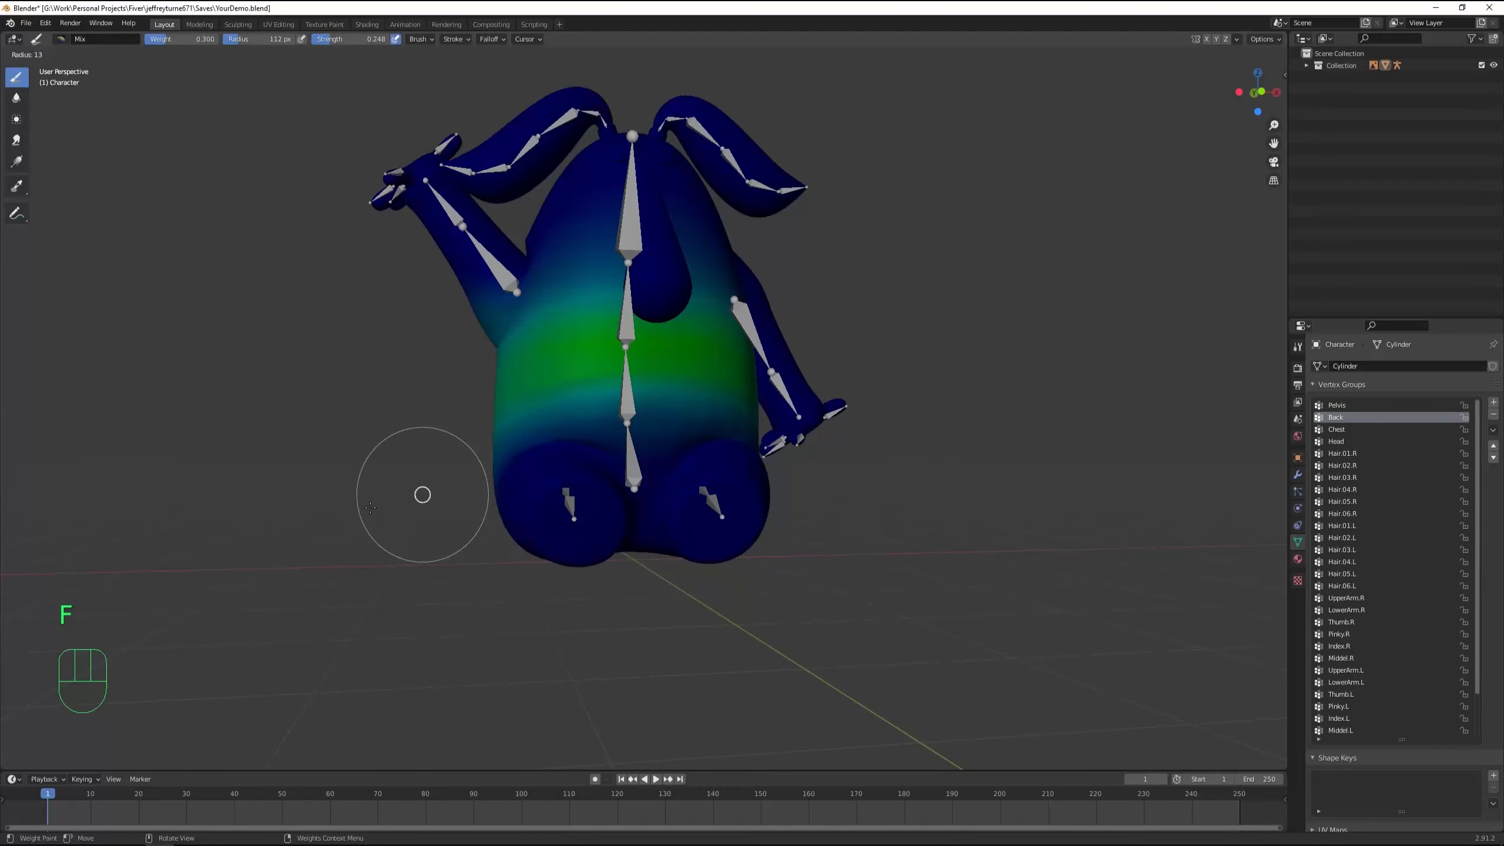
pyautogui.rightClick(494, 483)
pyautogui.hotkey('shift', 'f')
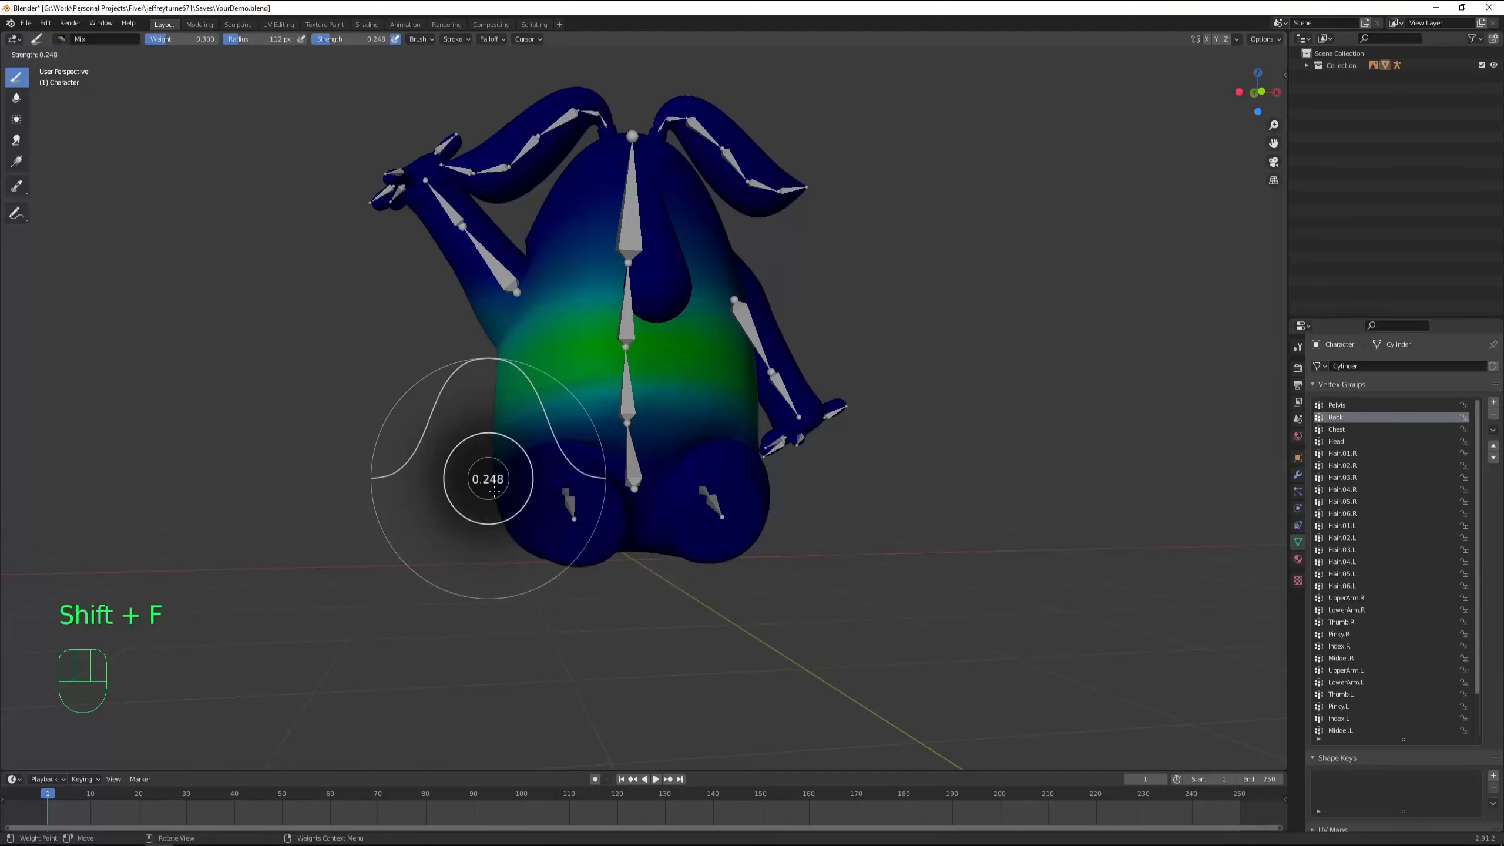
pyautogui.click(492, 488)
pyautogui.press('f')
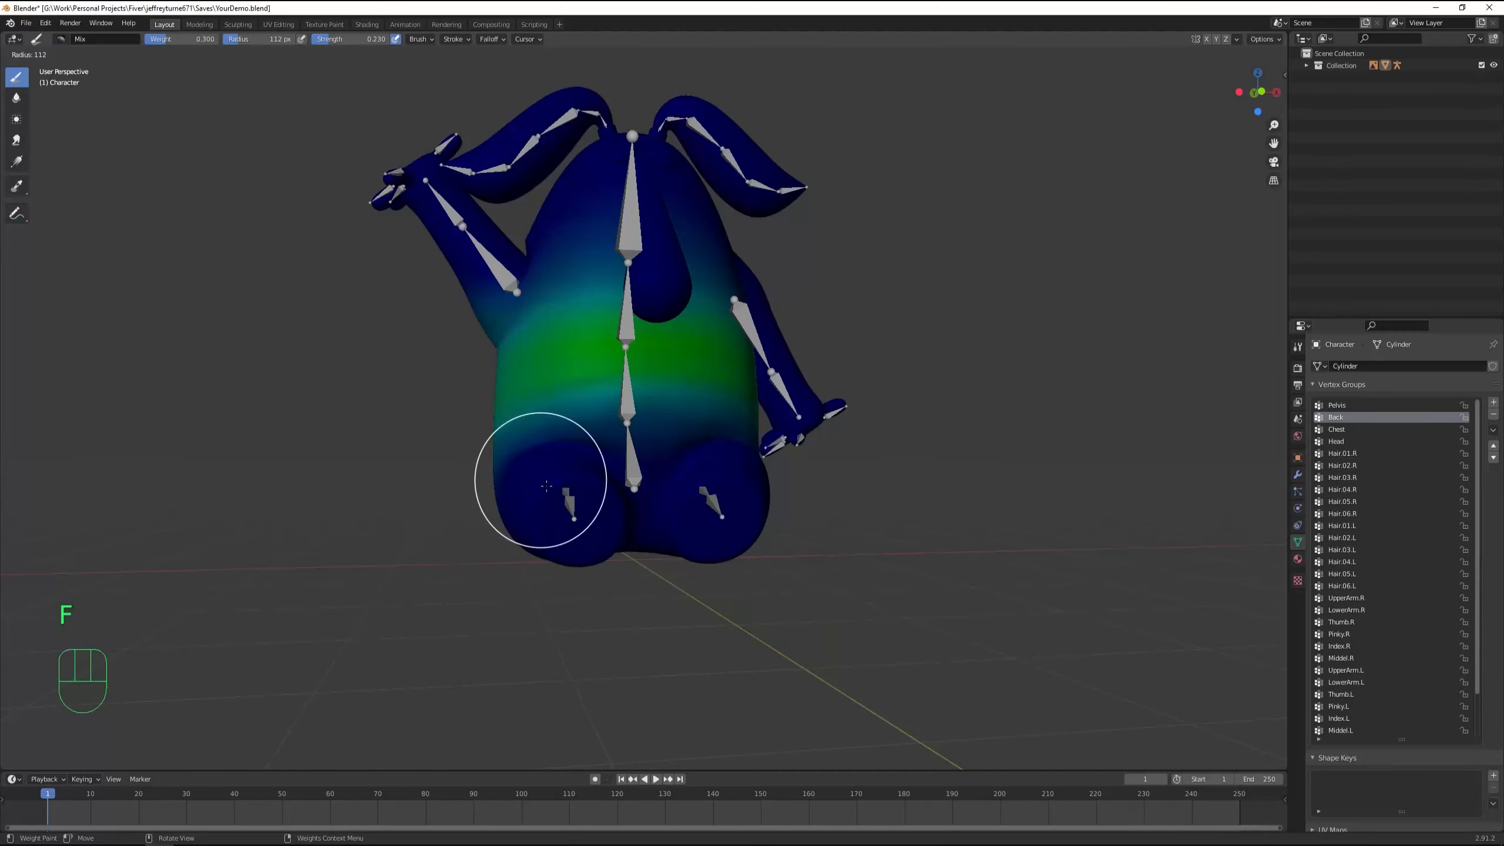
pyautogui.click(521, 429)
# Paint the Back vertex group's weights with several strokes across the front and sides of the lower belly
pyautogui.moveTo(521, 429); pyautogui.dragTo(572, 438, button='middle')
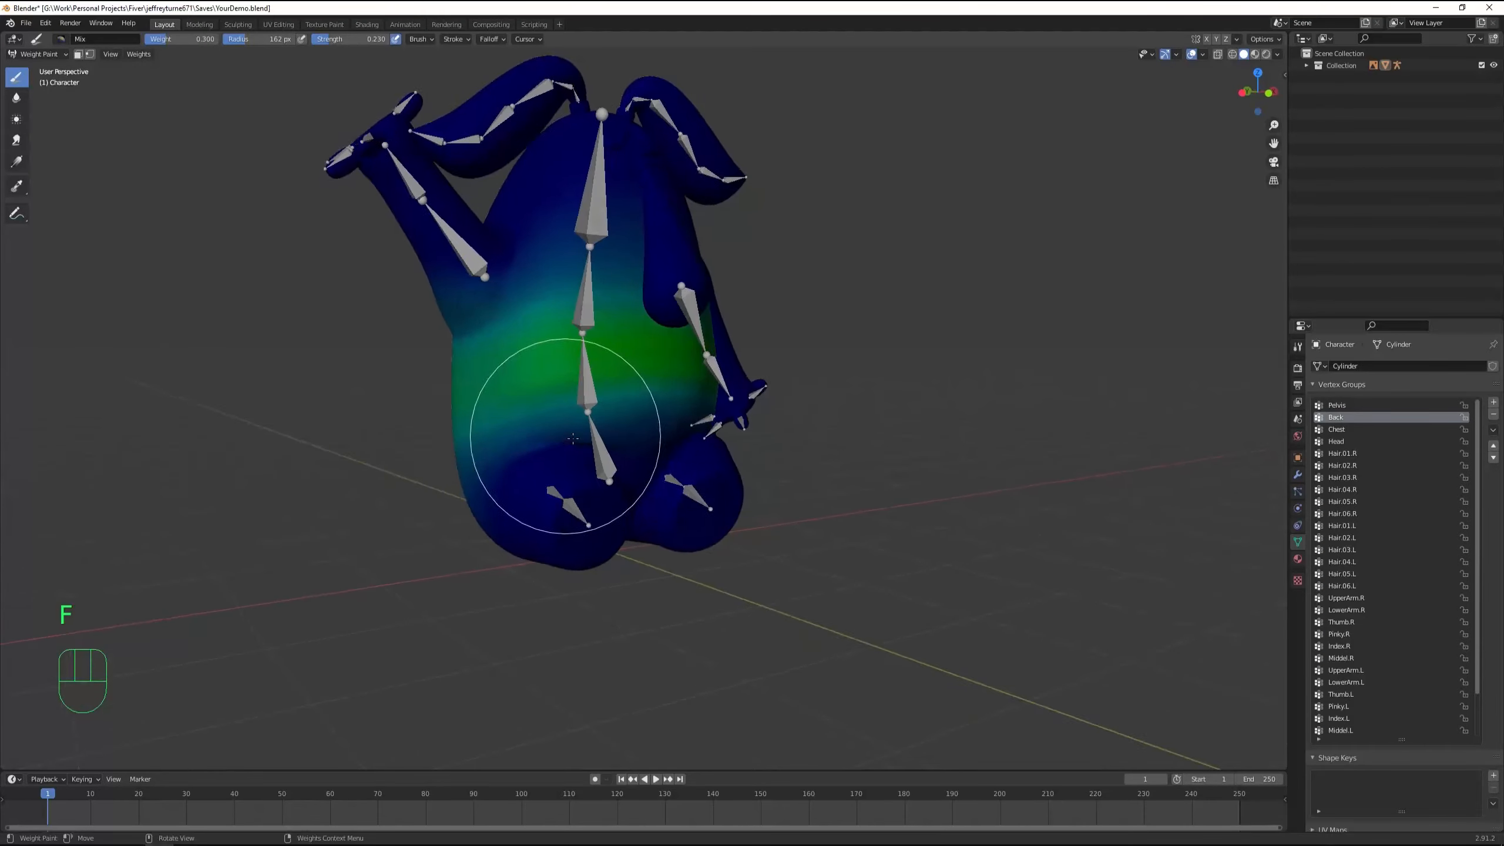
pyautogui.scroll(3, 572, 438)
pyautogui.moveTo(524, 417); pyautogui.dragTo(734, 390)
pyautogui.moveTo(734, 389); pyautogui.dragTo(598, 395, button='middle')
pyautogui.moveTo(566, 397); pyautogui.dragTo(744, 417)
pyautogui.moveTo(745, 417); pyautogui.dragTo(638, 379, button='middle')
pyautogui.moveTo(454, 367); pyautogui.dragTo(698, 350)
pyautogui.moveTo(627, 354); pyautogui.dragTo(738, 373, button='middle')
pyautogui.moveTo(738, 373); pyautogui.dragTo(437, 385)
pyautogui.moveTo(437, 384); pyautogui.dragTo(685, 396, button='middle')
pyautogui.moveTo(598, 368); pyautogui.dragTo(753, 368)
pyautogui.moveTo(753, 368); pyautogui.dragTo(729, 360, button='middle')
pyautogui.moveTo(613, 259)
pyautogui.mouseDown()
pyautogui.moveTo(604, 346)
pyautogui.moveTo(577, 349)
pyautogui.mouseUp()
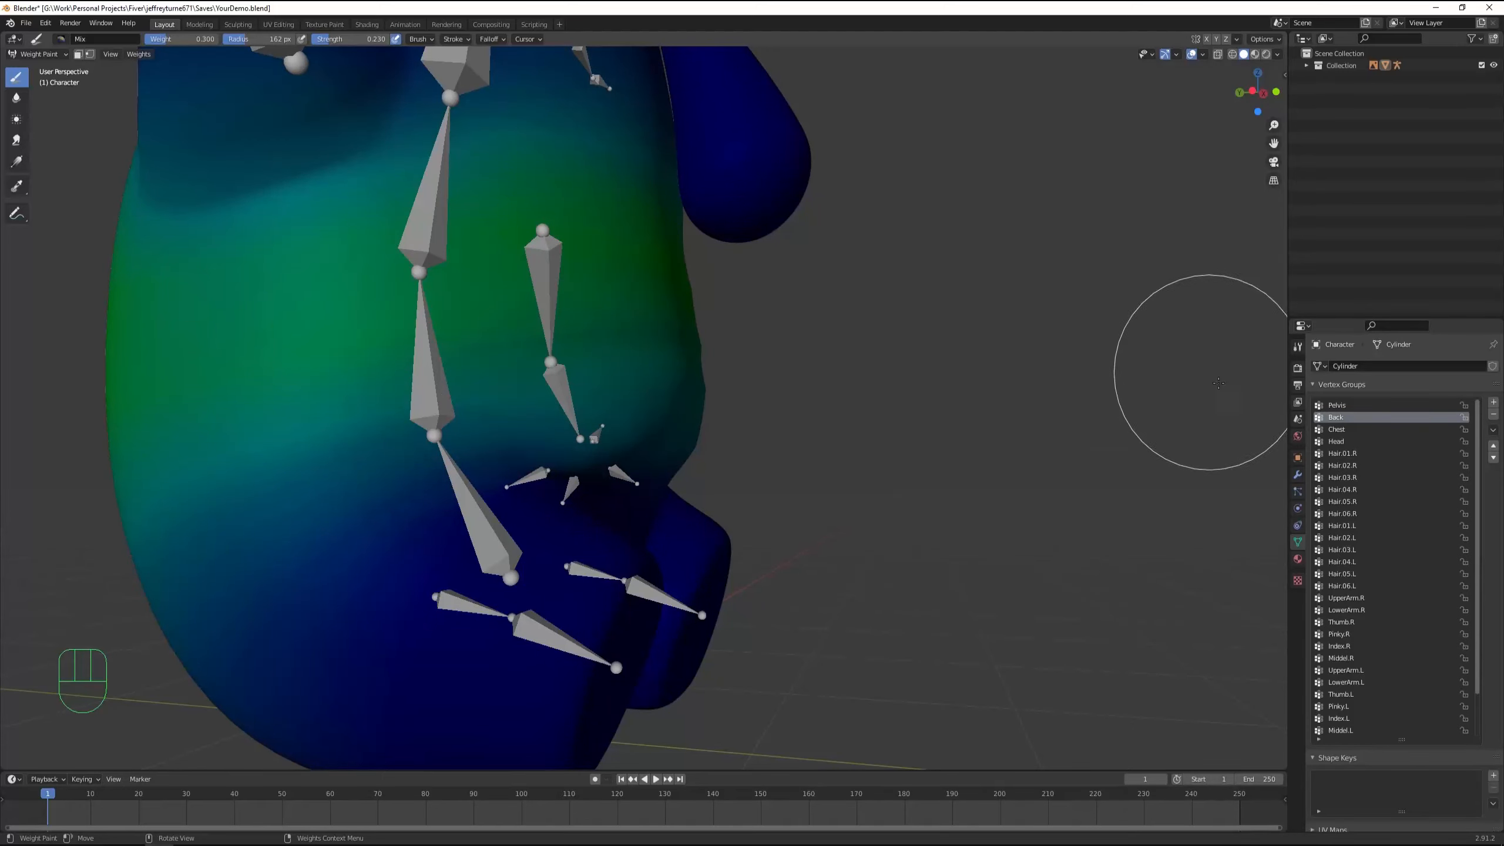
# Select the Pelvis vertex group and paint its weights across the belly above the legs
pyautogui.click(1336, 404)
pyautogui.moveTo(624, 393)
pyautogui.mouseDown()
pyautogui.moveTo(614, 402)
pyautogui.moveTo(591, 385)
pyautogui.moveTo(630, 403)
pyautogui.mouseUp()
pyautogui.moveTo(630, 403); pyautogui.dragTo(653, 406)
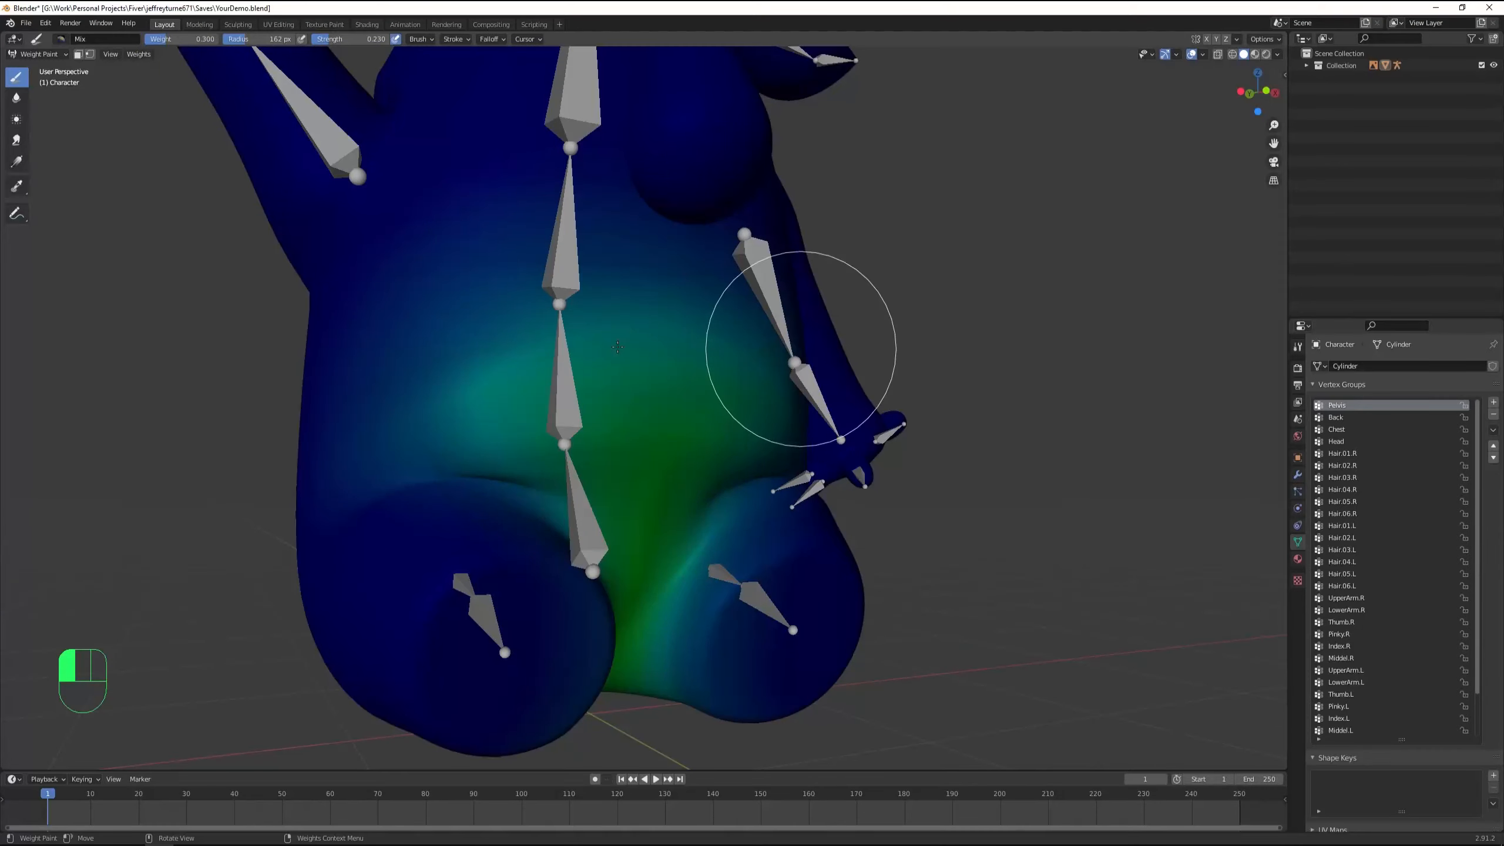
pyautogui.moveTo(793, 366)
pyautogui.mouseDown()
pyautogui.moveTo(475, 327)
pyautogui.moveTo(453, 424)
pyautogui.moveTo(321, 421)
pyautogui.mouseUp()
pyautogui.moveTo(563, 344); pyautogui.dragTo(676, 352, button='middle')
pyautogui.scroll(-4, 681, 344)
pyautogui.moveTo(896, 353)
pyautogui.mouseDown(button='middle')
pyautogui.moveTo(649, 377)
pyautogui.moveTo(715, 346)
pyautogui.mouseUp(button='middle')
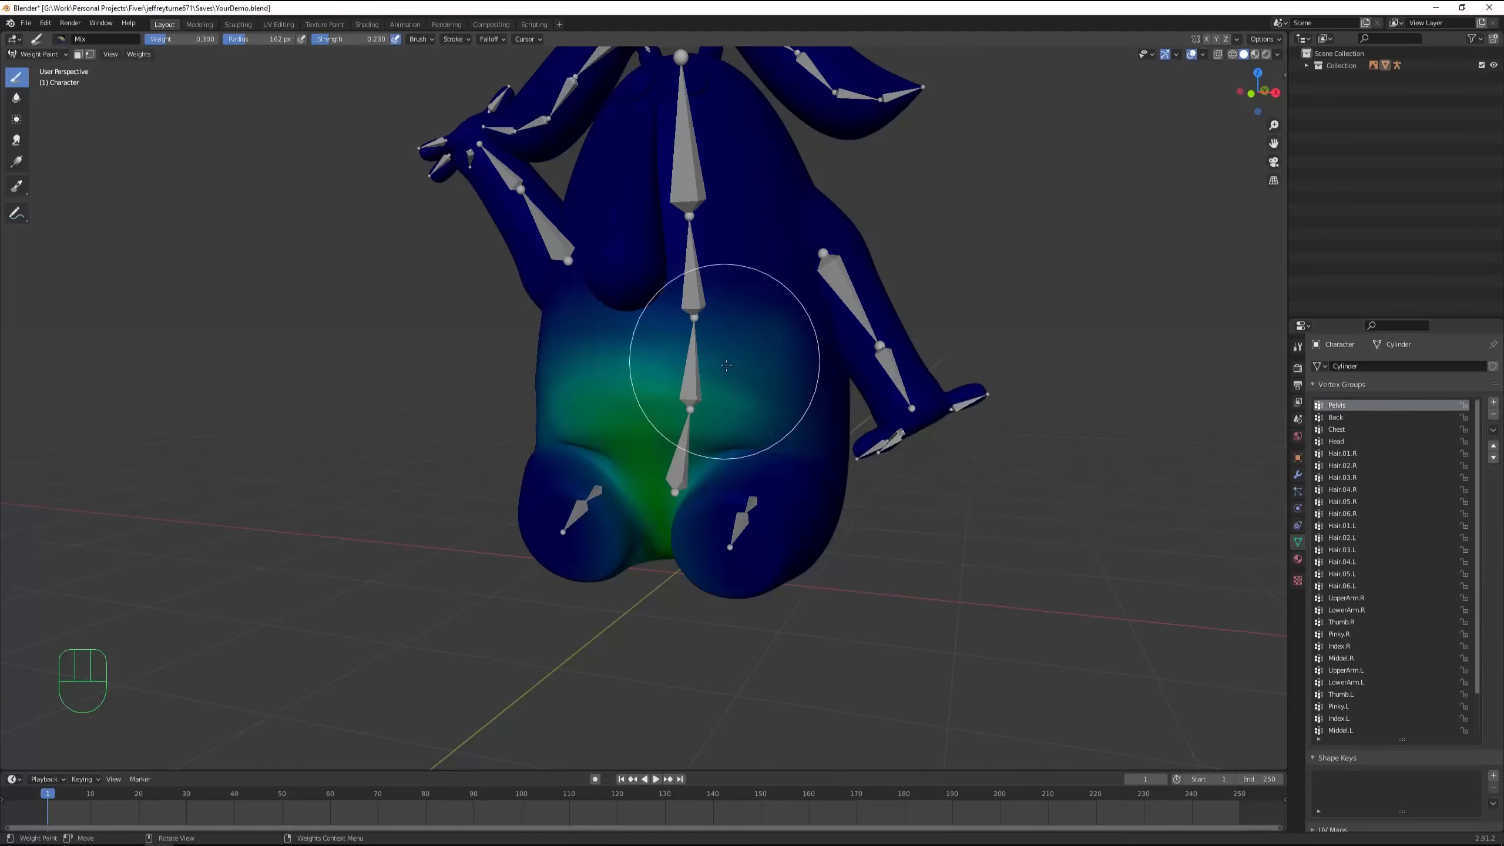
# Return to Object Mode and check the belly's deformation from the side
pyautogui.click(40, 54)
pyautogui.click(40, 66)
pyautogui.moveTo(284, 307); pyautogui.dragTo(447, 304, button='middle')
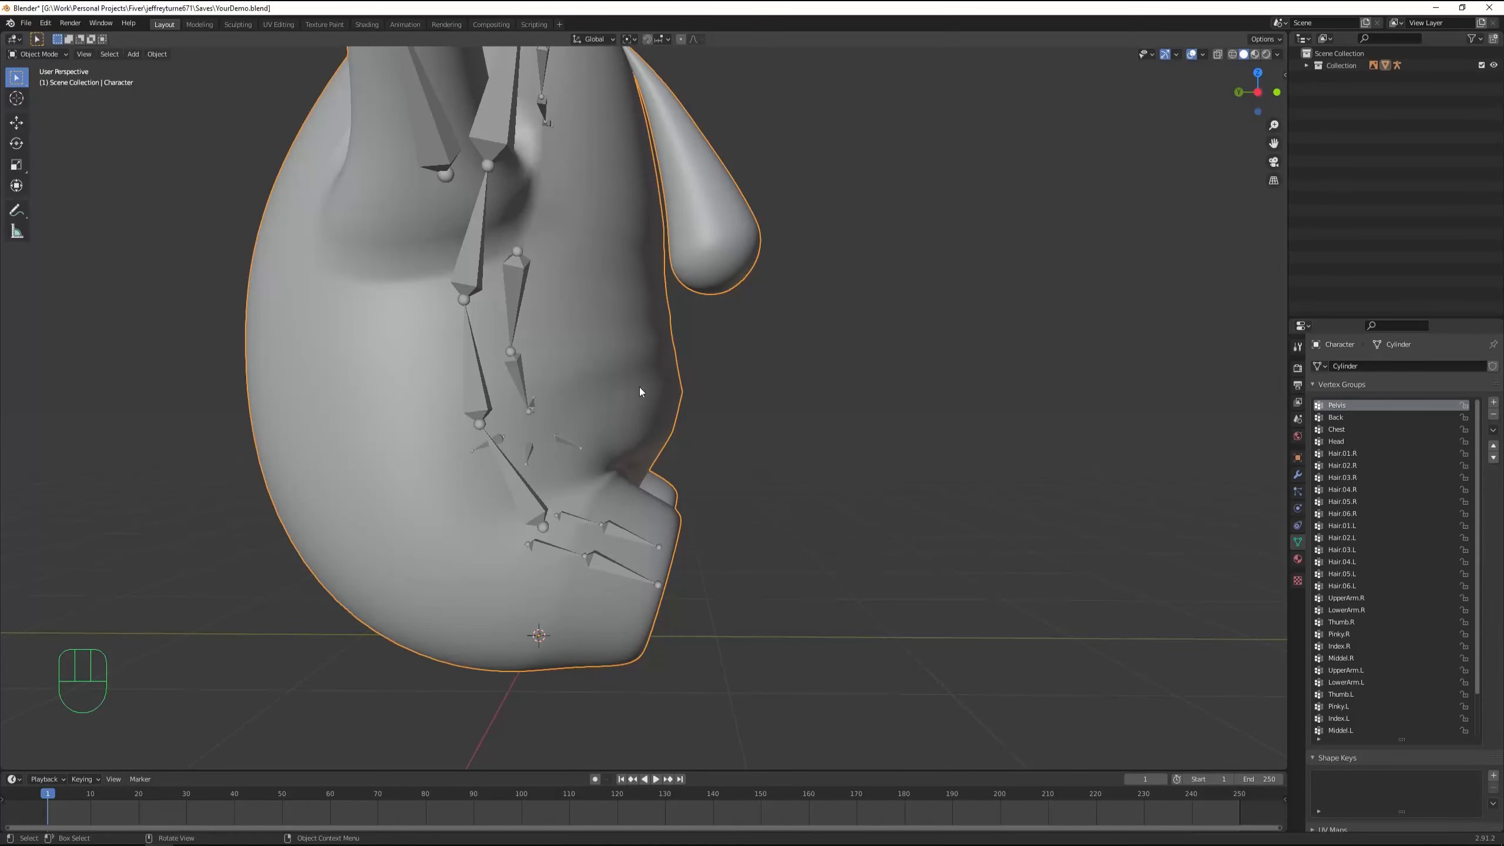
# Raise the Subdivision modifier's viewport and render levels to 4 and check the belly's smoothness
pyautogui.click(1297, 475)
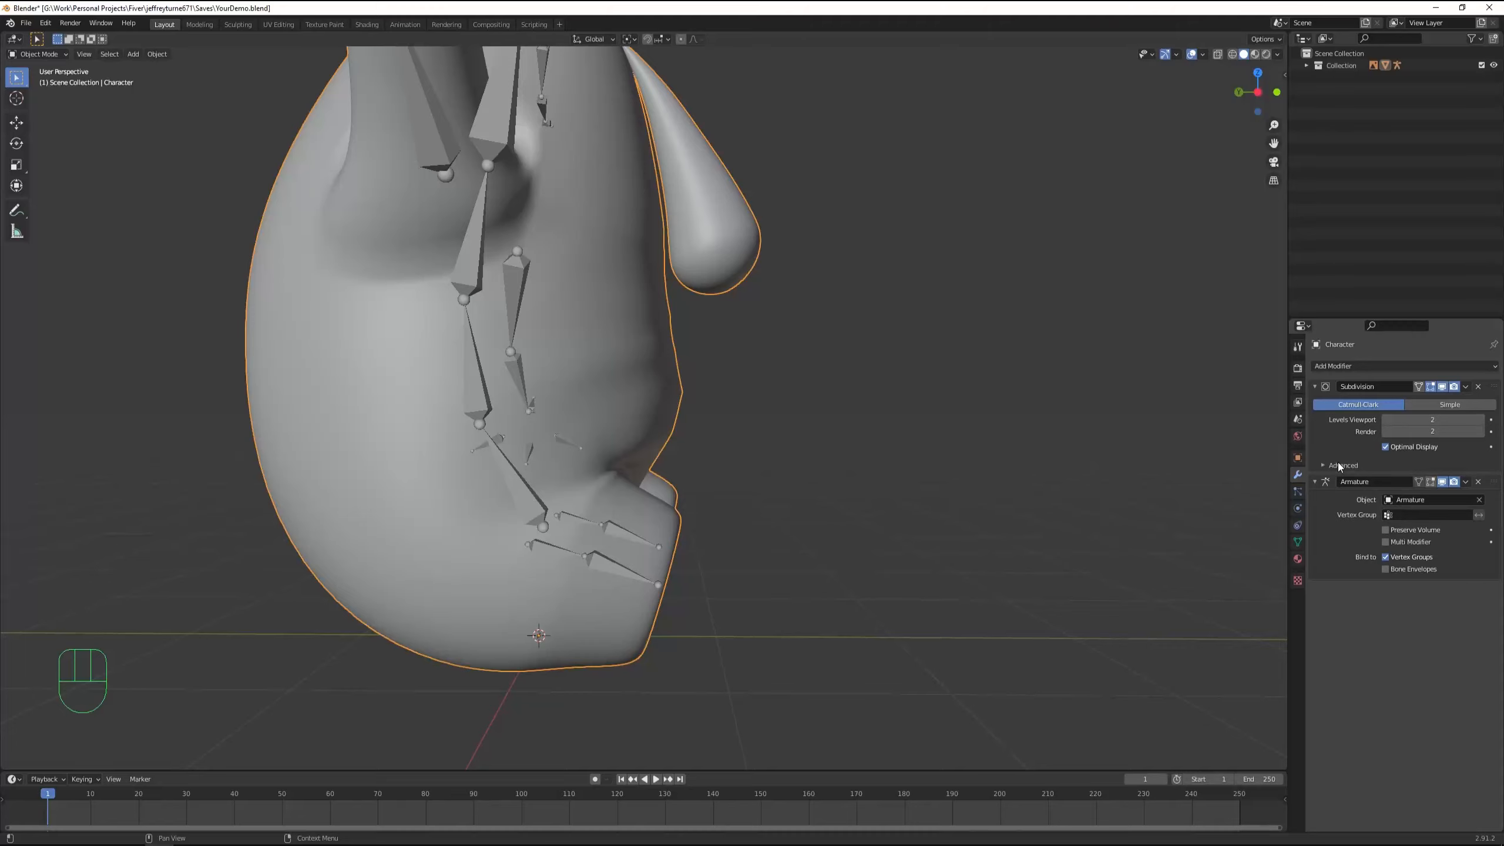
pyautogui.click(1480, 419)
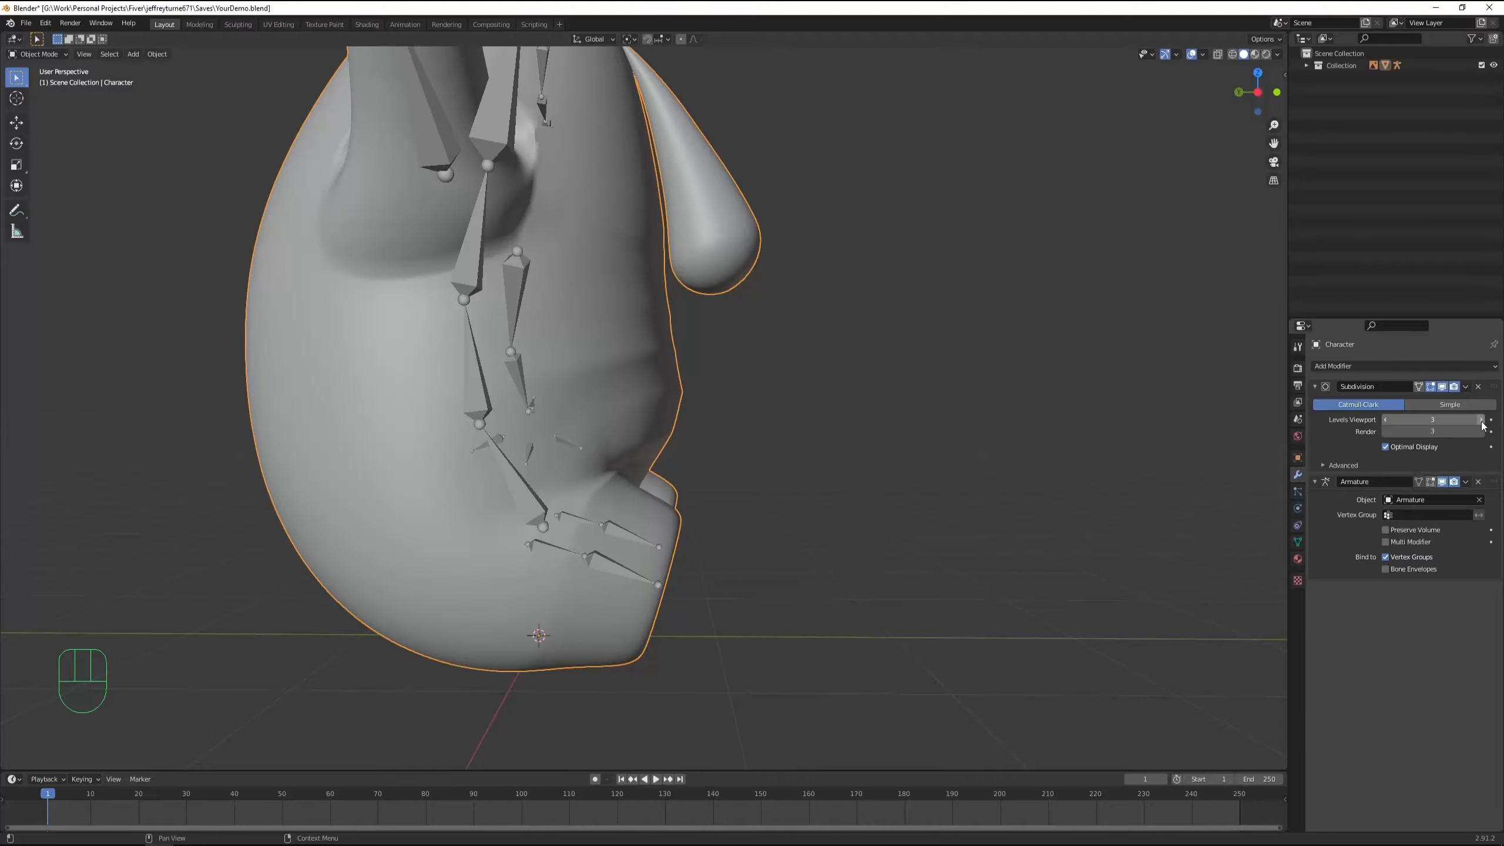
pyautogui.click(1480, 420)
pyautogui.moveTo(799, 384); pyautogui.dragTo(715, 412, button='middle')
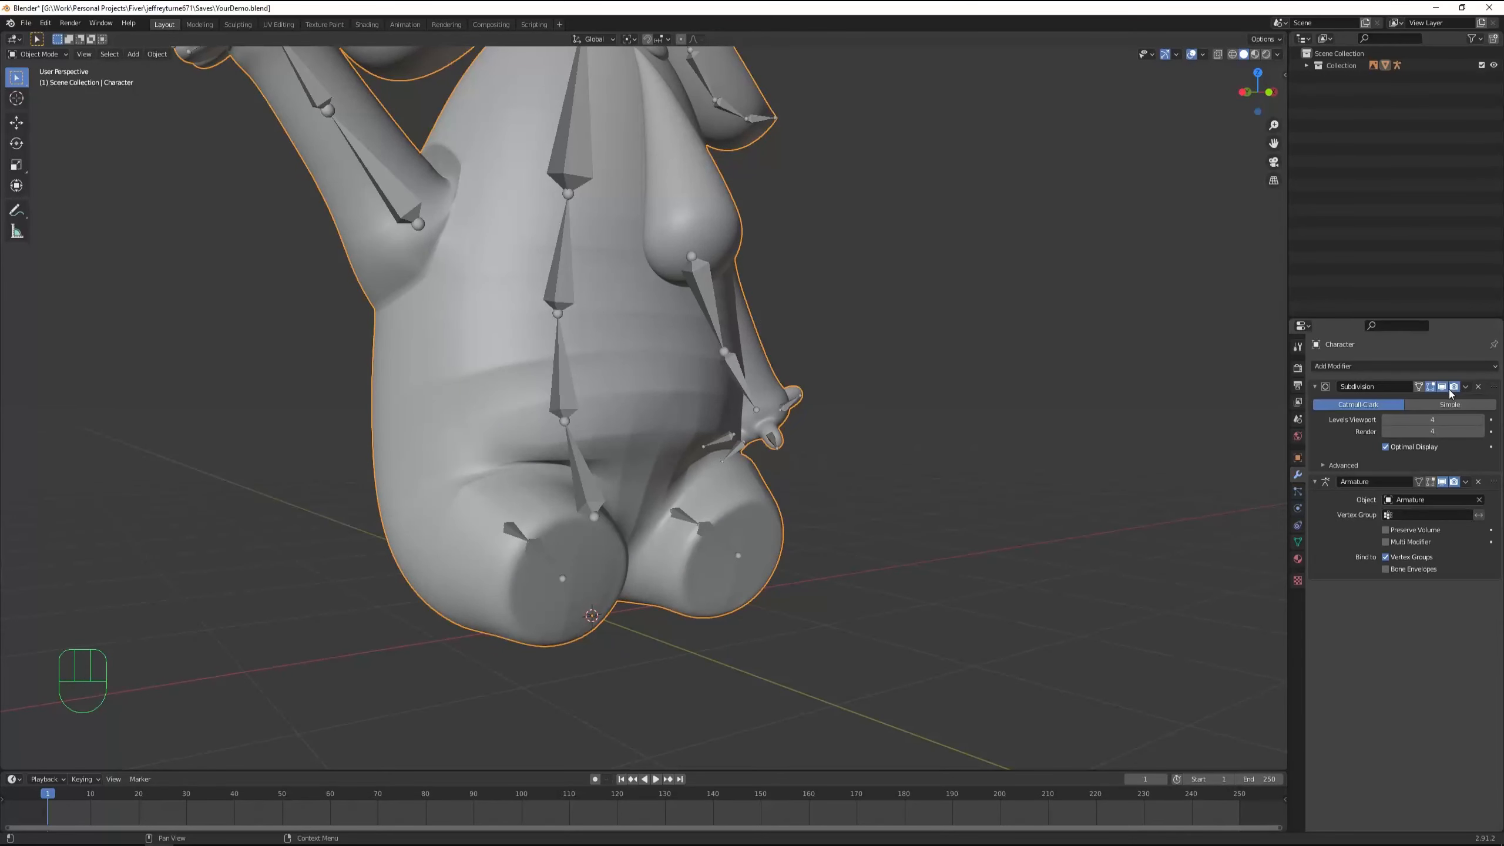
# Set the Subdivision modifier's viewport and render levels to 2 and deselect the character
pyautogui.click(1385, 421)
pyautogui.click(1386, 421)
pyautogui.click(1385, 431)
pyautogui.moveTo(1131, 440); pyautogui.dragTo(591, 348, button='middle')
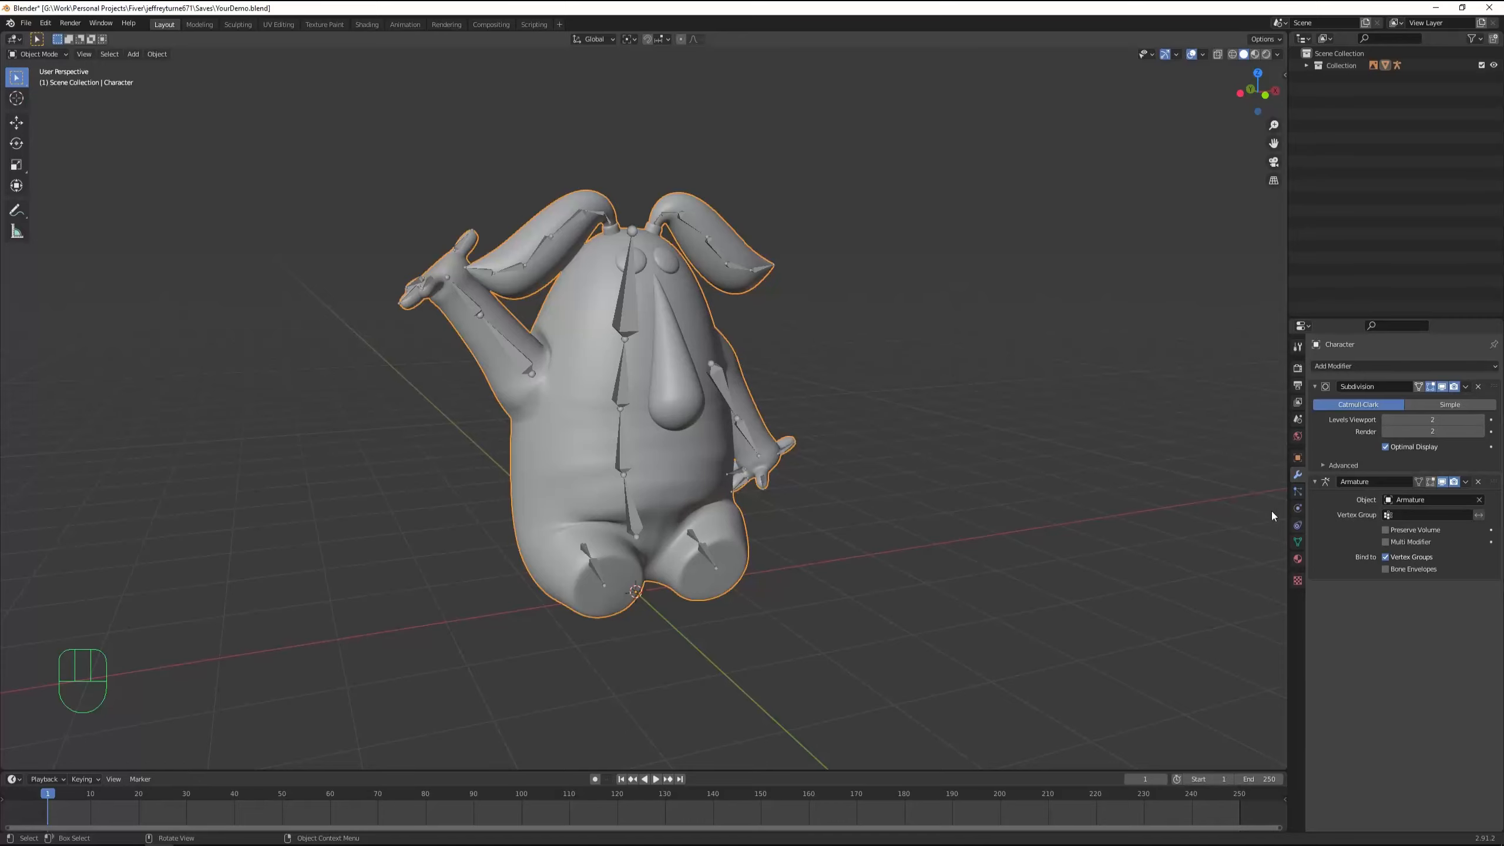
pyautogui.click(863, 336)
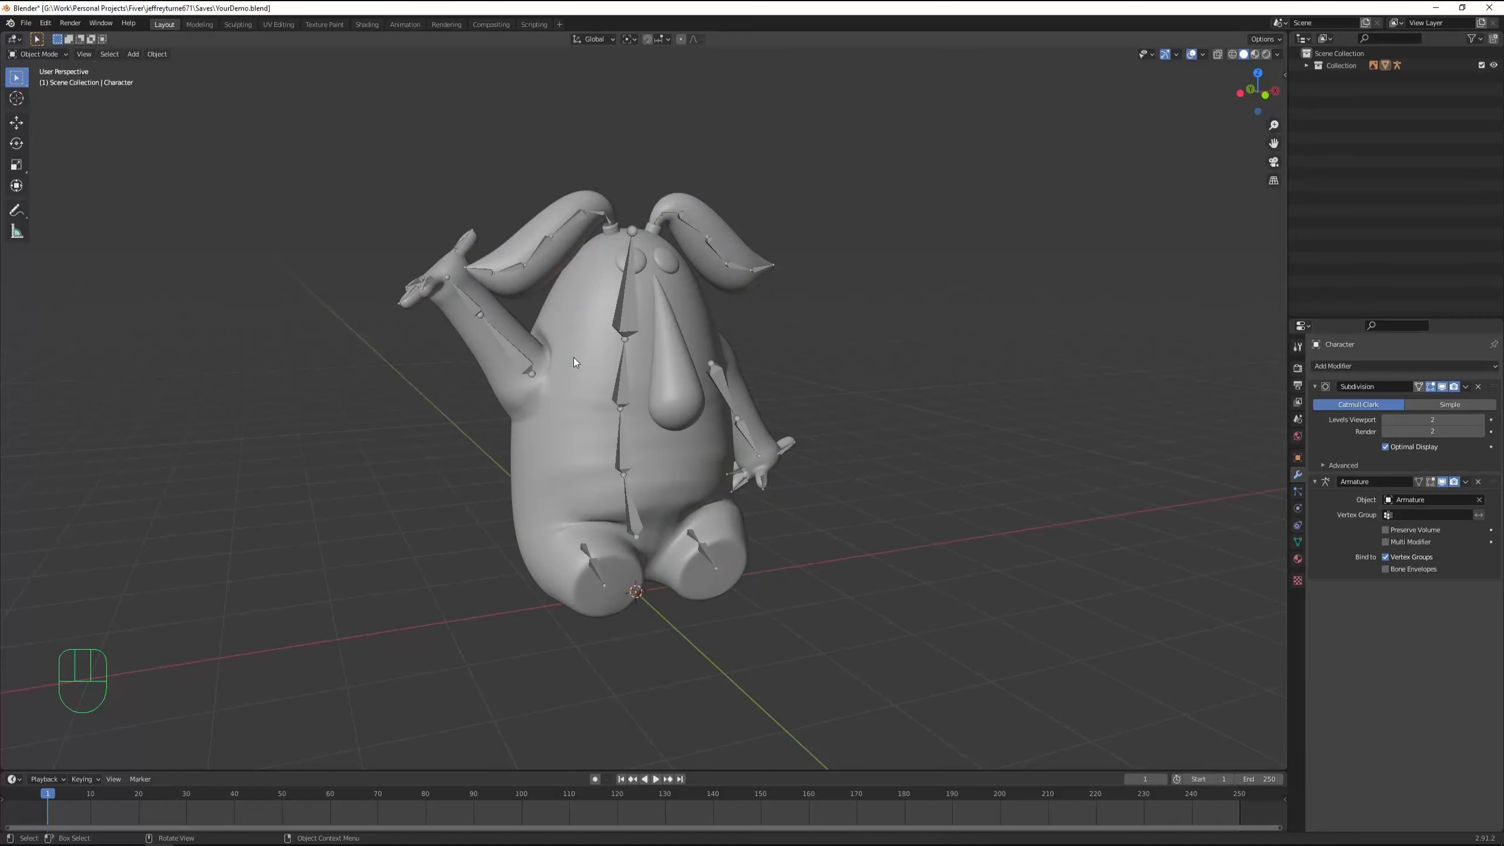
# Add a new material to the character mesh and set its base color to a saturated blue, hue about 0.673 and saturation 1
pyautogui.click(575, 303)
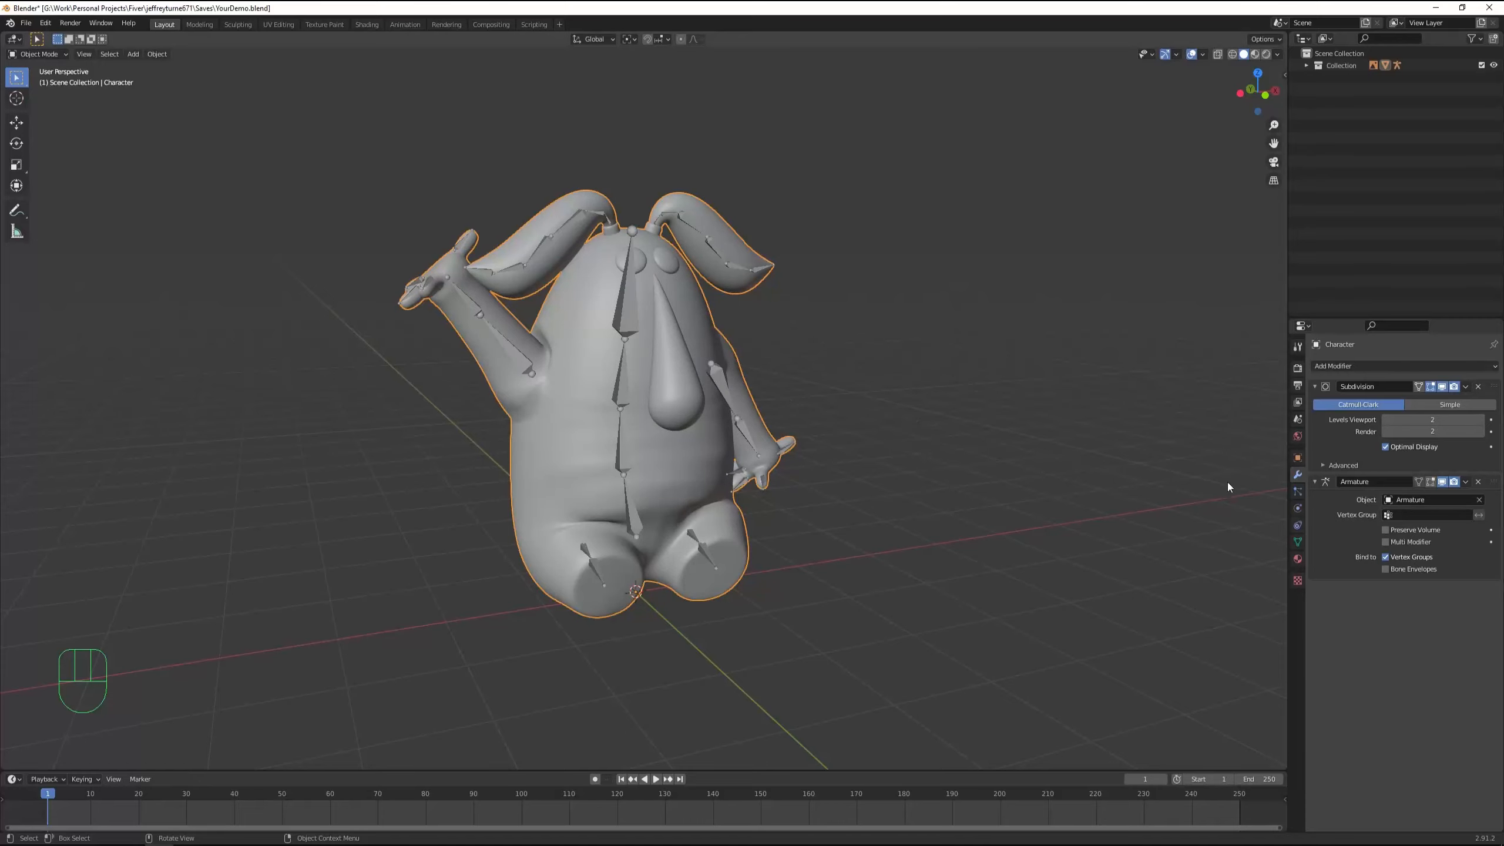
pyautogui.click(1296, 559)
pyautogui.click(1386, 420)
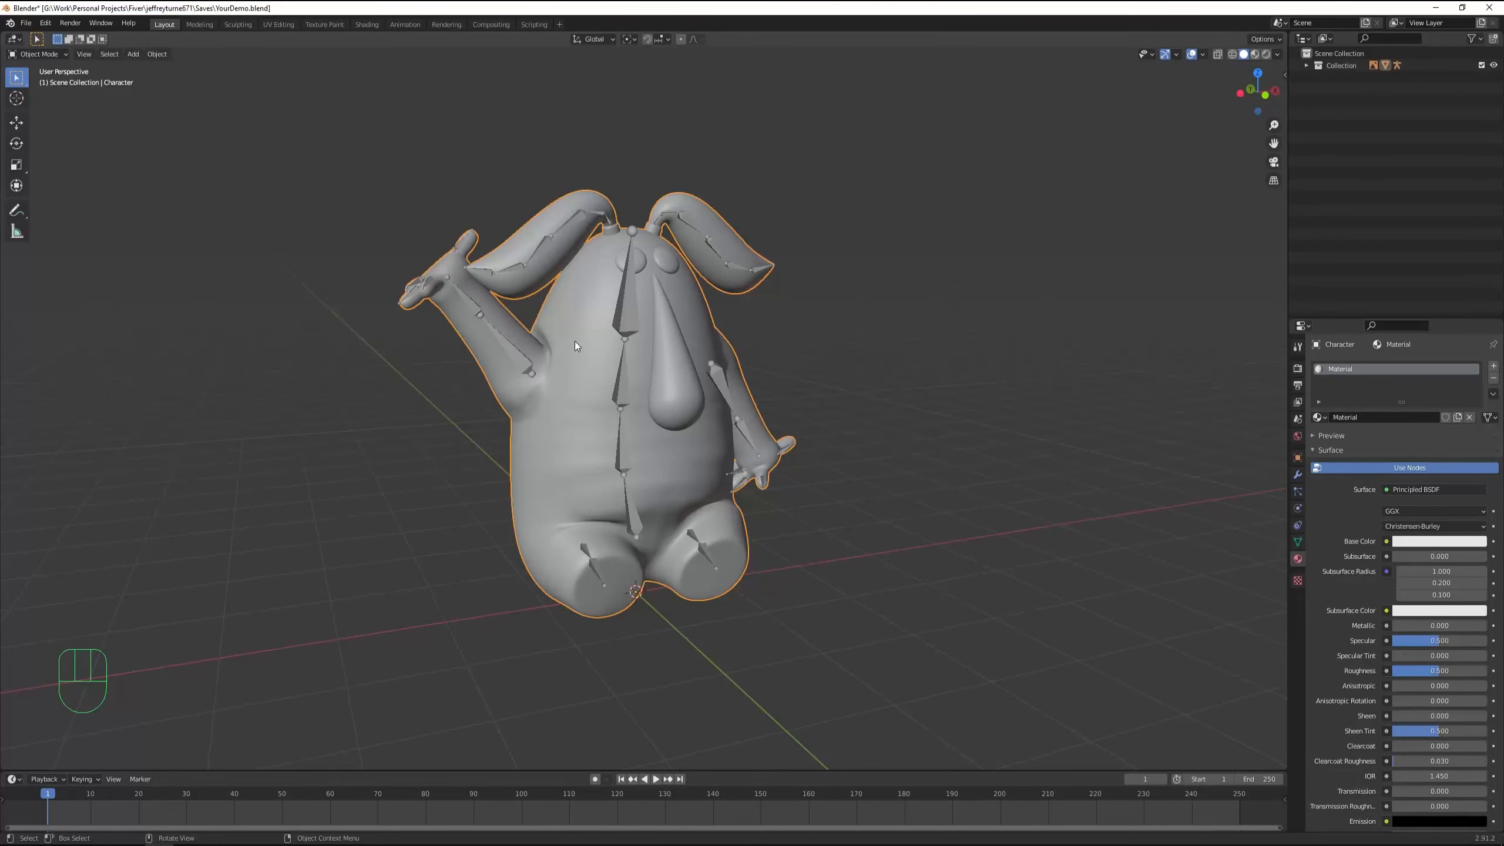
pyautogui.click(1416, 542)
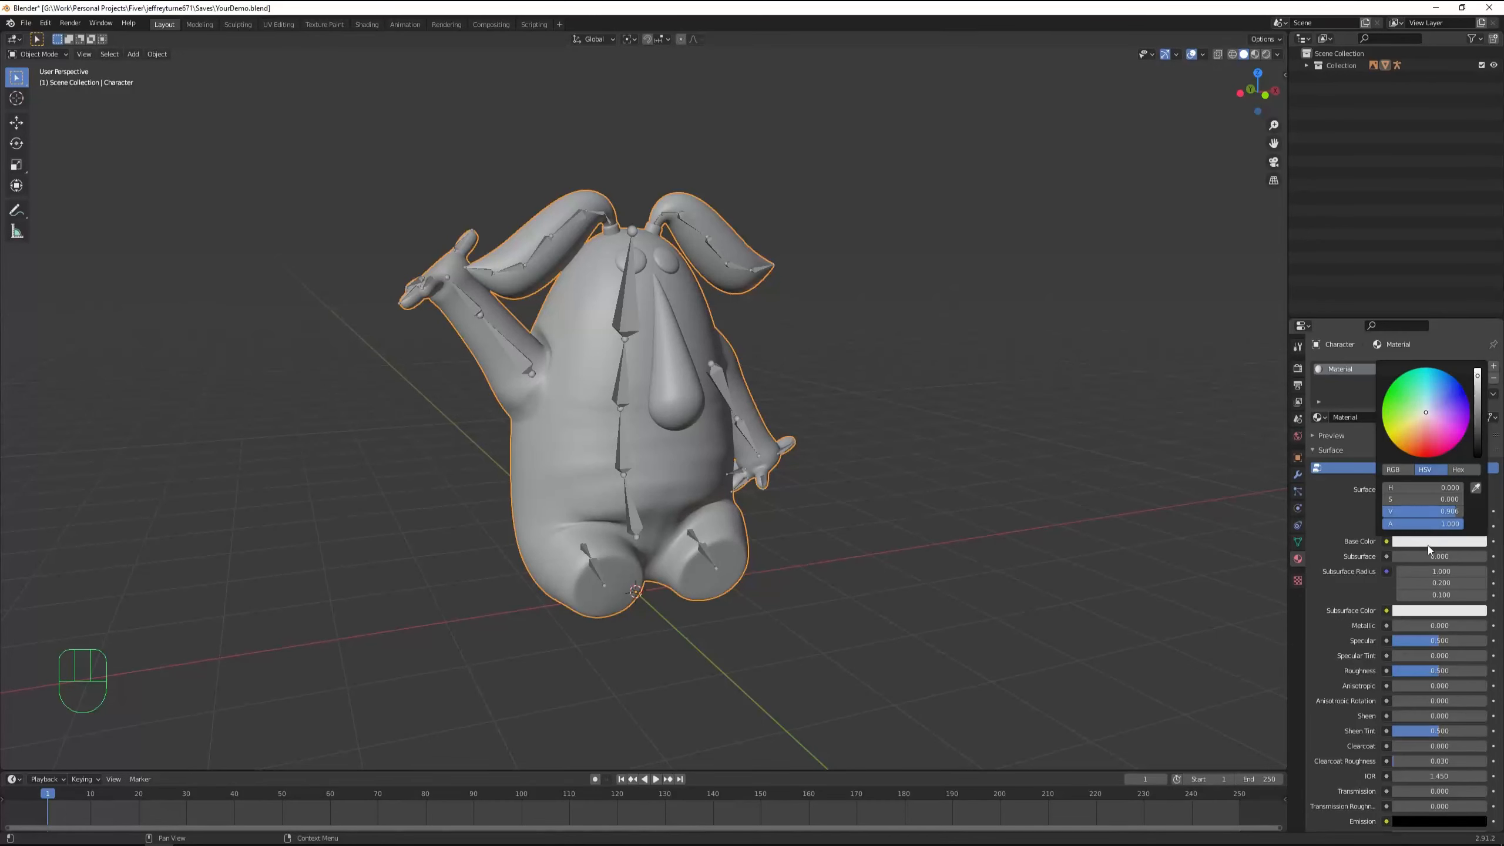
pyautogui.click(1461, 390)
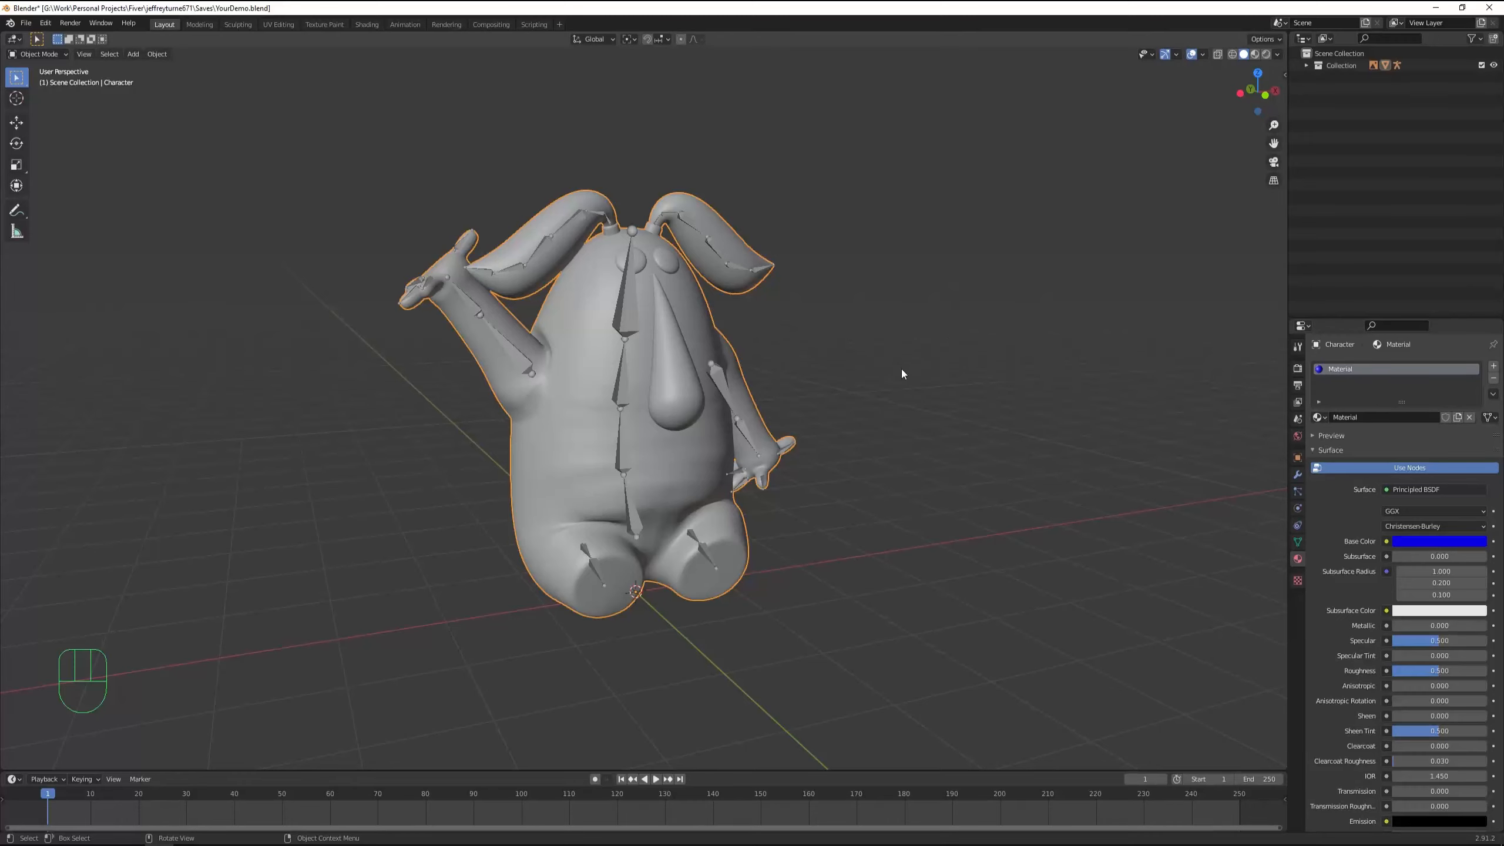
# Switch the viewport to Material Preview shading and open the material's base color for editing
pyautogui.press('z')
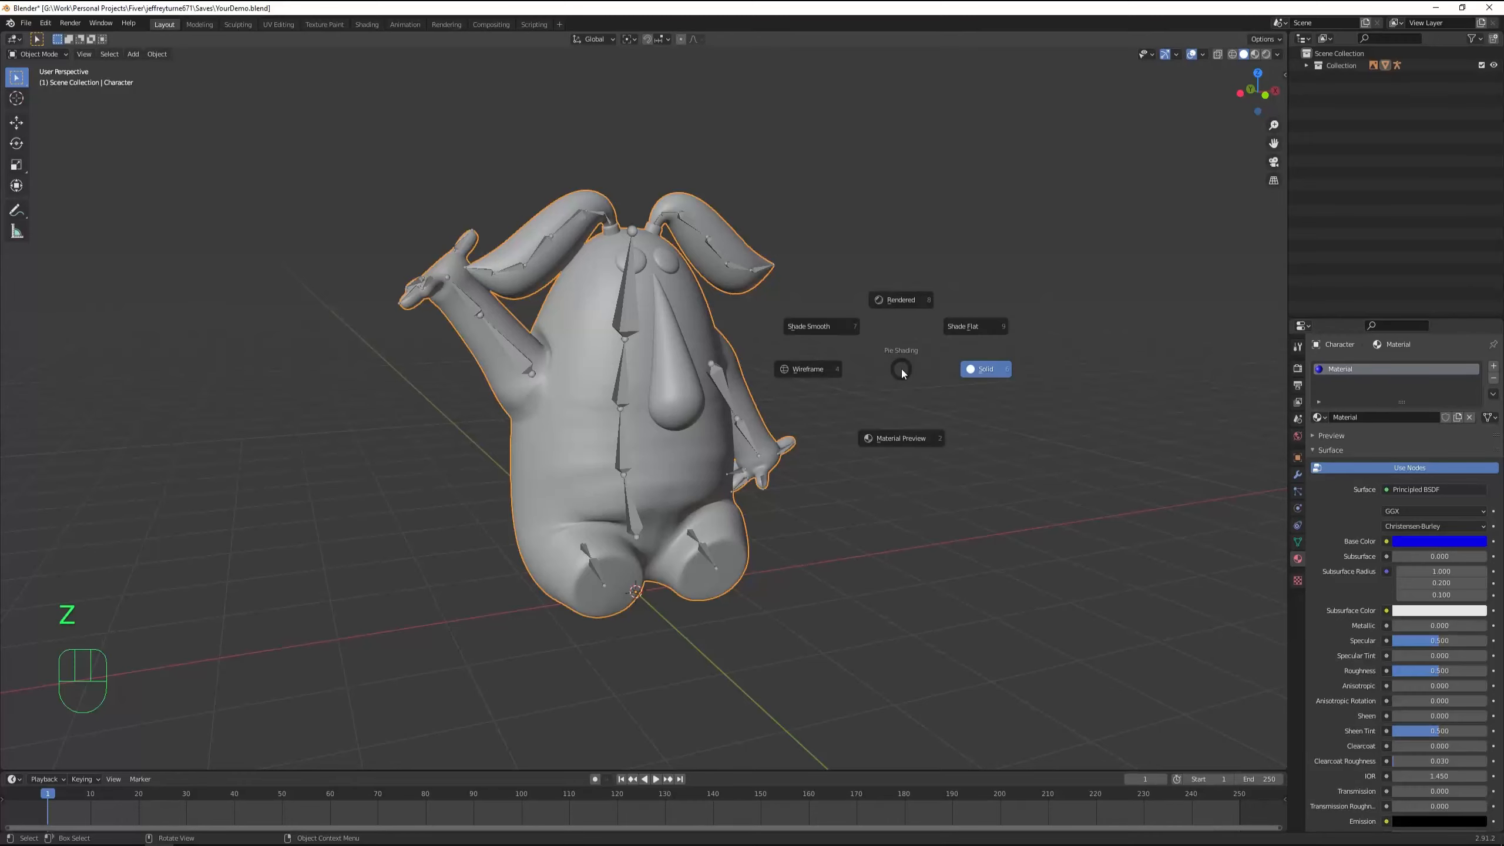
pyautogui.click(891, 436)
pyautogui.moveTo(719, 402); pyautogui.dragTo(752, 401, button='middle')
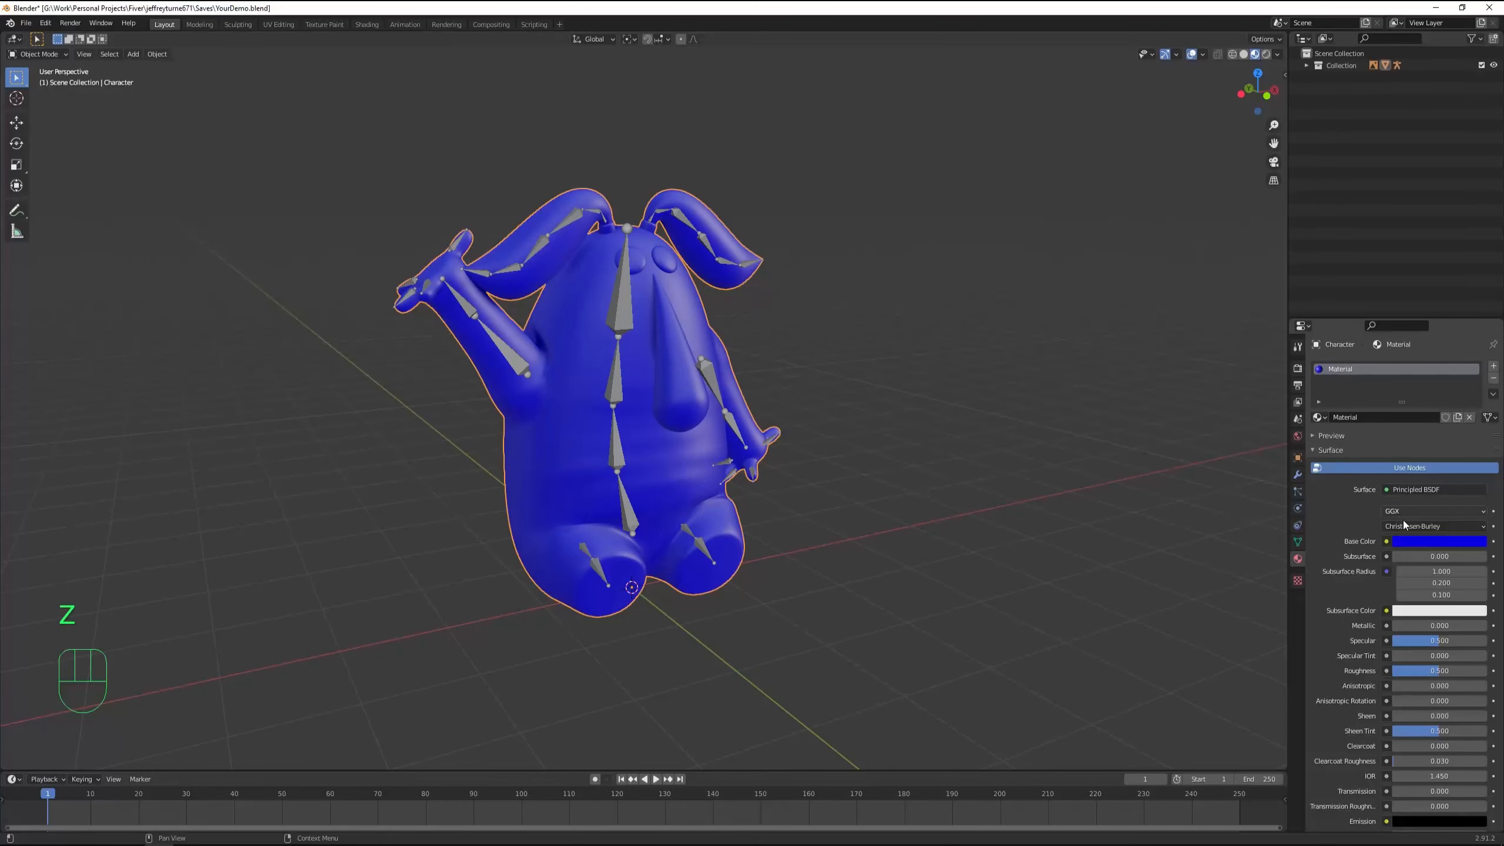
pyautogui.click(1418, 539)
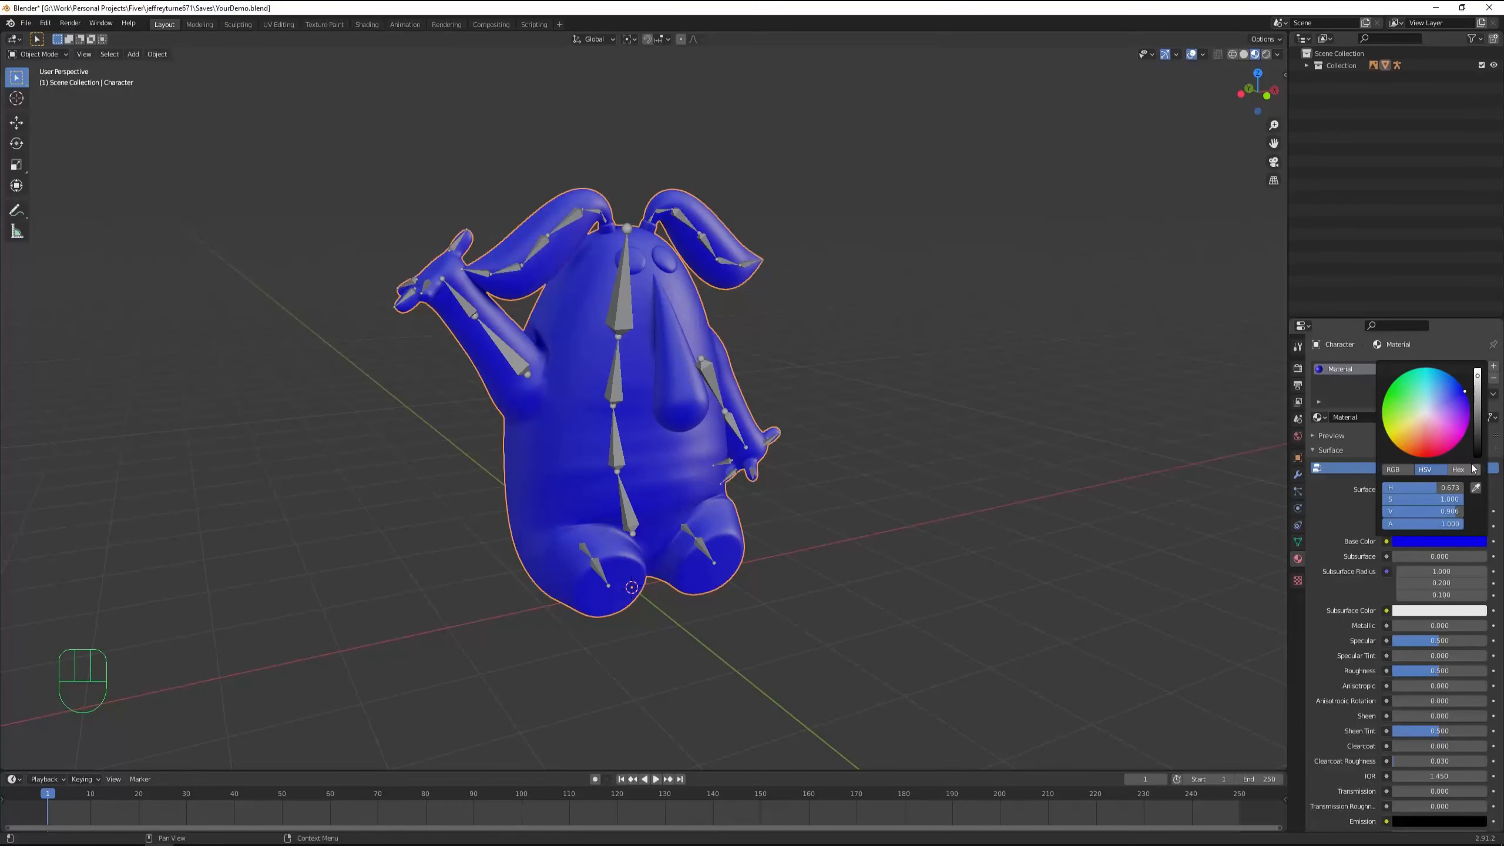